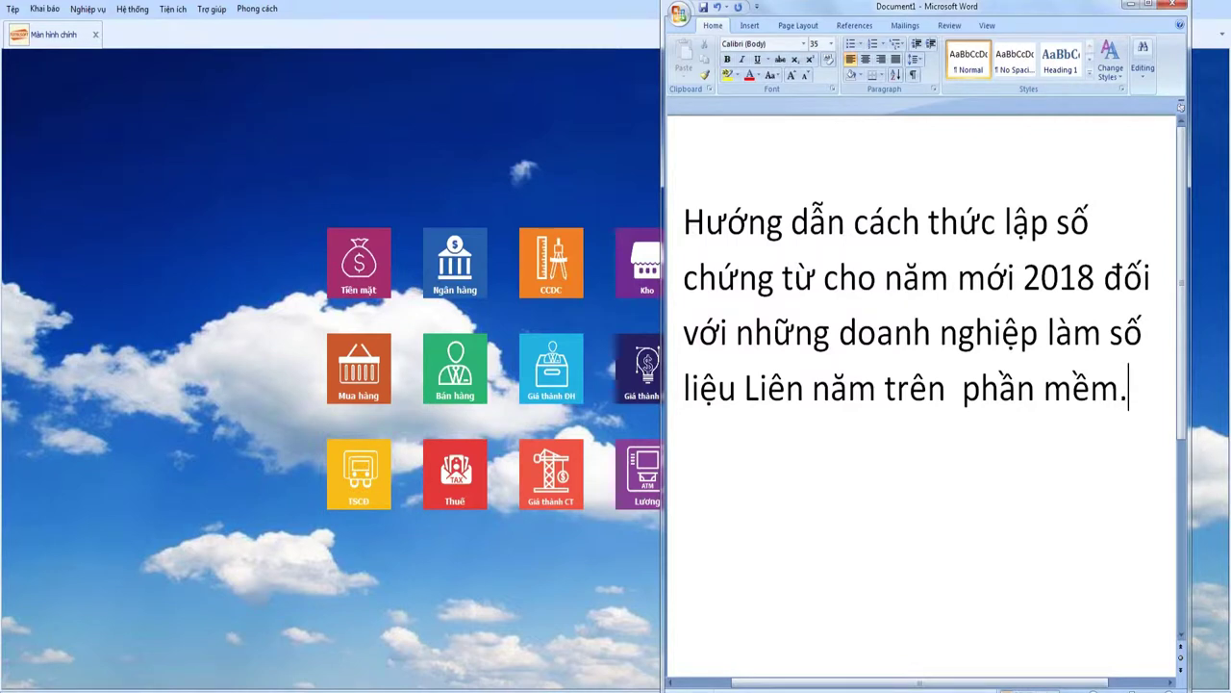
Add a new paragraph reading "Sử dụng chức năng đánh lại số chứng từ tự động để lưu ký tự mới".
key(Return)
text(Sử dụng chư)
text(c năng đanh lại soố )
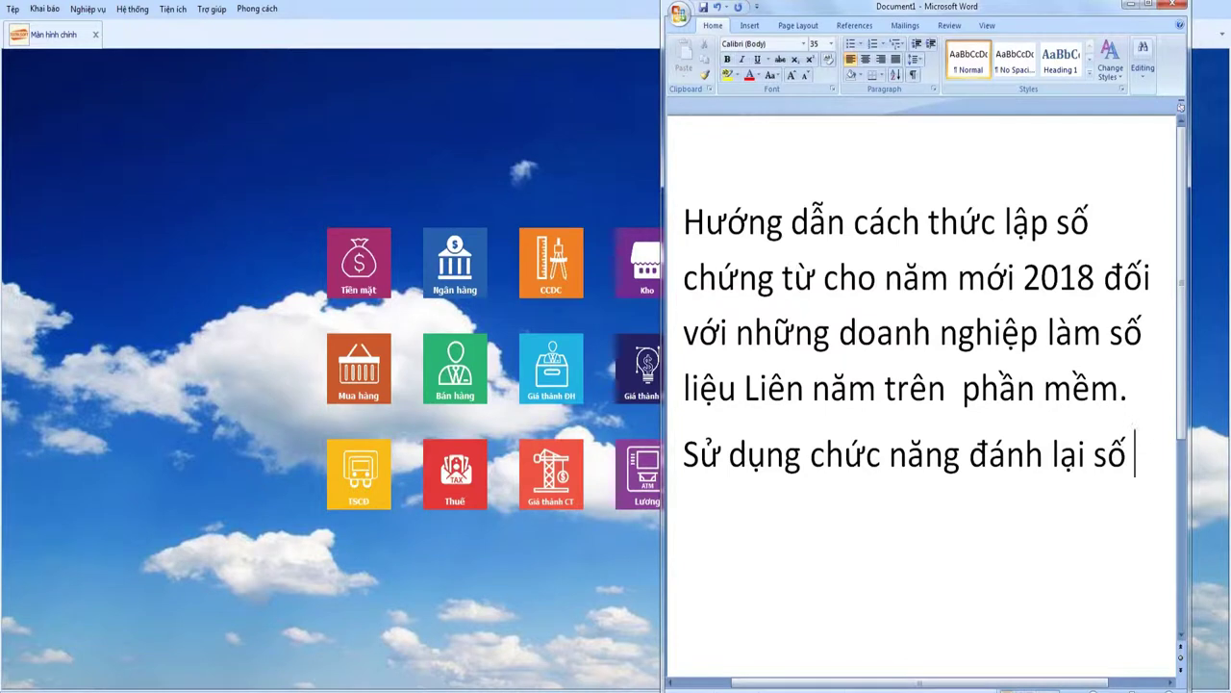
text(chứng t)
text(ừ tự động)
text( đe)
text( lưu)
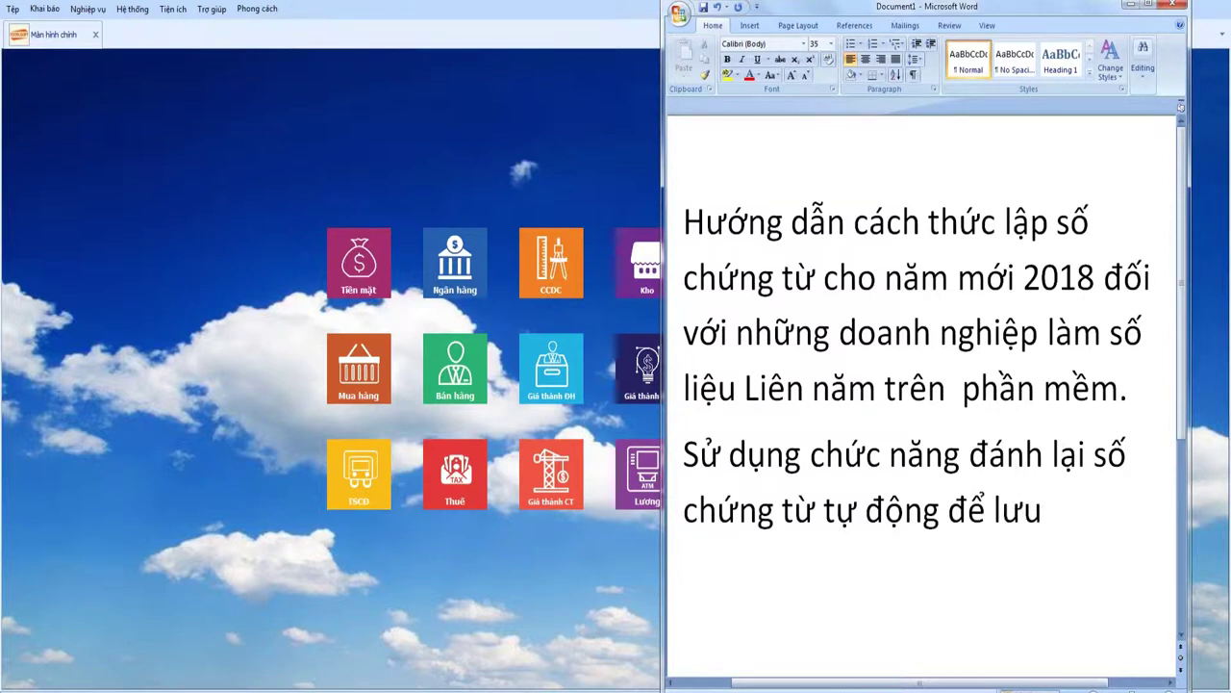
text( ký tự )
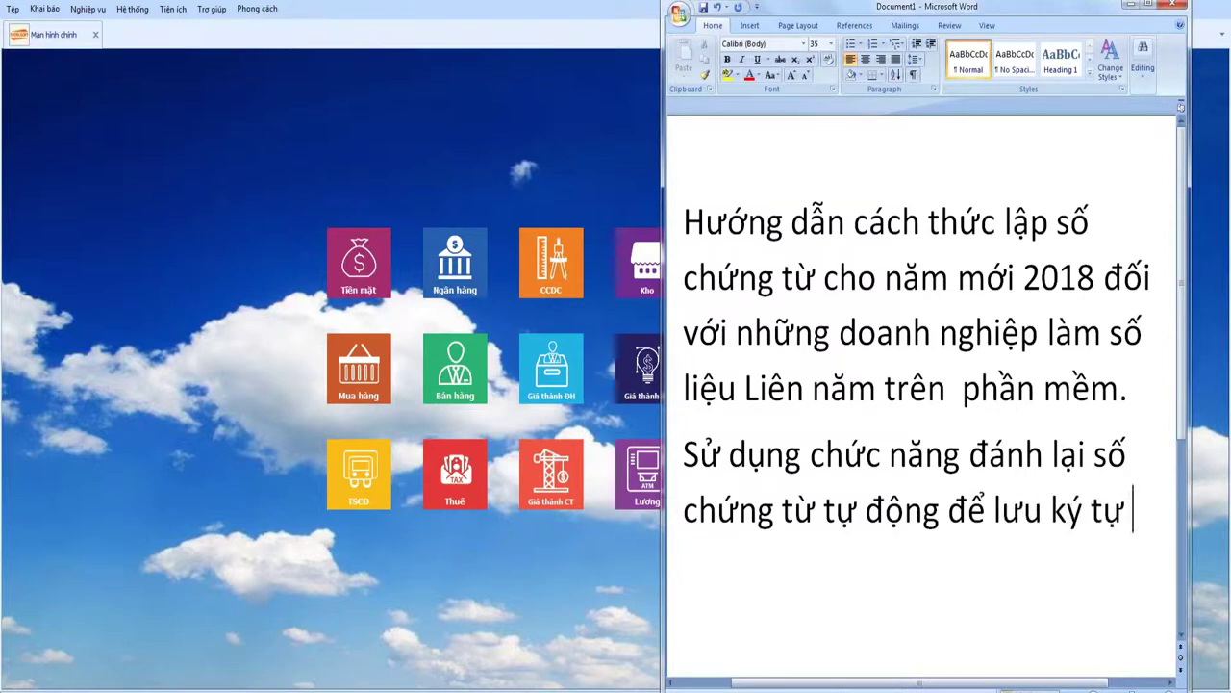
text(o=mới)
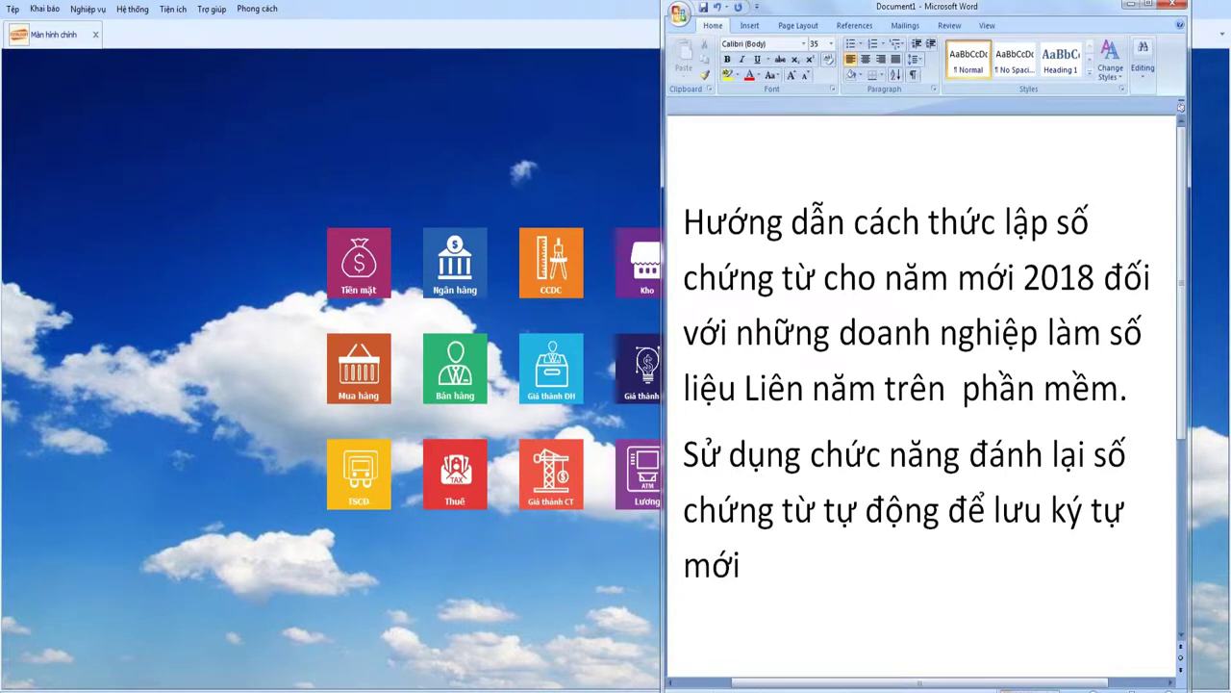
Complete the sentence with "cho năm mới trành trùng lặp số chứng từ cho năm cũ.".
text( cho năm)
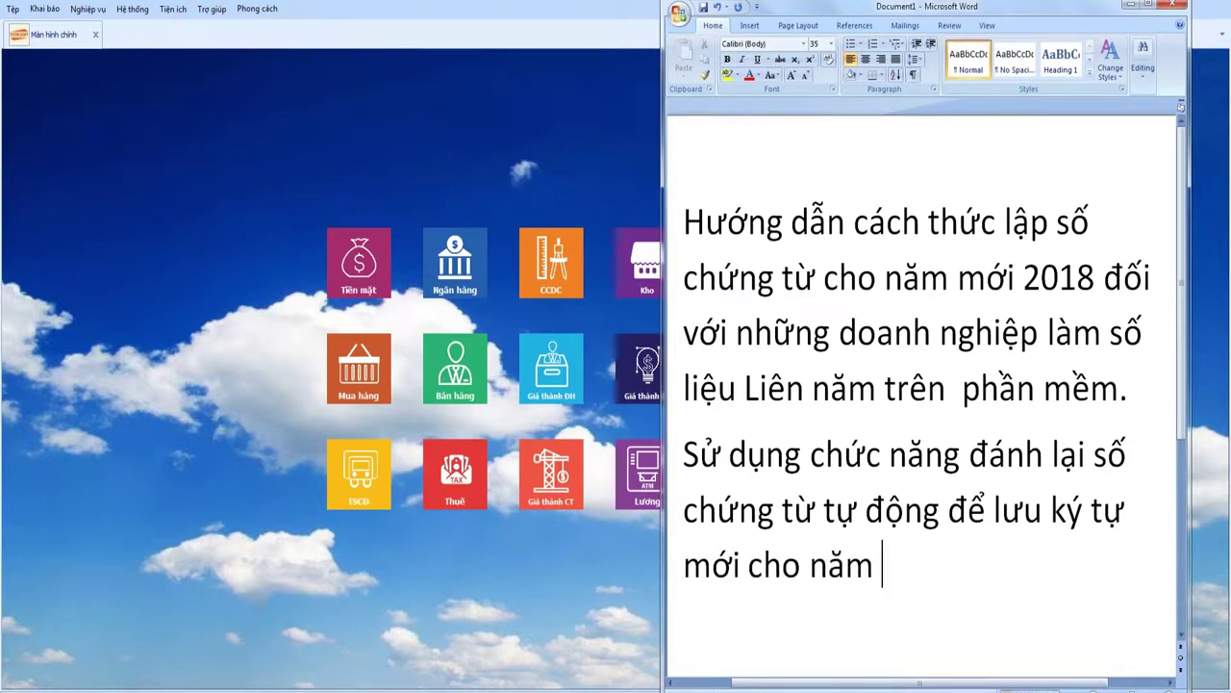
text( mới trành )
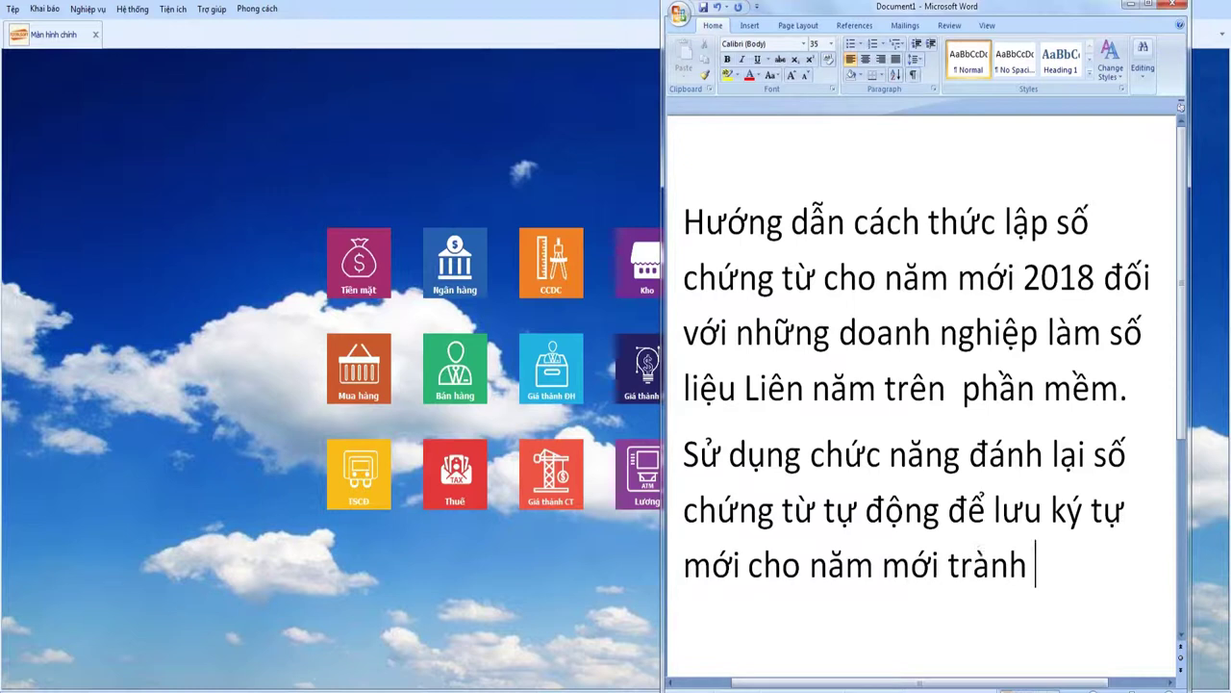
text(trung lặp)
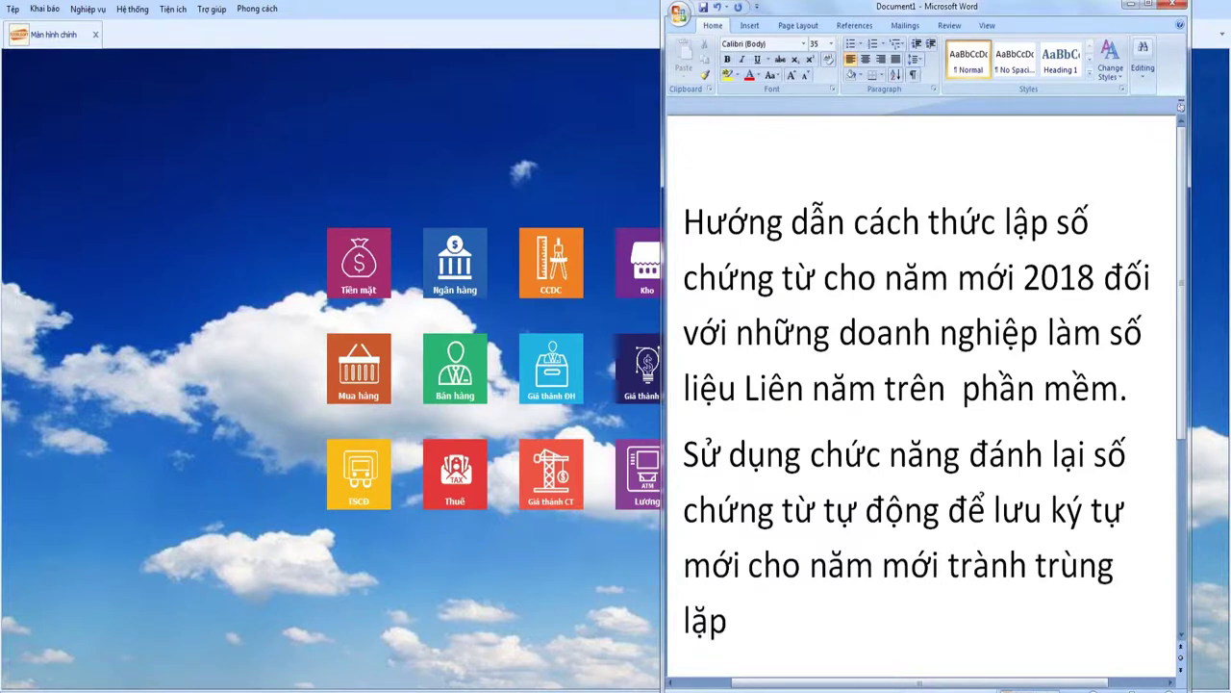
text( số chứng)
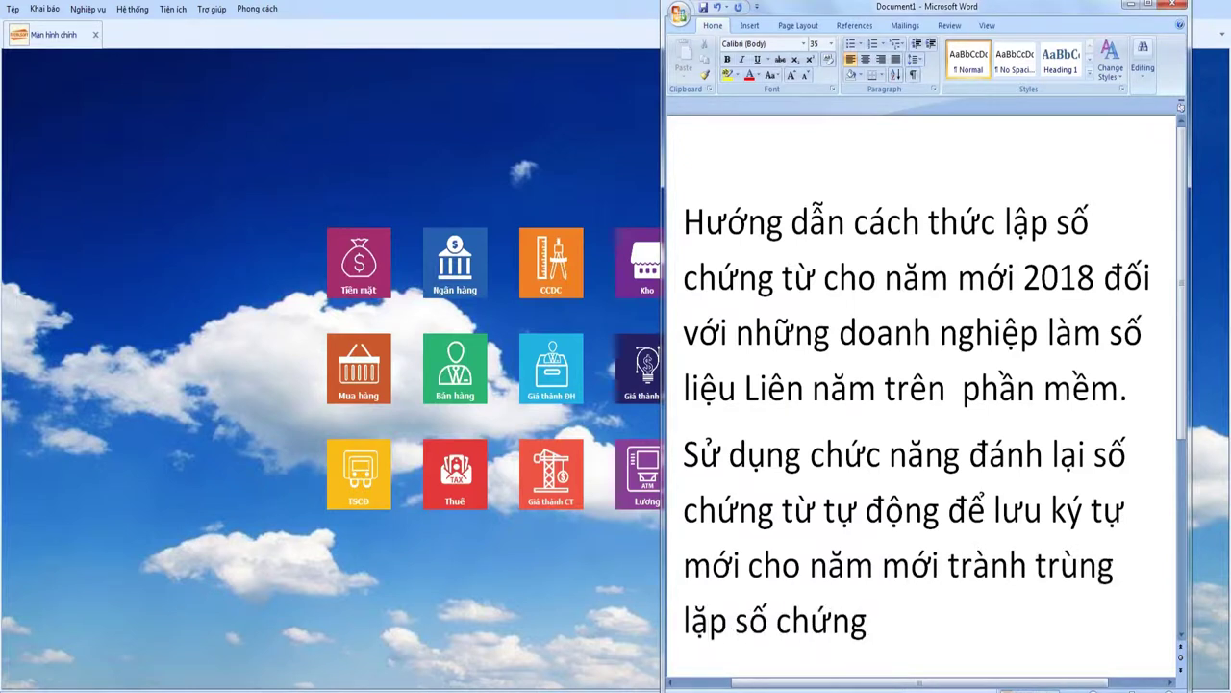
text( từ cho năm cũ)
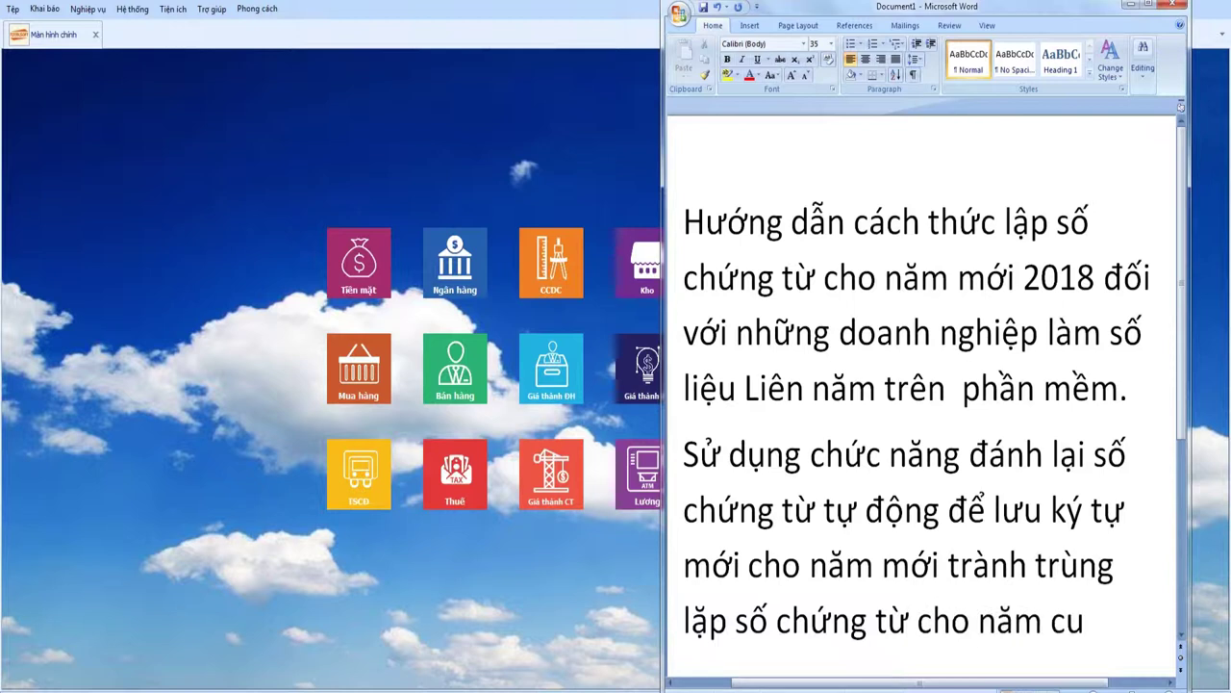
text(.)
Switch to the accounting software, open the Đánh lại số chứng từ utility and show its Phiếu thu and Phiếu chi rows.
click(188, 55)
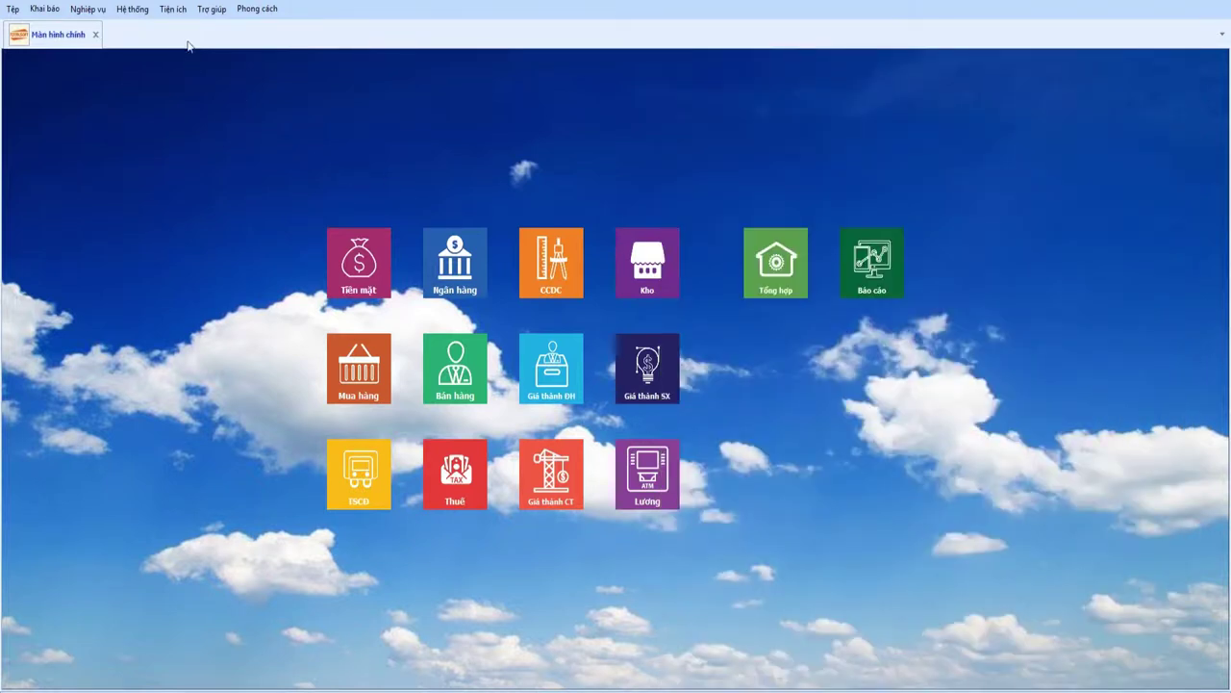
click(174, 10)
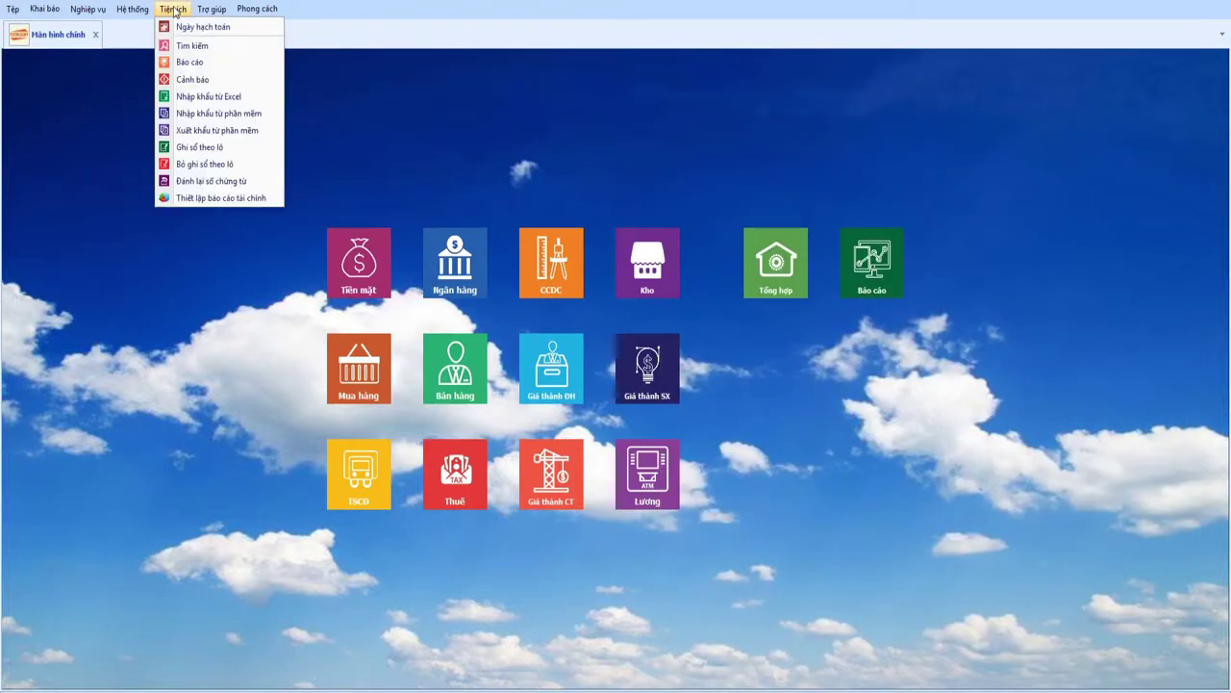
click(220, 180)
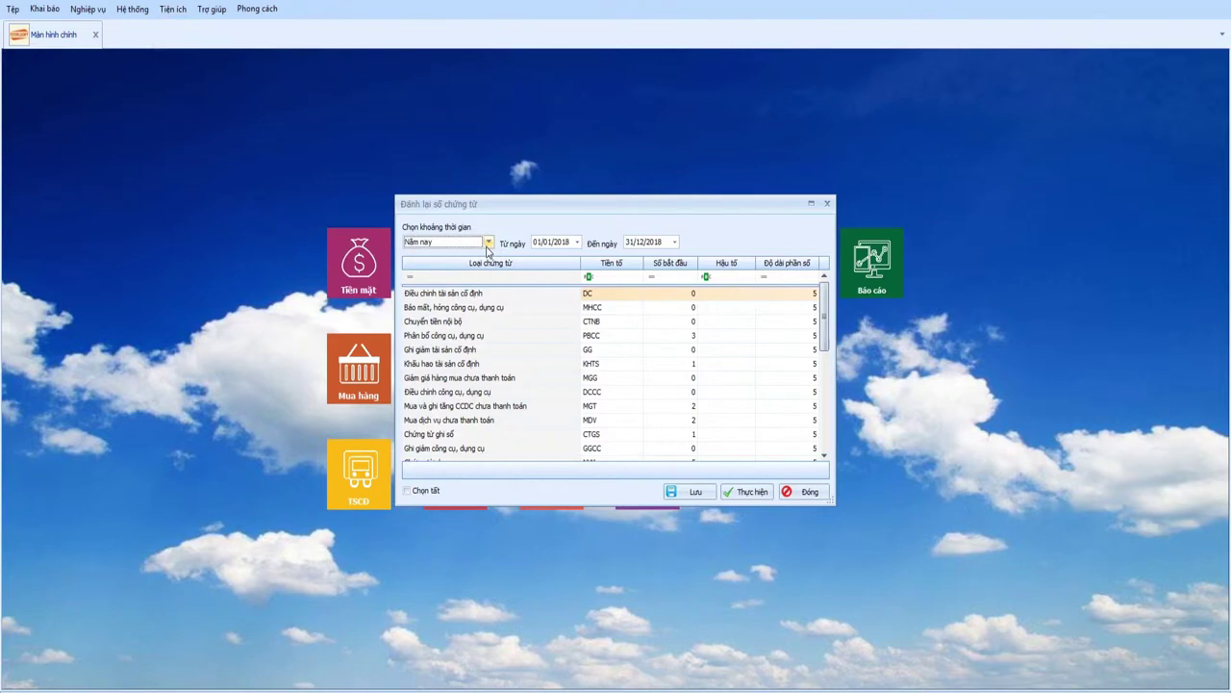
drag(523, 205, 362, 194)
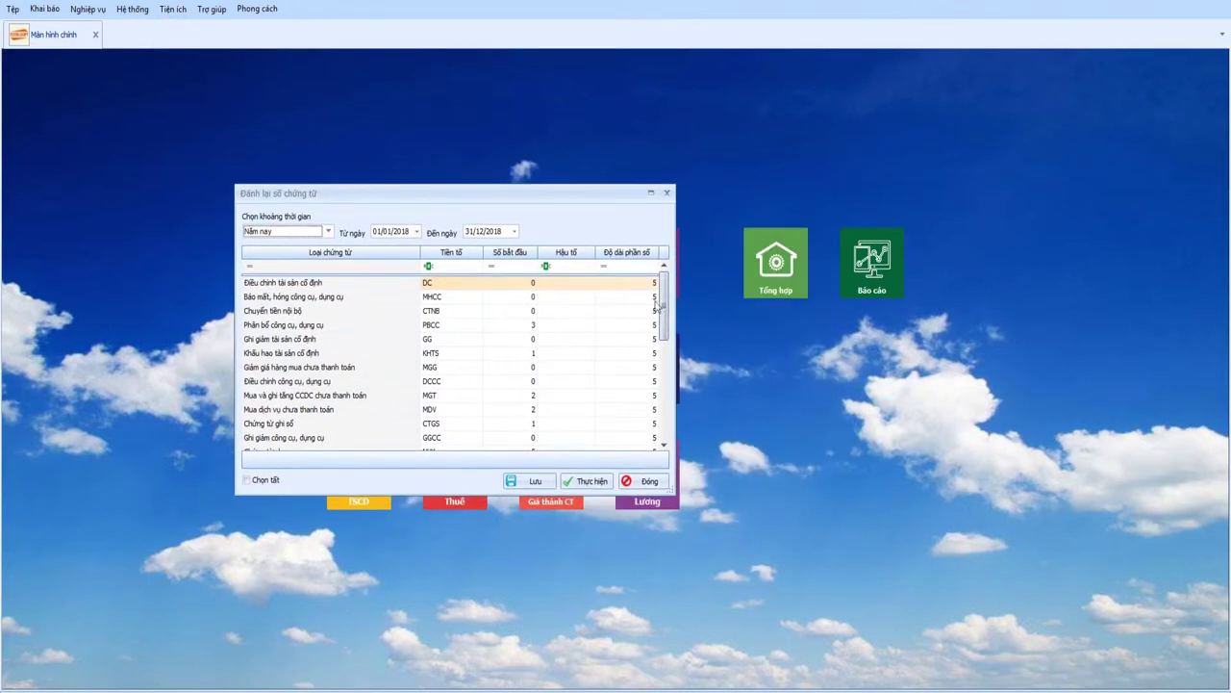
mouse_move(663, 304)
mouse_down()
mouse_move(662, 379)
mouse_move(662, 327)
mouse_up()
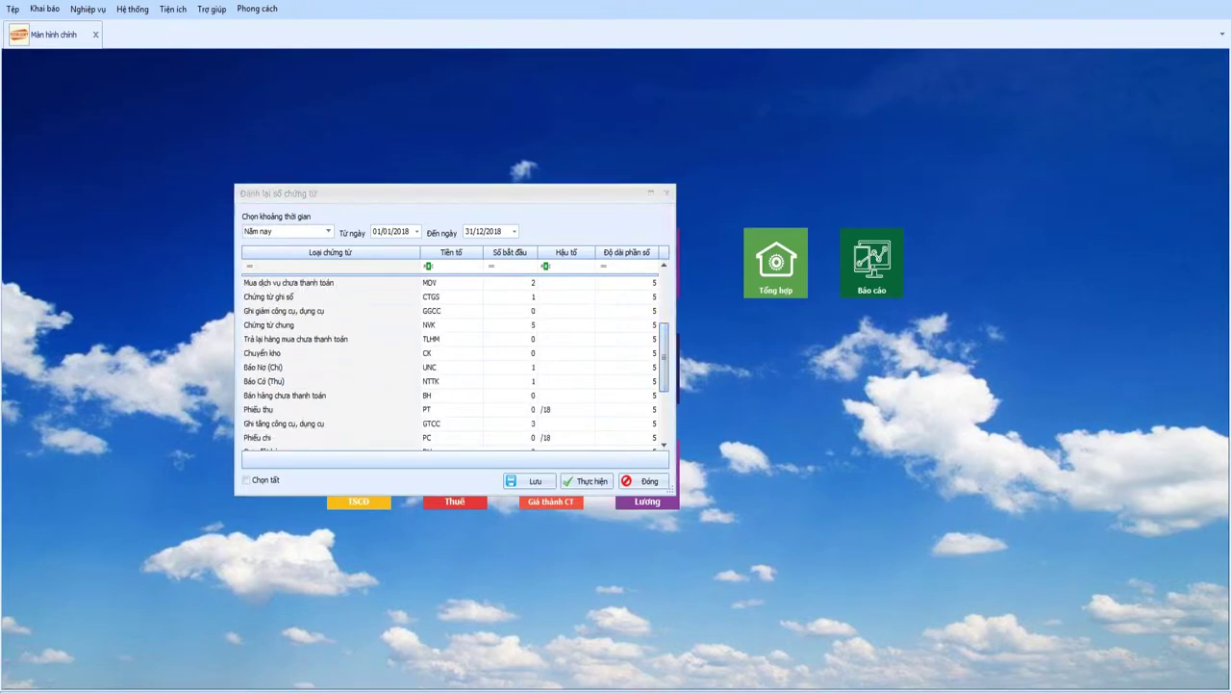
In the Word document, add a paragraph reading "Trong mục này có 2 tính năng quan trọng bạn phải biết.".
scroll(1011, 558, down, 1)
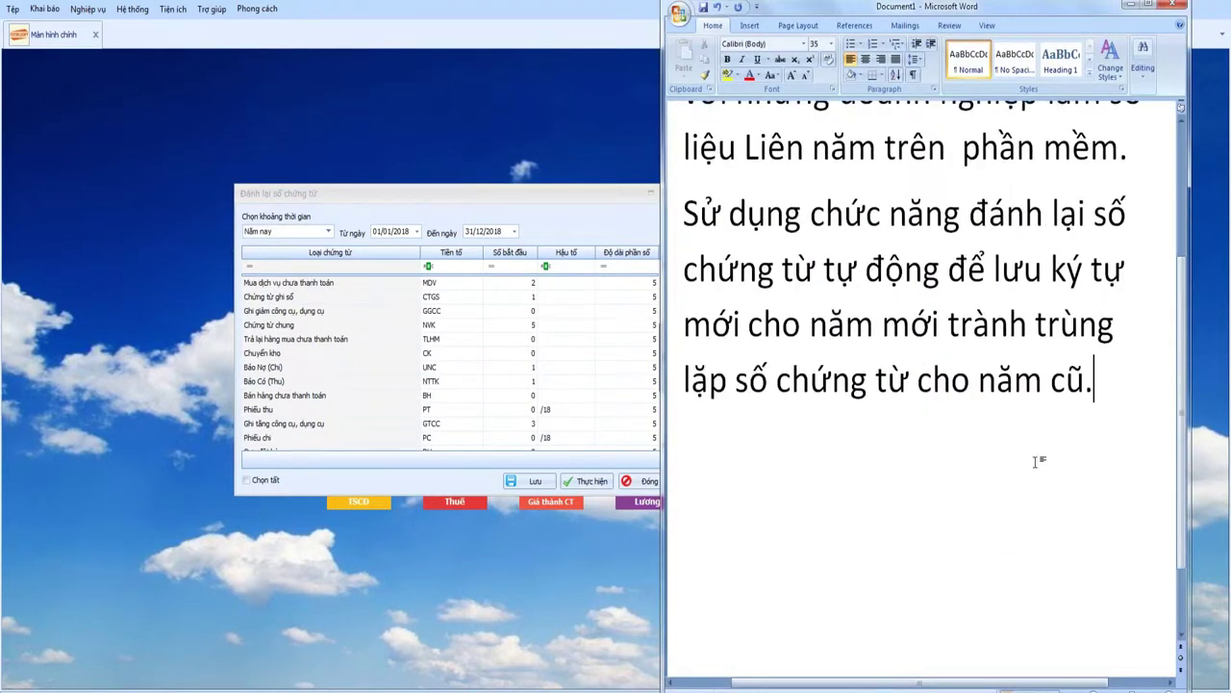
key(Return)
text(Trong )
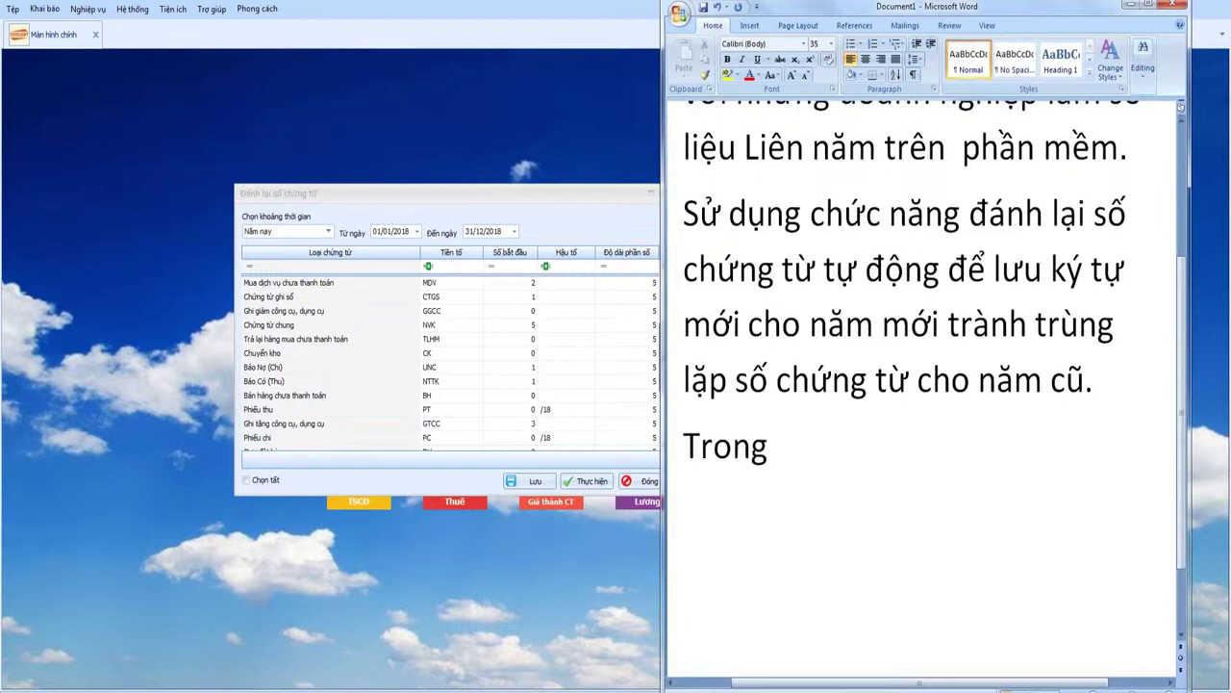
text(p)
key(BackSpace)
text(mục này co)
text( 2 tính năng)
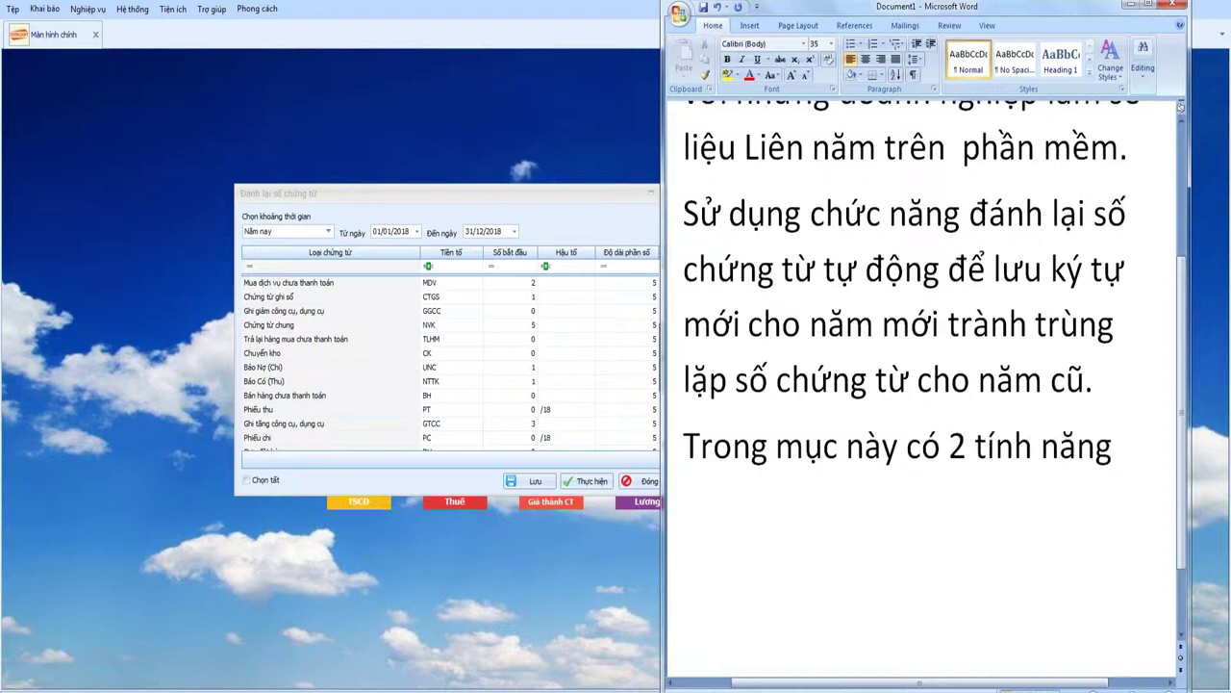
text( quan trọng )
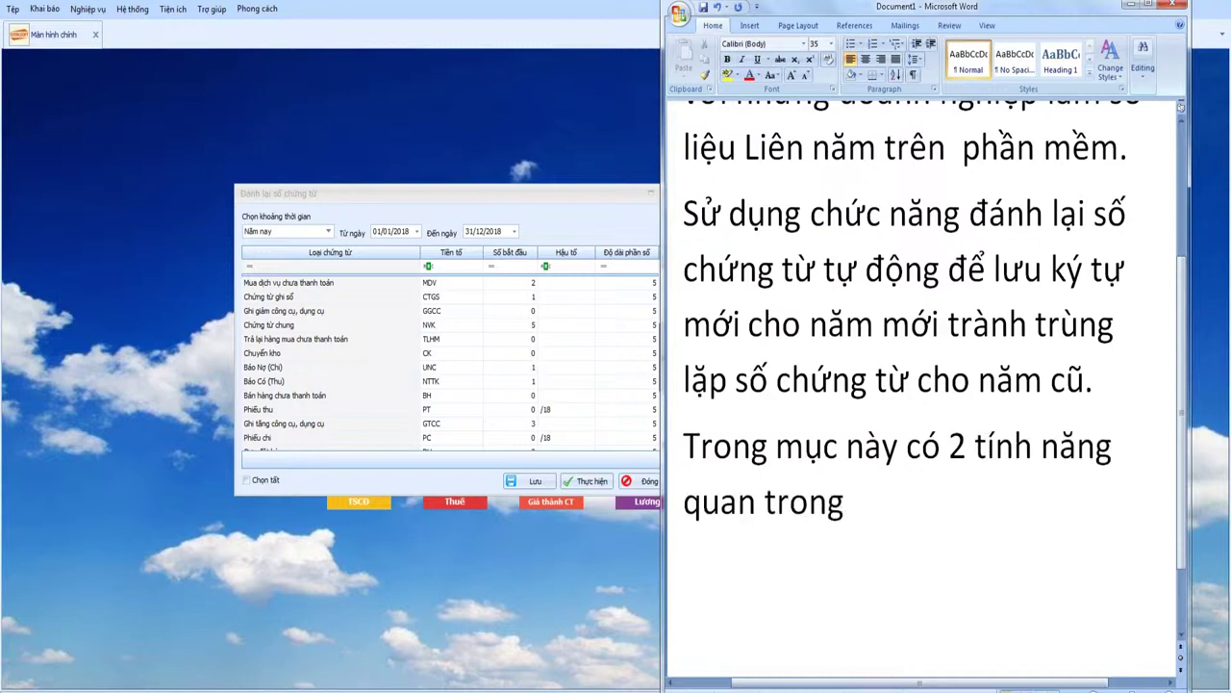
text(bạn phải biết)
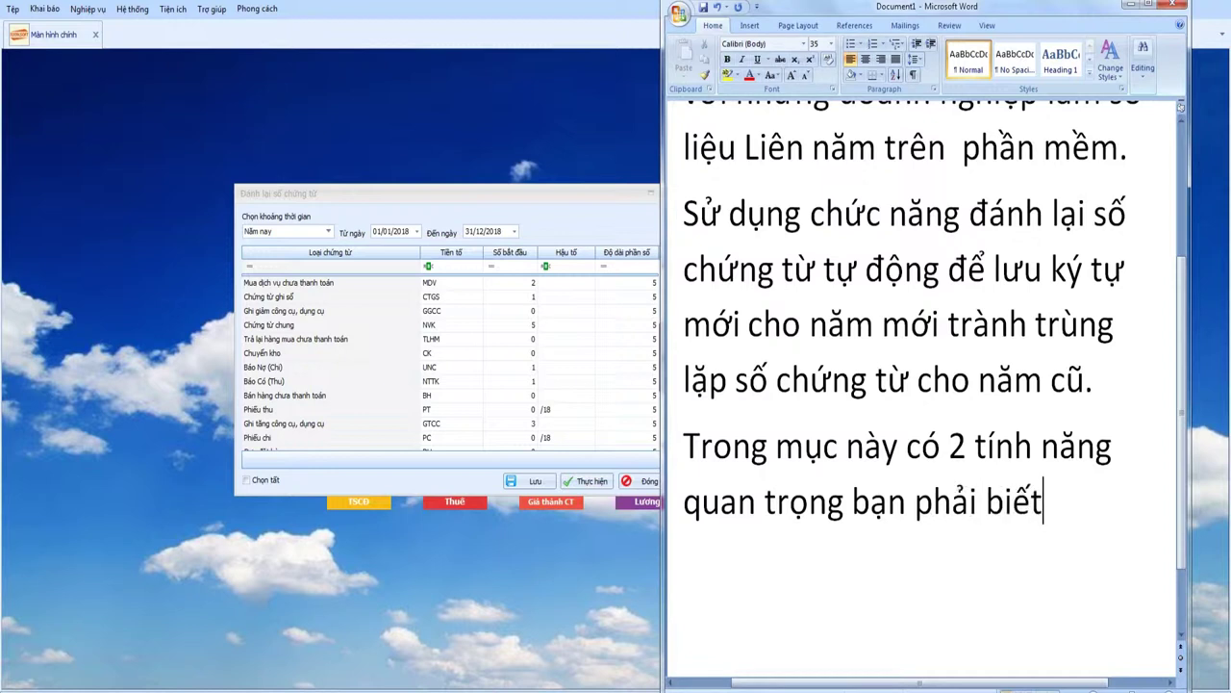
text(.)
Start a new paragraph with "Tính năng thực hiện là thực hiện việc đánh lại số chứng từ tự động".
key(Return)
text(Tính )
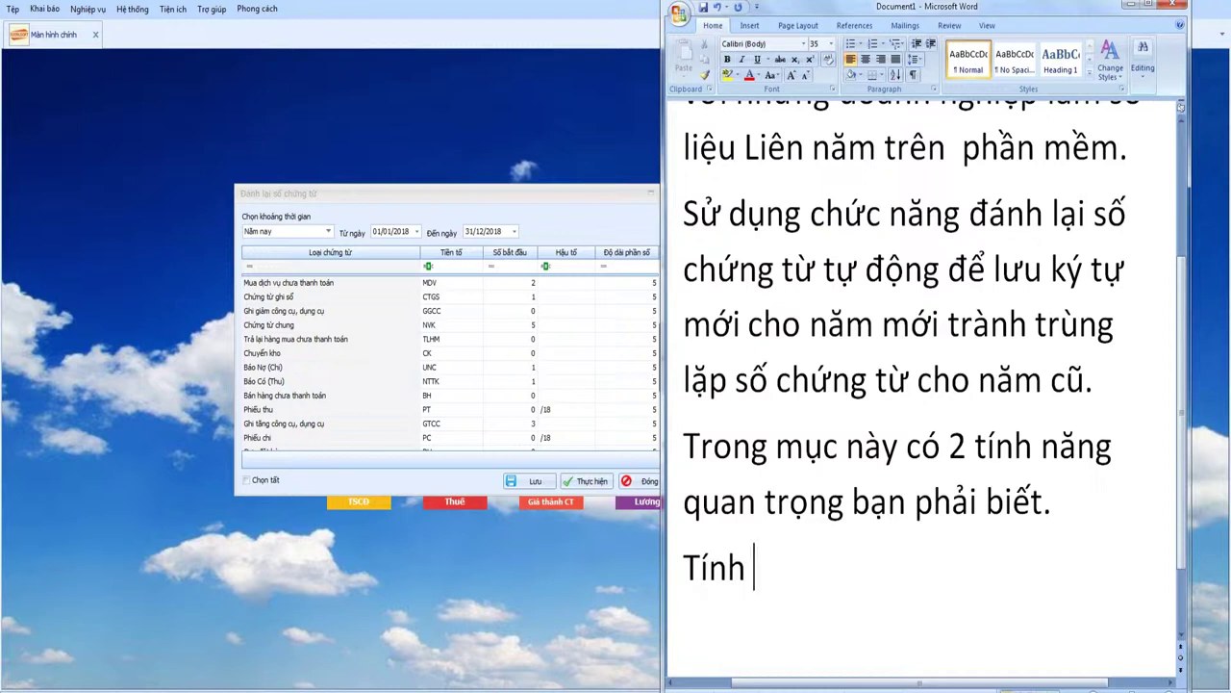
text(năng thưc hiện là)
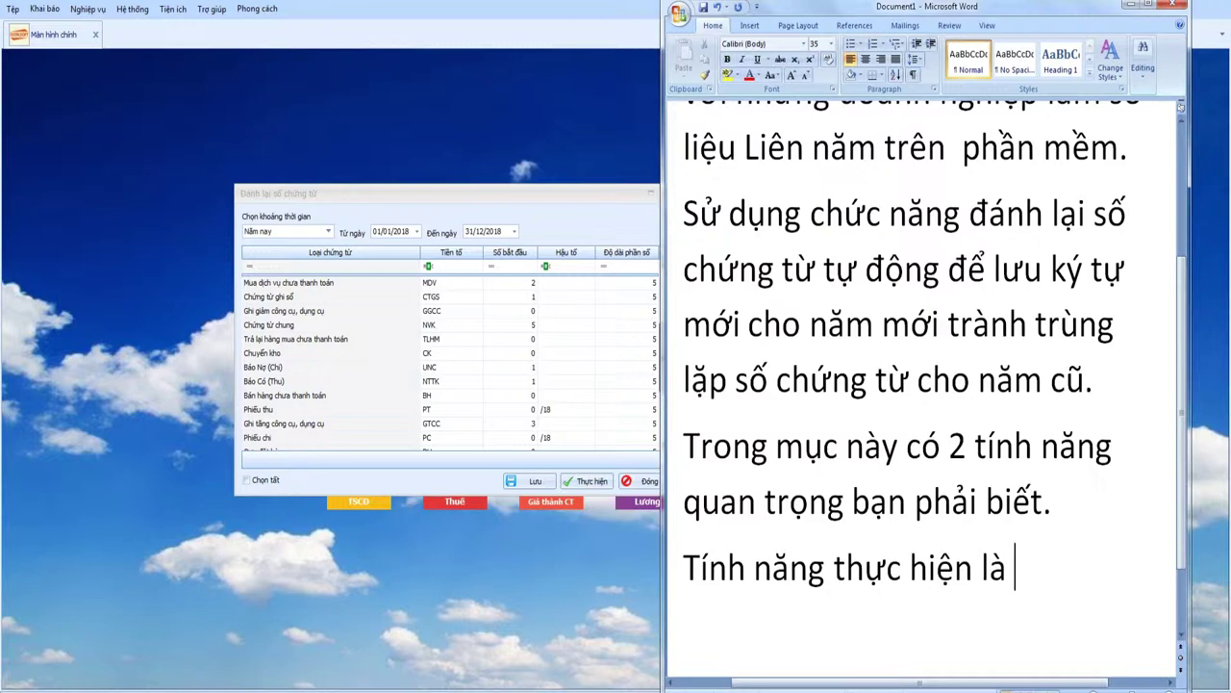
click(481, 488)
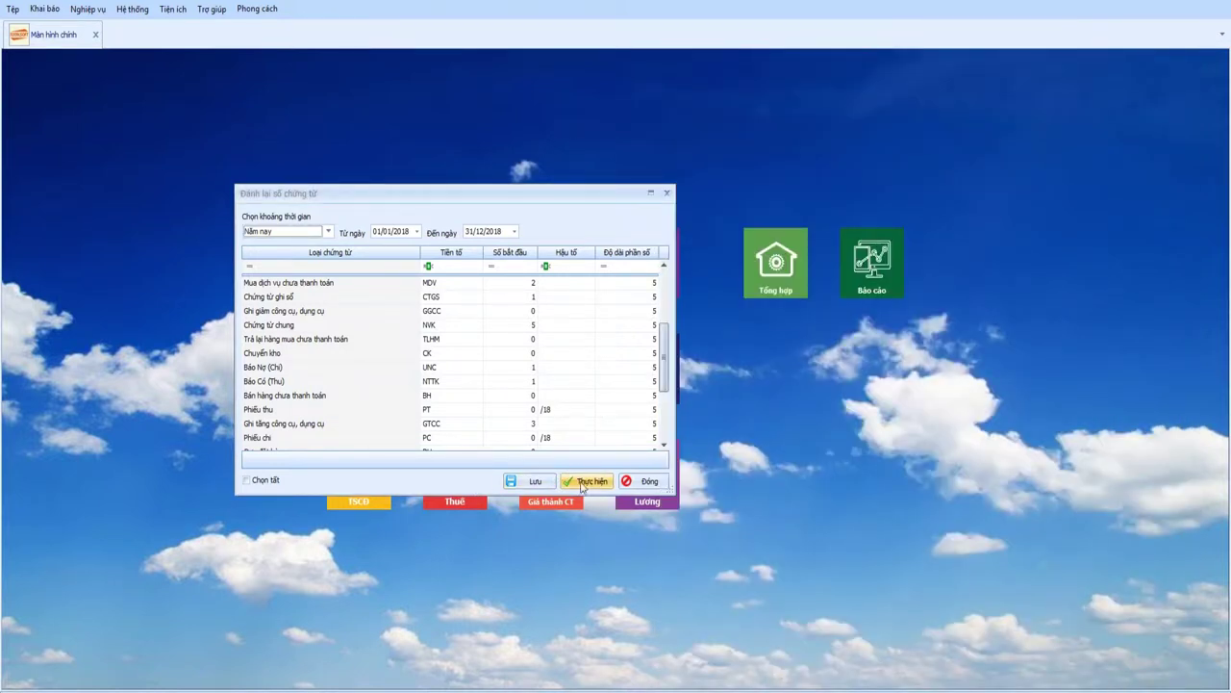
key(alt+Tab)
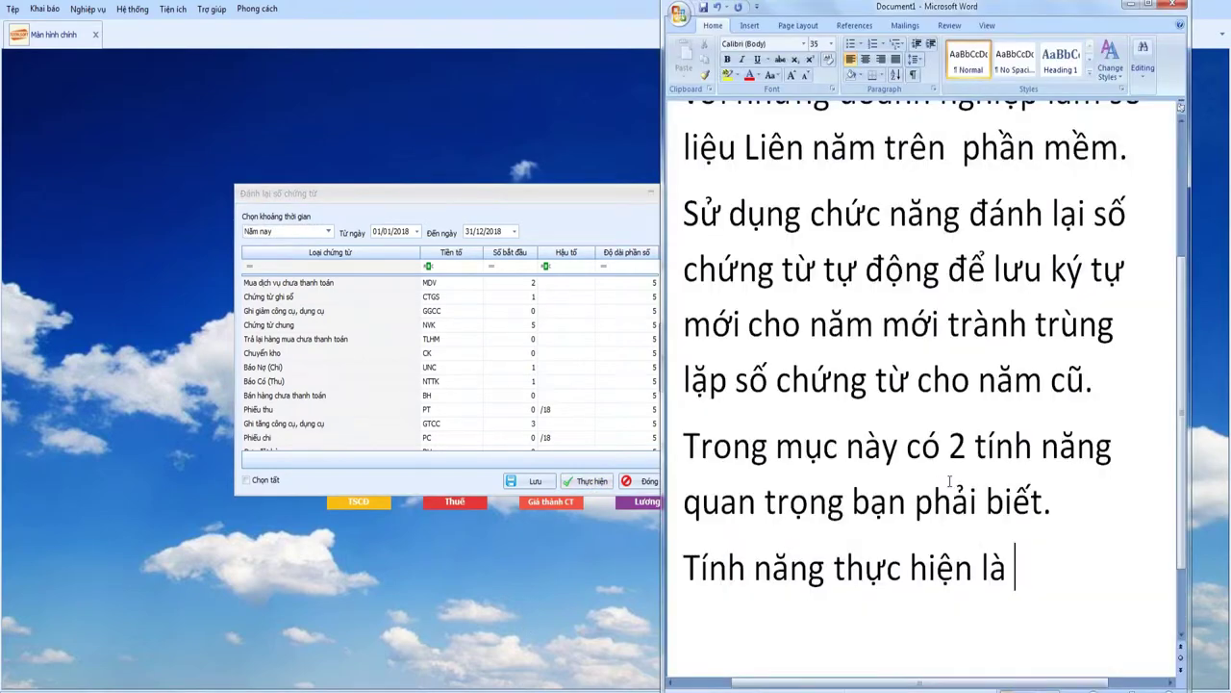
text(thực hiện m)
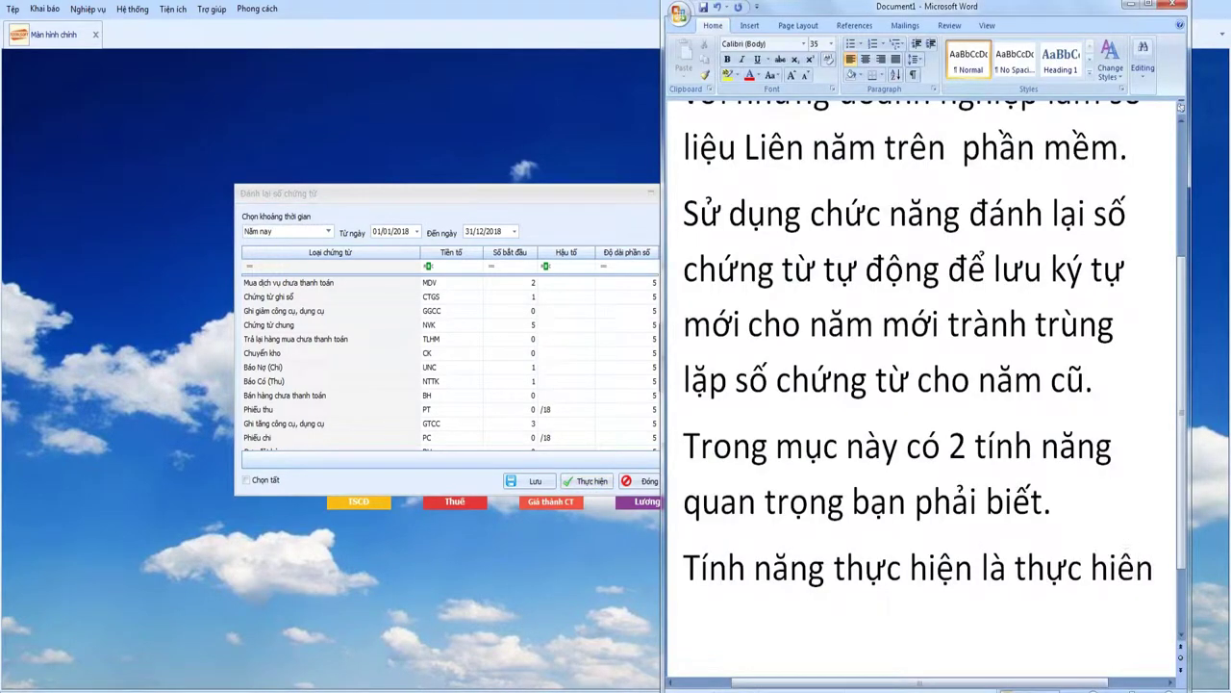
key(BackSpace)
text(việc đánh)
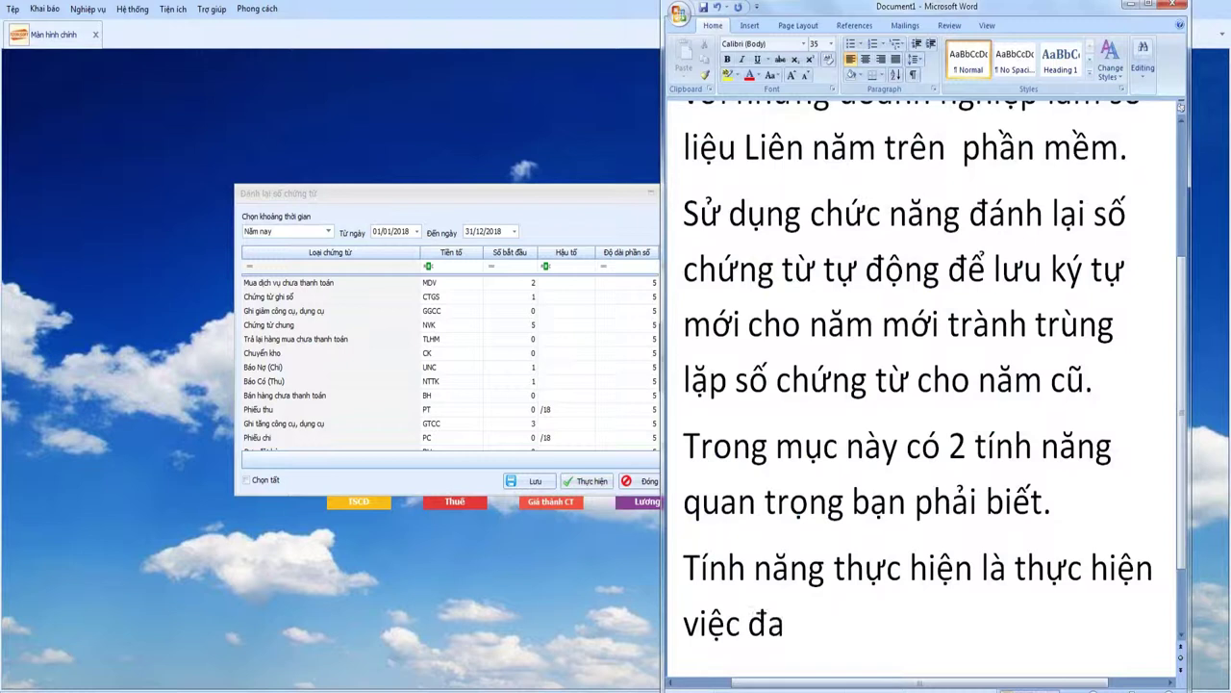
text( lại số c)
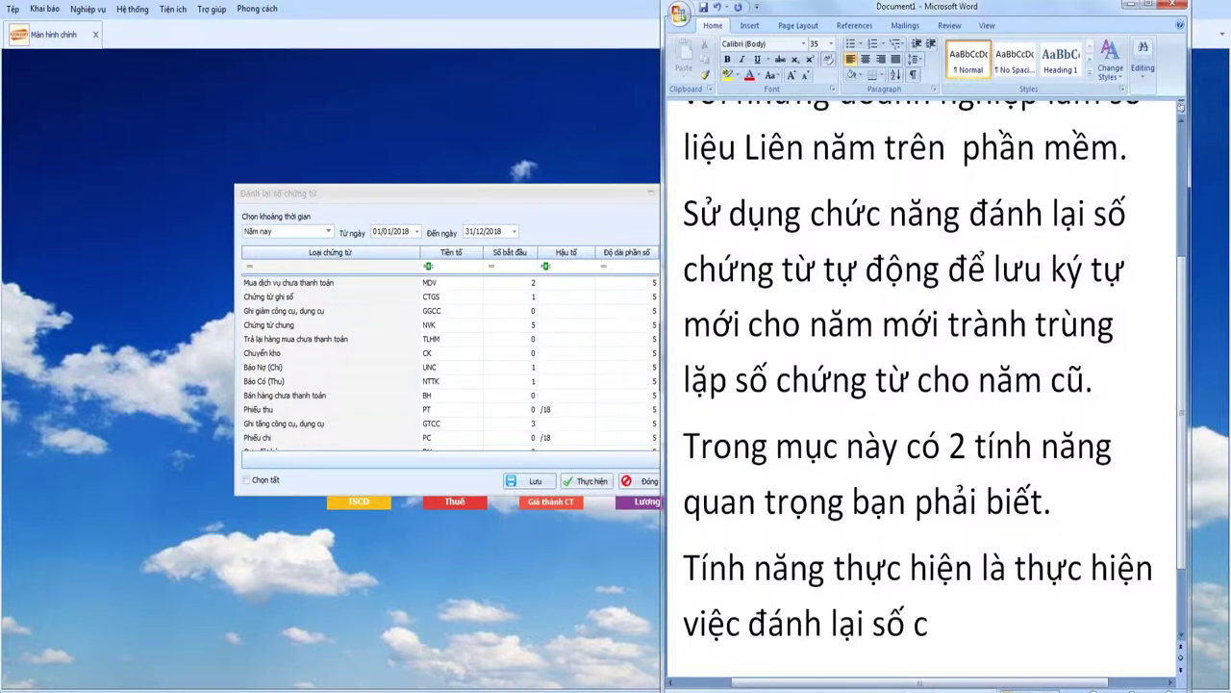
text(hứng từ tự đông)
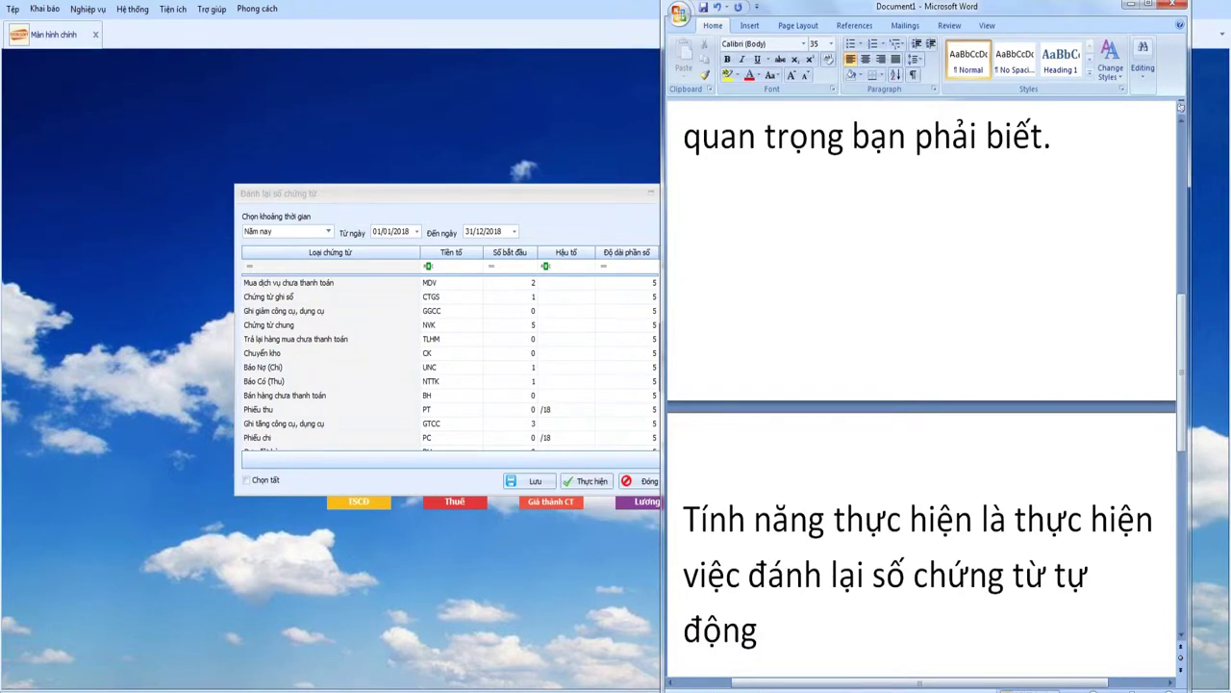
Hide the white space between the two document pages.
click(910, 407)
double_click(910, 407)
scroll(910, 407, up, 3)
Continue the last sentence with "cho những năm mình đã làm số", correcting the mistyped word.
click(799, 442)
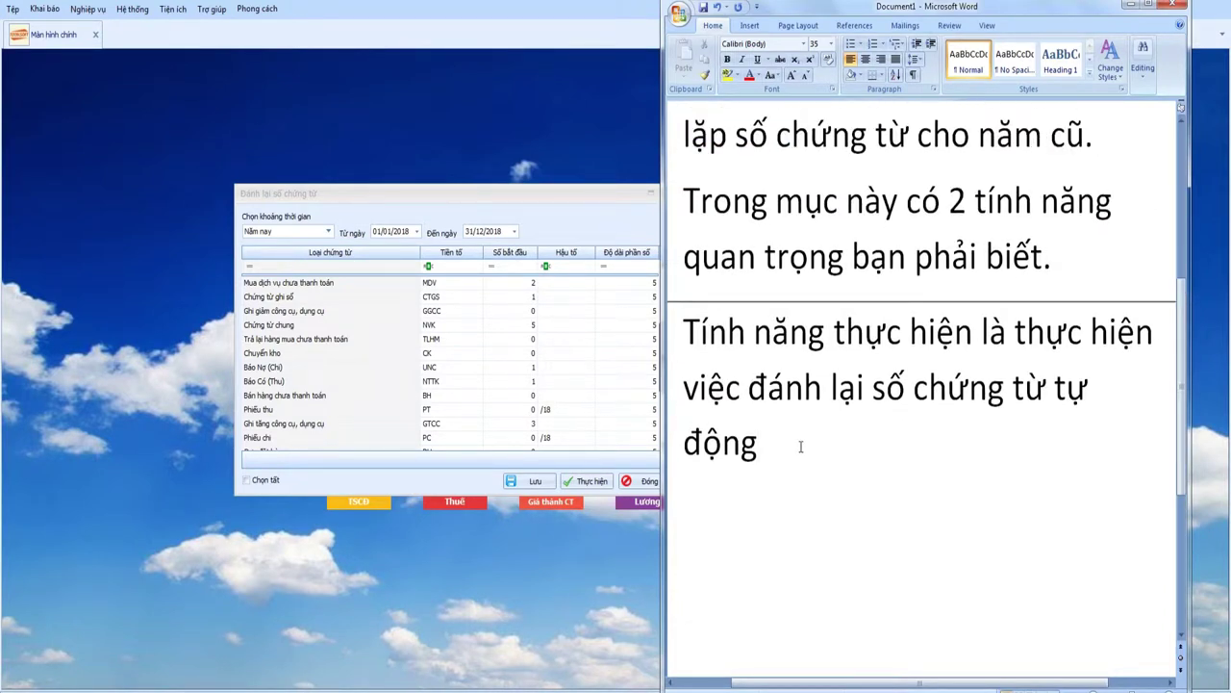
text(cho những năm)
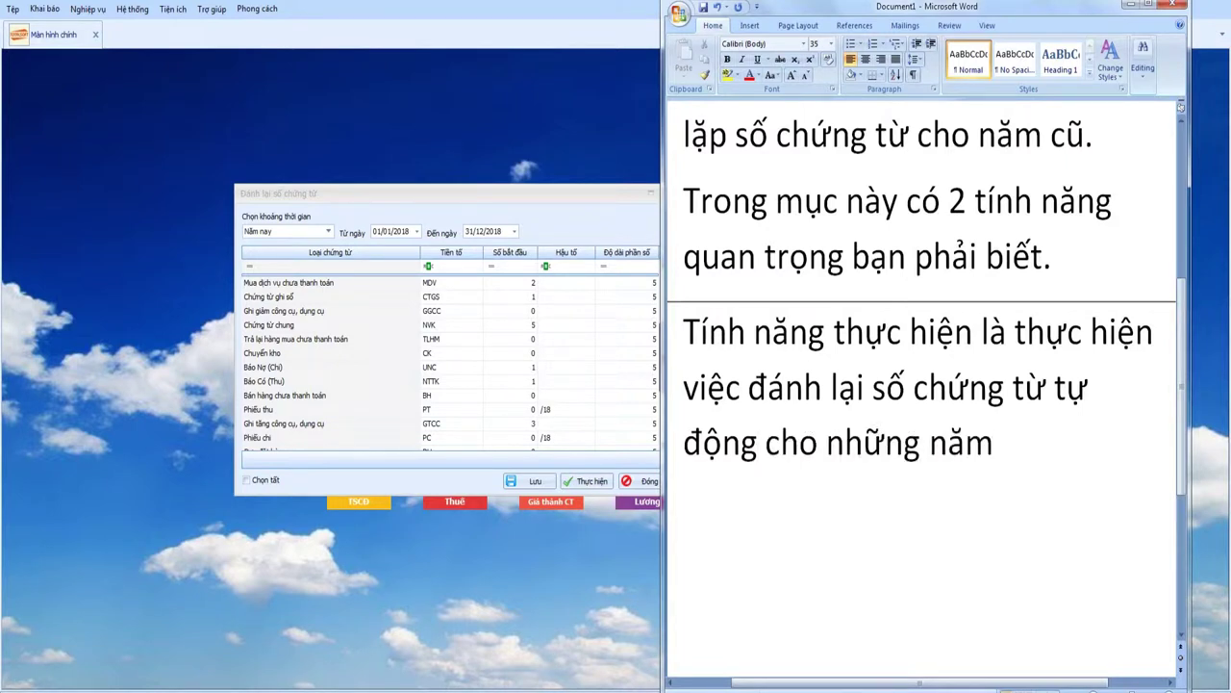
text( mình đax lmaf s)
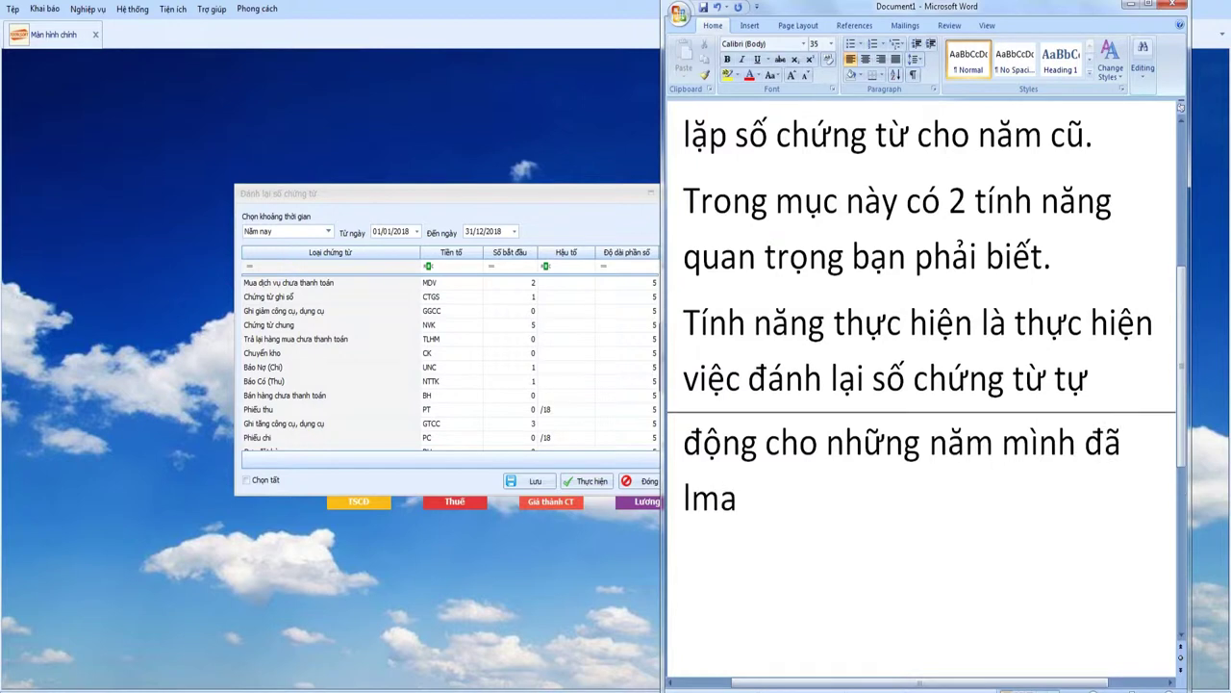
key(BackSpace)
key(BackSpace)
key(BackSpace)
key(BackSpace)
key(BackSpace)
text(amf soos lie)
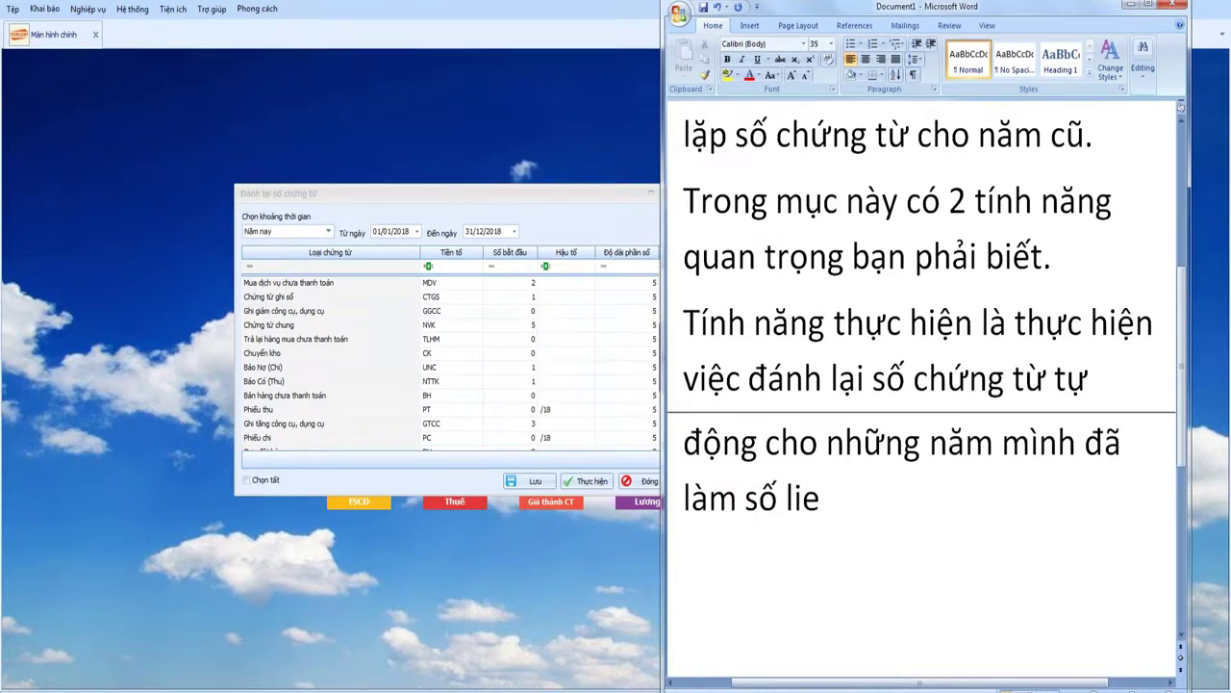
Complete the paragraph with "liệu. Thường áp dụng cho công ty vừa và nhỏ in chứng từ cuối năm ký 1 lần:".
text(euj. Thuowngf aps dun)
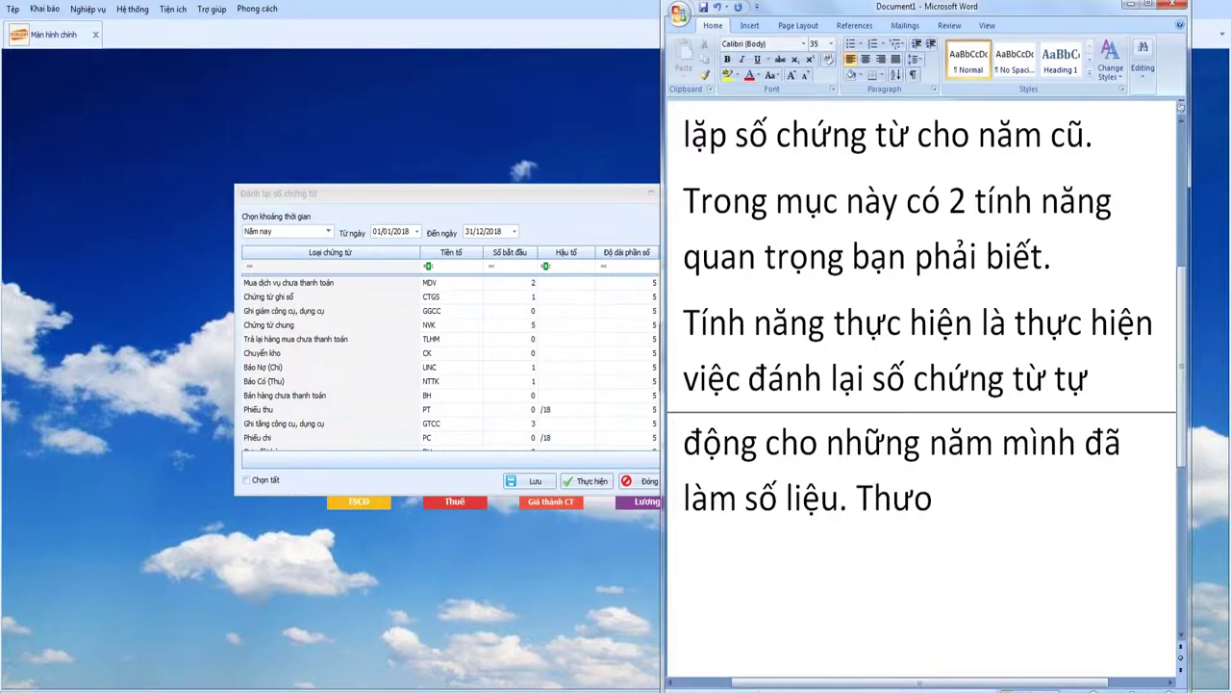
text(gj cho coong ty)
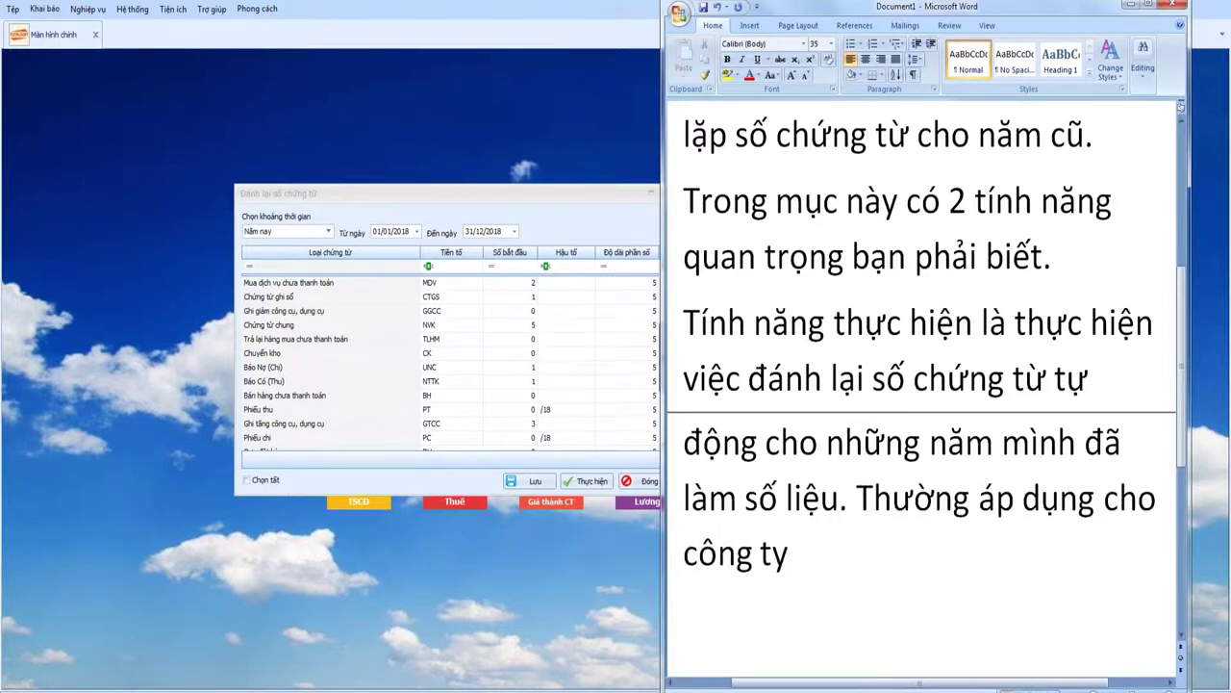
text( vuwaf vaf nhor)
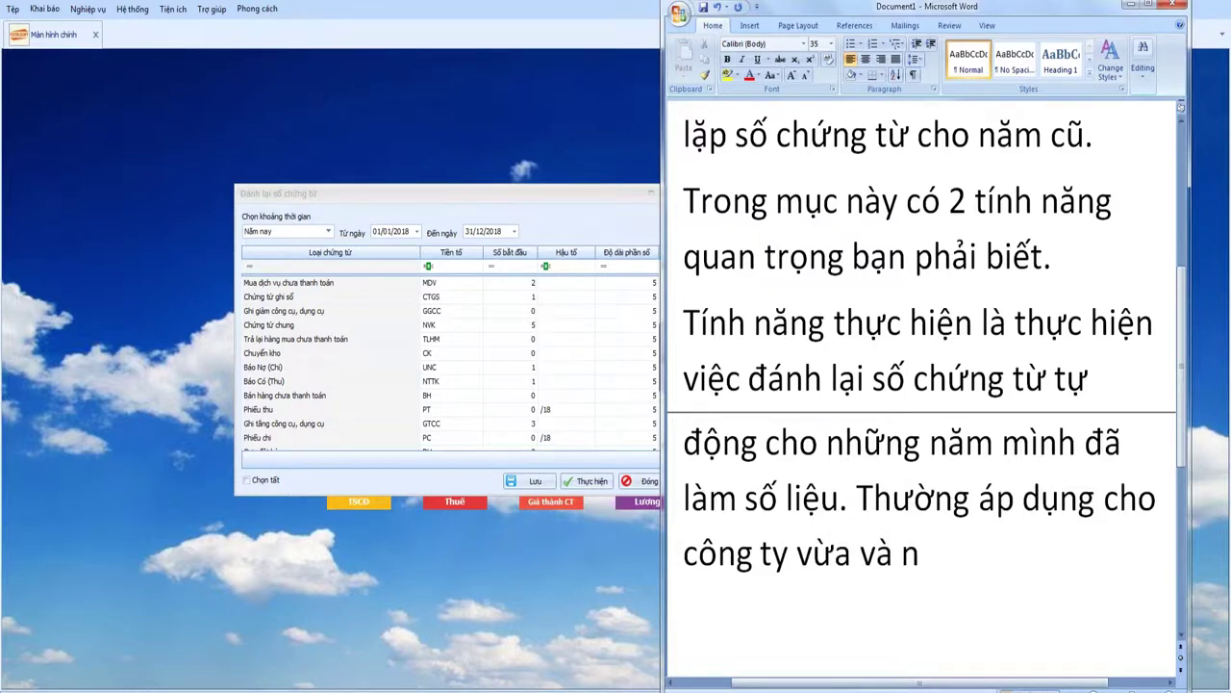
text( in chuwngs tuwf cuoois nawm ke)
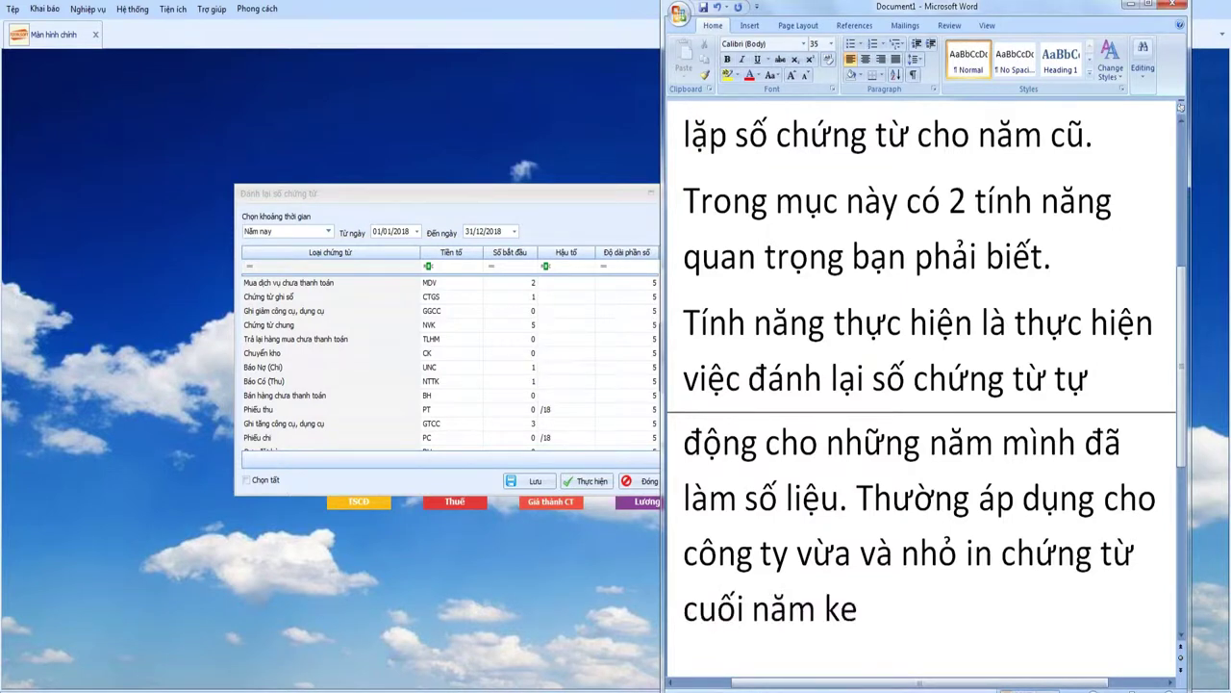
key(BackSpace)
text(ys 1 laanf)
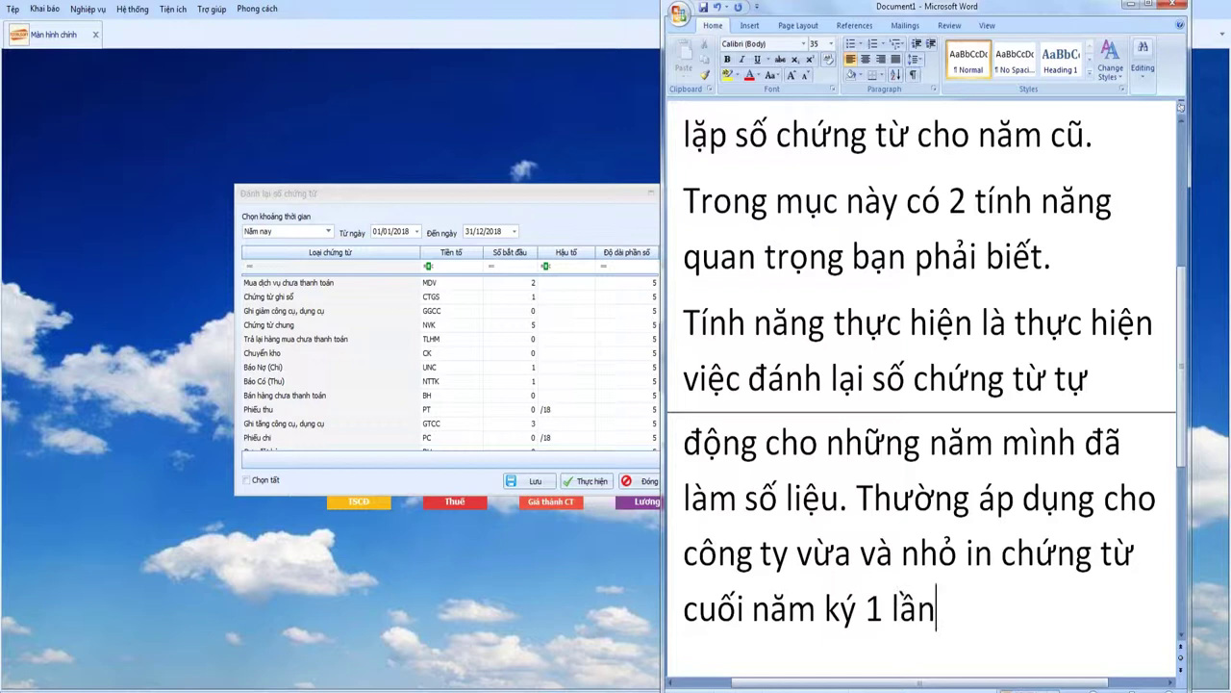
text(:)
Add a new paragraph reading "Tính năng thứ 2 là lưu", correcting mistyped words and glancing at the accounting software's renumbering dialog.
key(Return)
text(Tinhs awn)
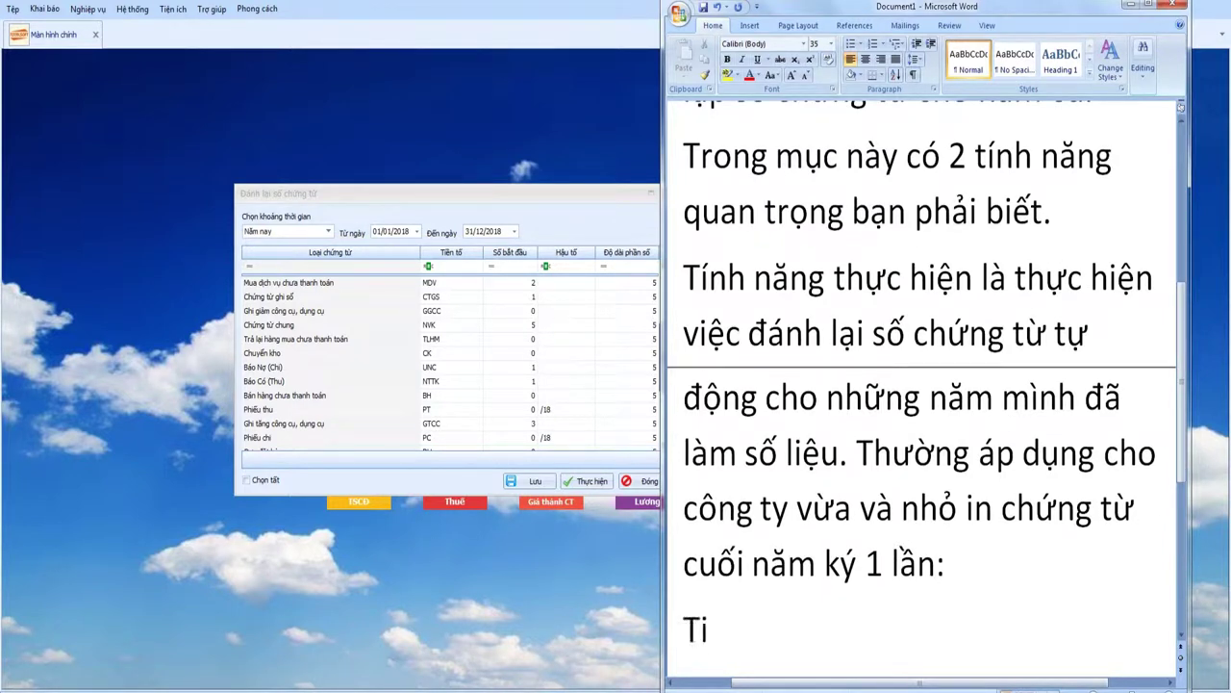
key(BackSpace)
key(BackSpace)
text(nawgw)
key(BackSpace)
key(BackSpace)
key(BackSpace)
text(awng thuws 2 vaf)
key(BackSpace)
key(BackSpace)
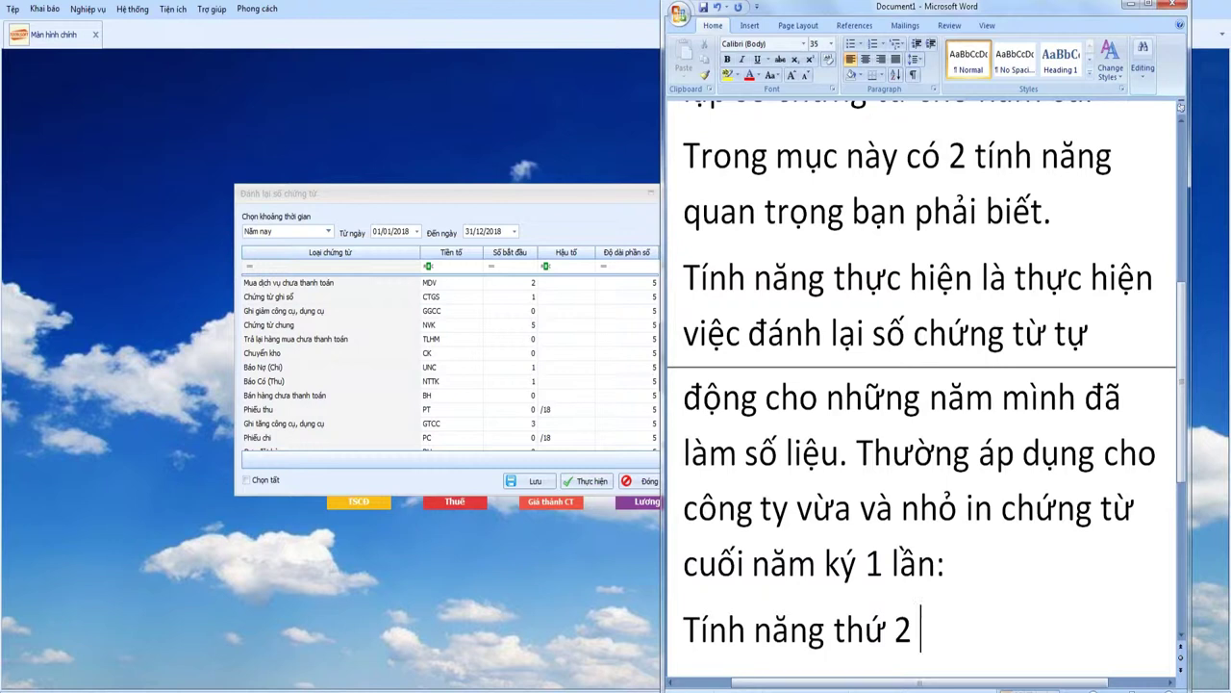
text(laf luwu)
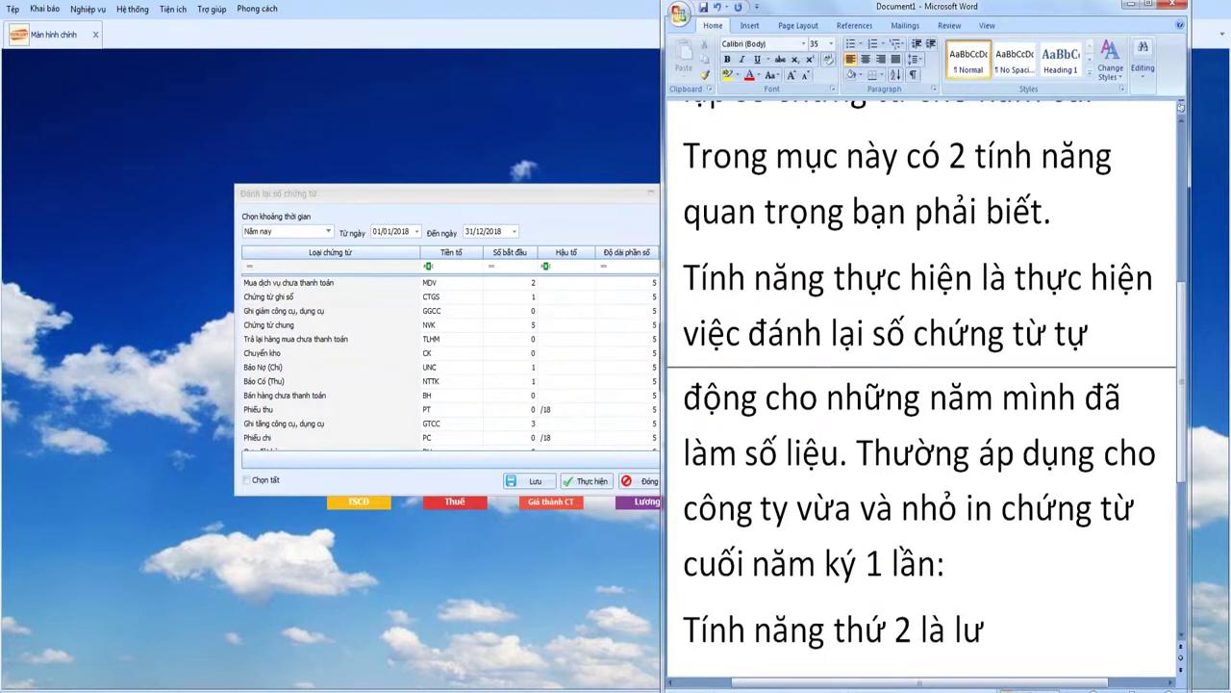
key(alt+Tab)
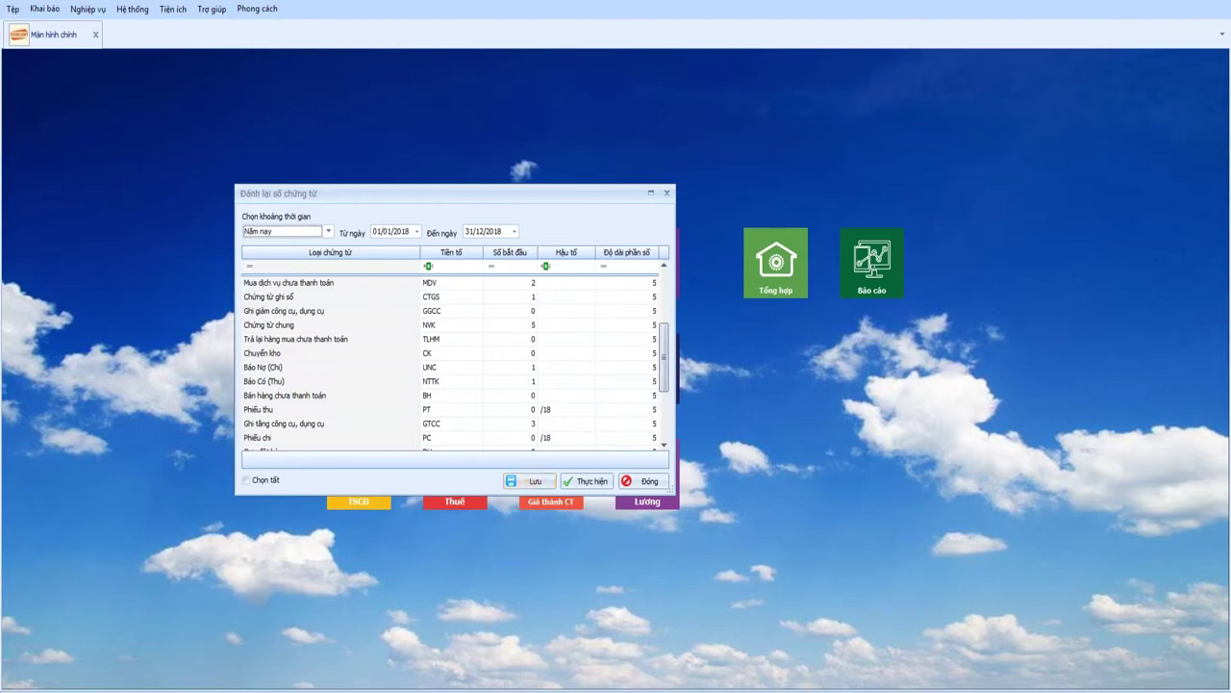
key(alt+Tab)
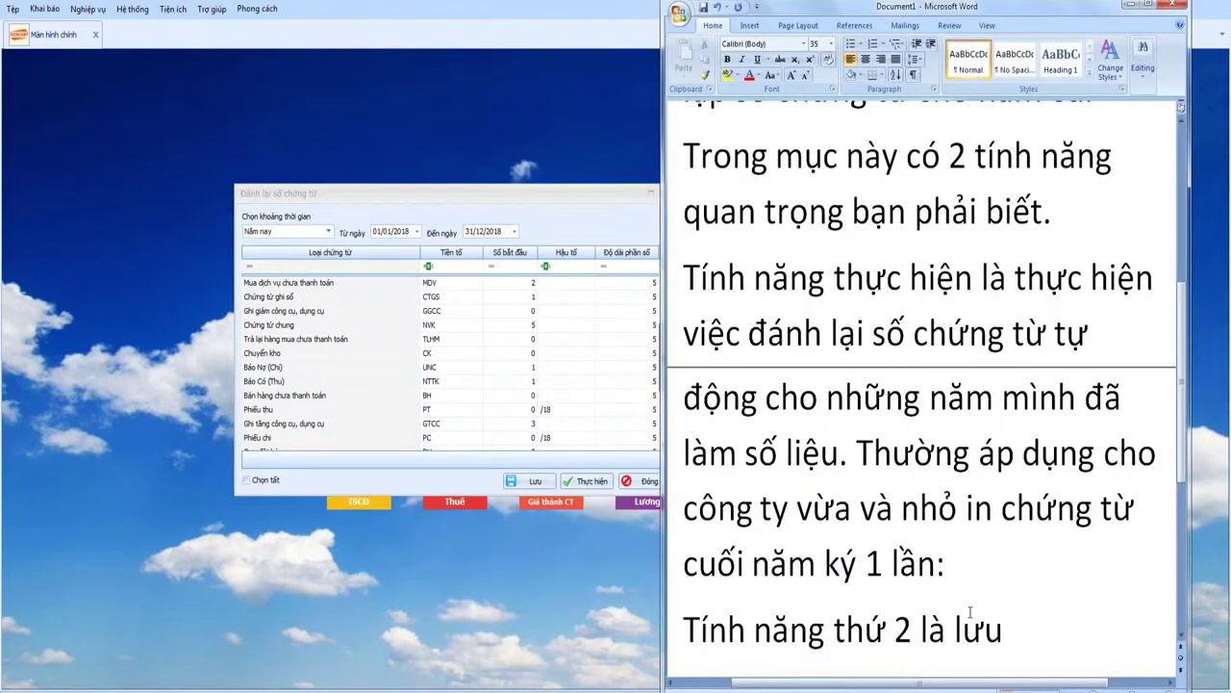
Start a new paragraph with "Có nghĩa là sau khi mình đặt ký tự".
key(Return)
text(Có nghĩa là)
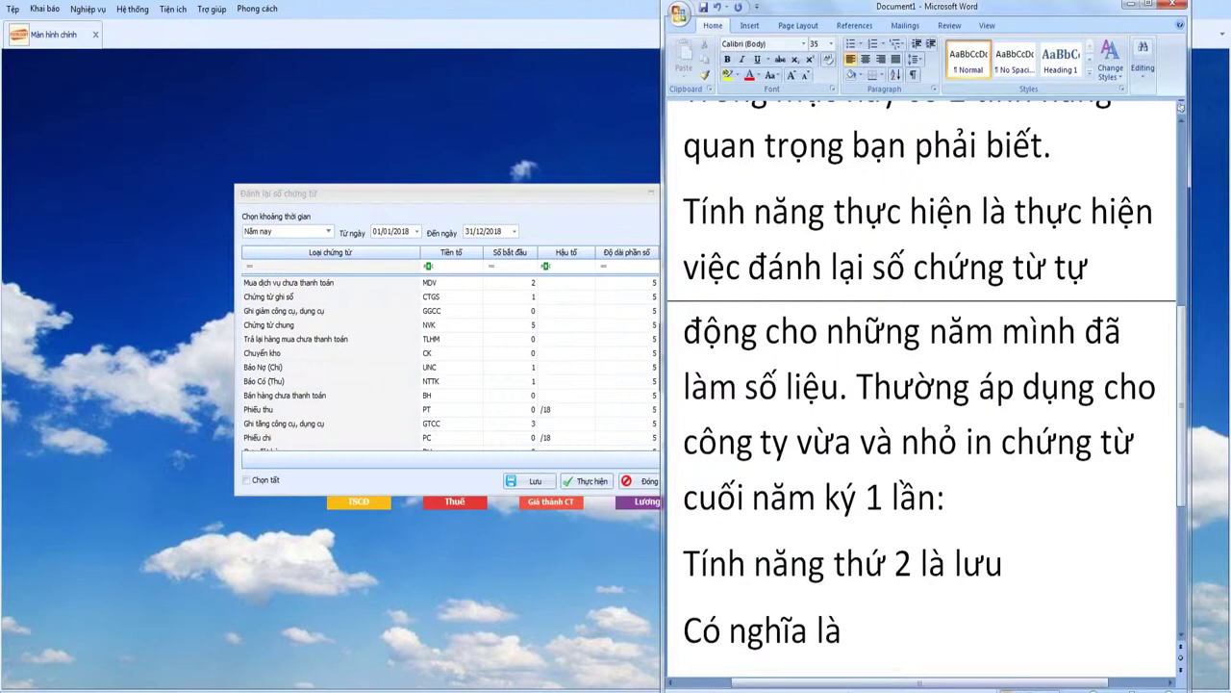
text( sau khi minhd)
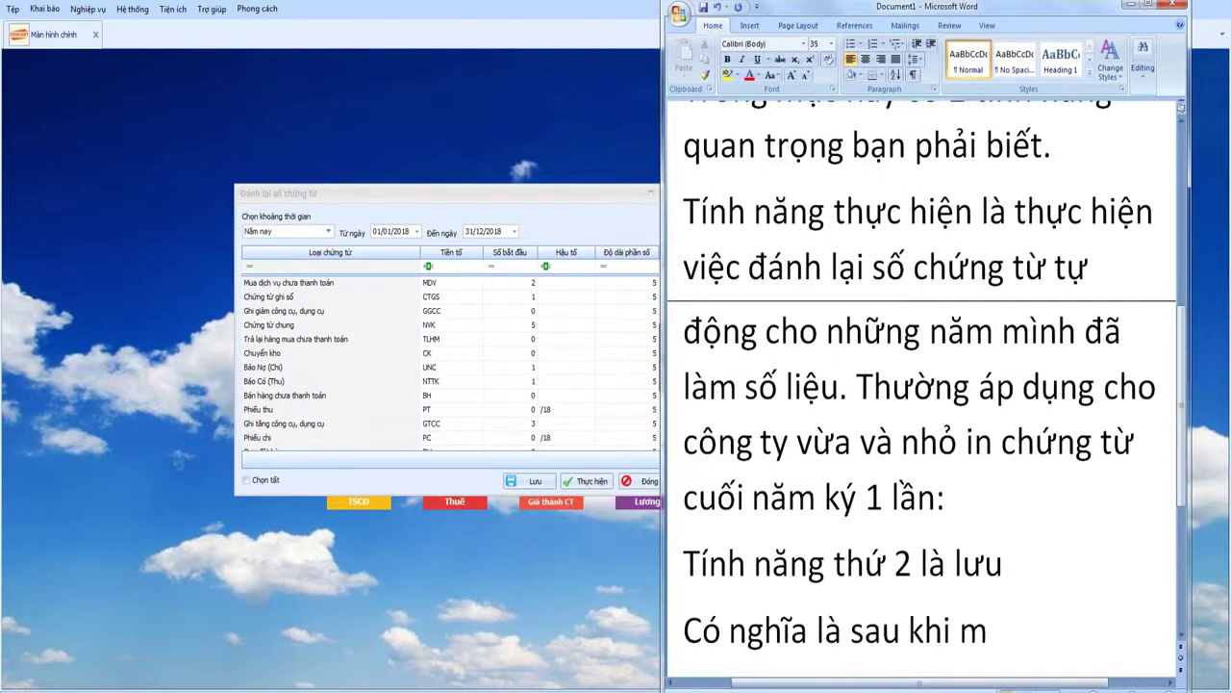
key(BackSpace)
key(BackSpace)
key(BackSpace)
key(BackSpace)
text(ình đặ)
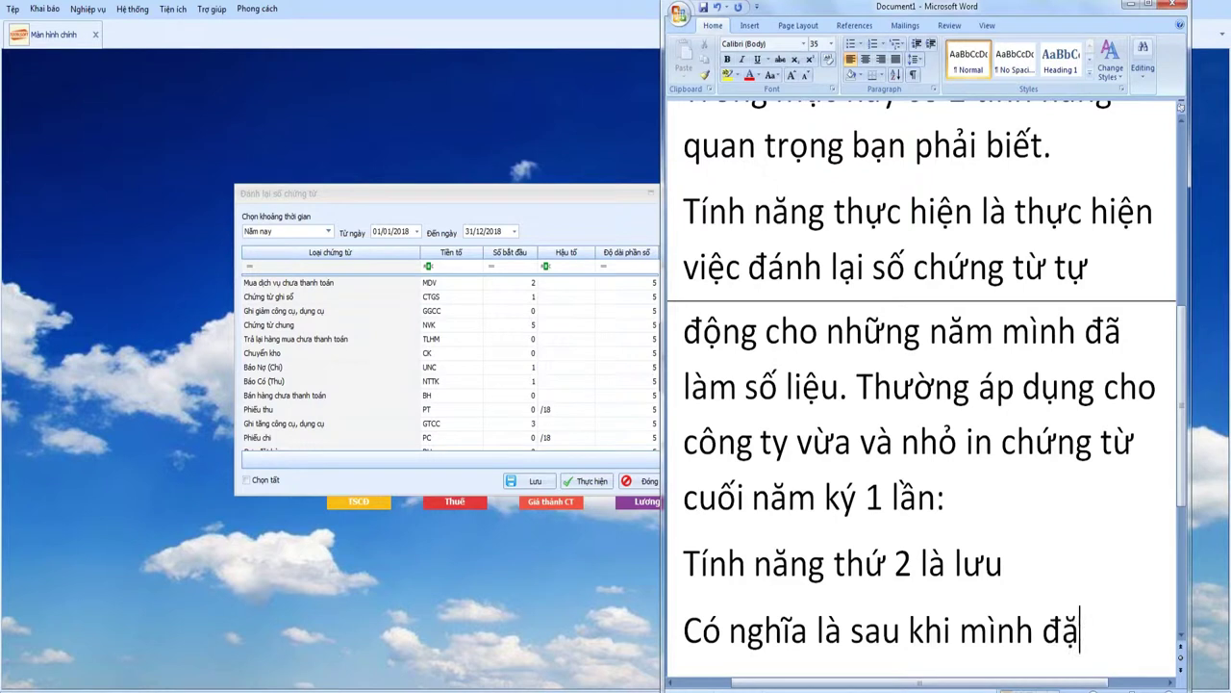
text(t ky tự)
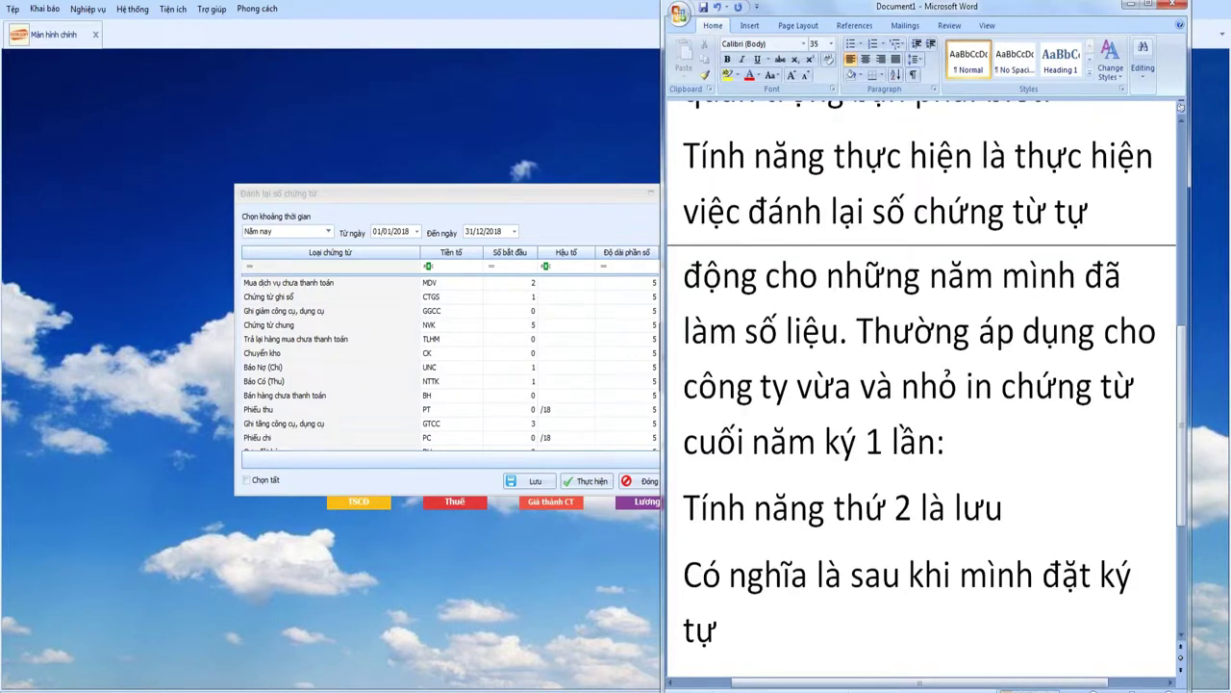
Continue the sentence with "Gồm tiền tố, số bắt đầu, hậu tố", correcting the mistyped letters.
text( T)
key(BackSpace)
text(Gii)
key(BackSpace)
key(BackSpace)
text(ồm tiền )
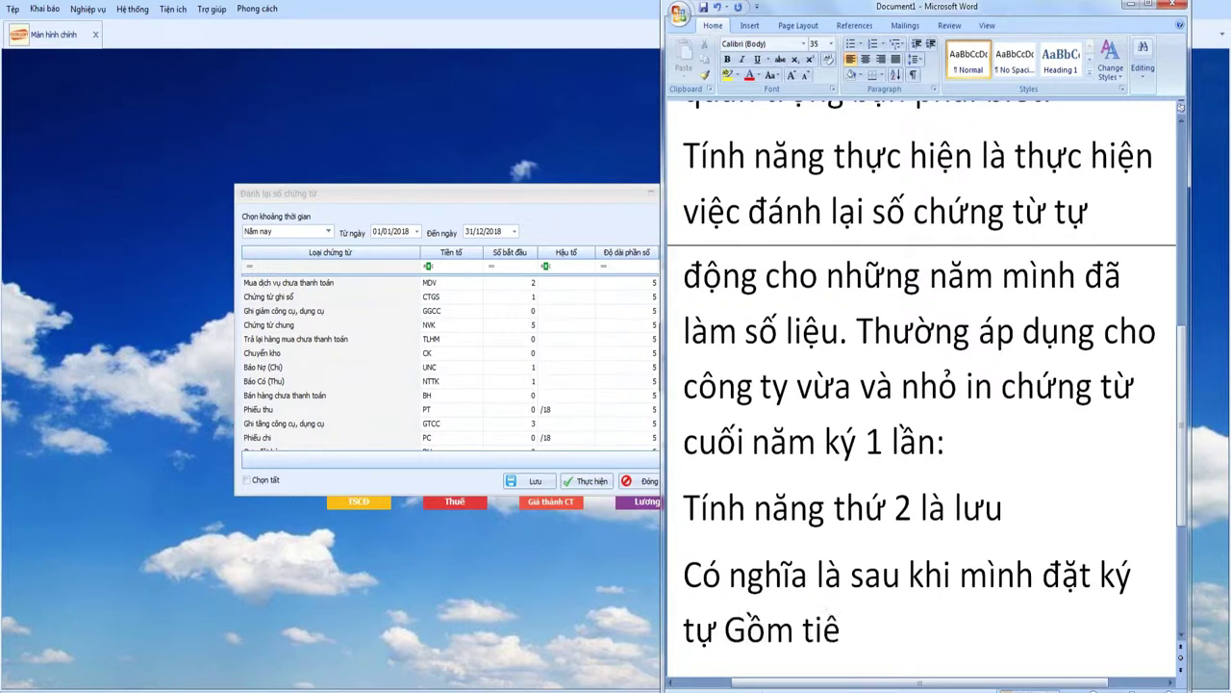
text(tố, )
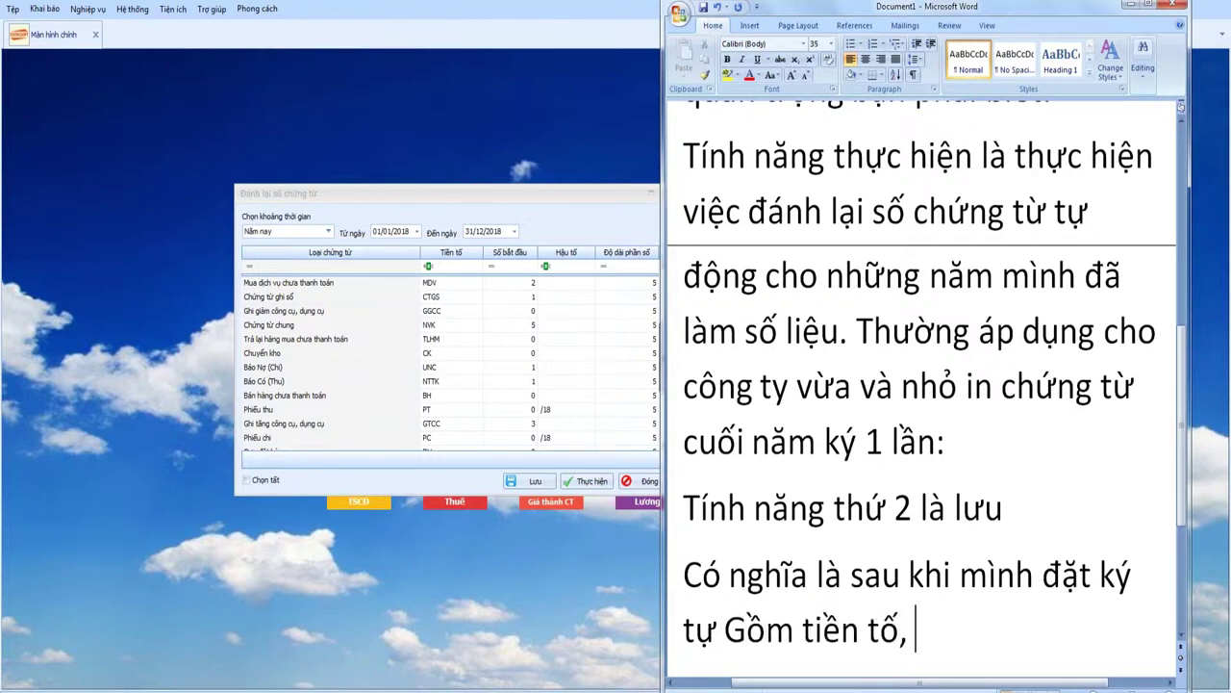
text(sô)
text( bắt đâ)
text(u, hậu)
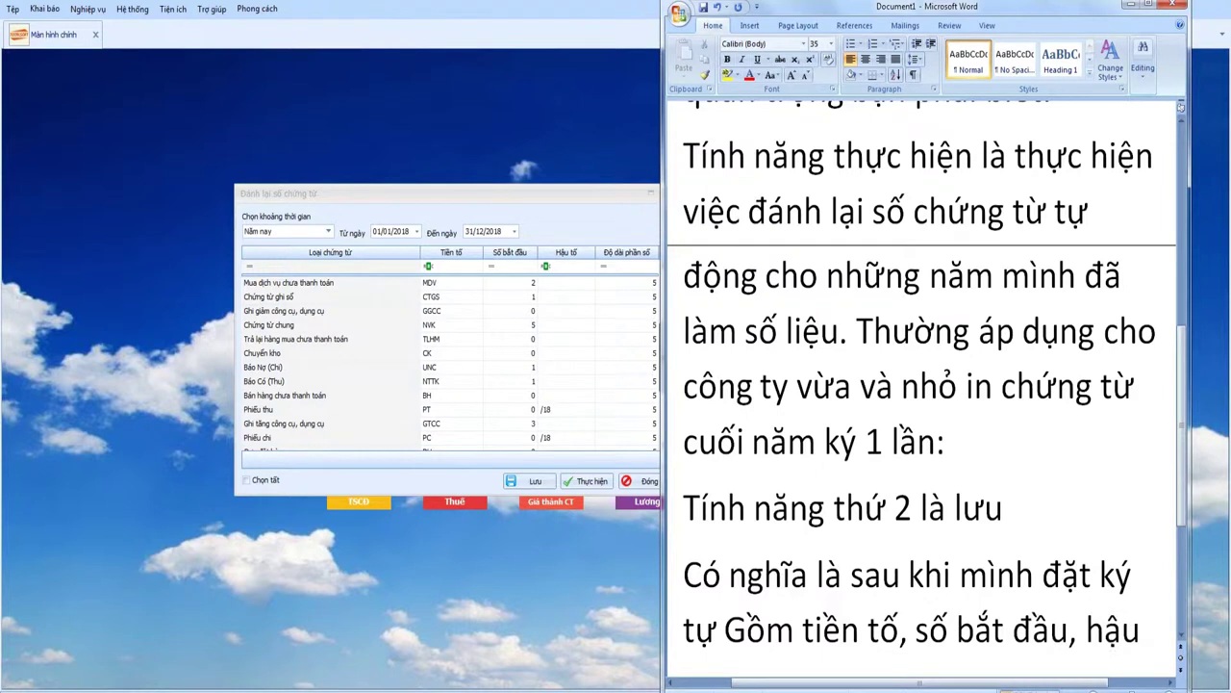
text( tốm)
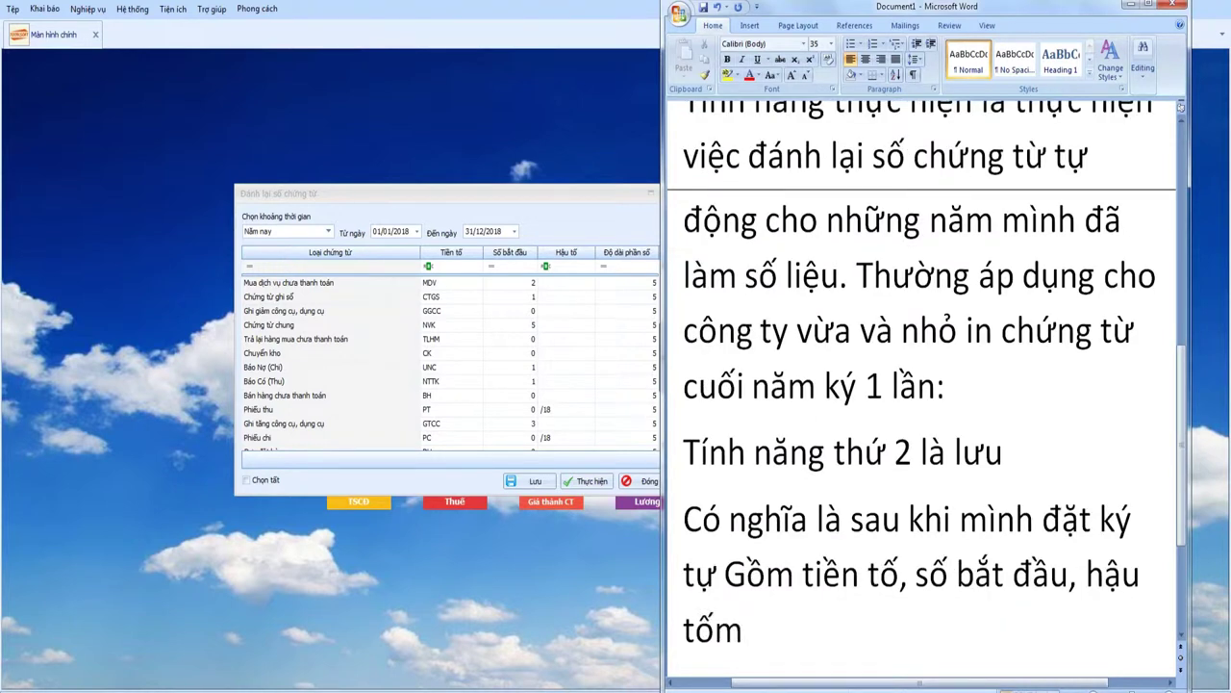
key(BackSpace)
Extend the sentence with ", và độ dài số chứng từ thì".
text(, và đô)
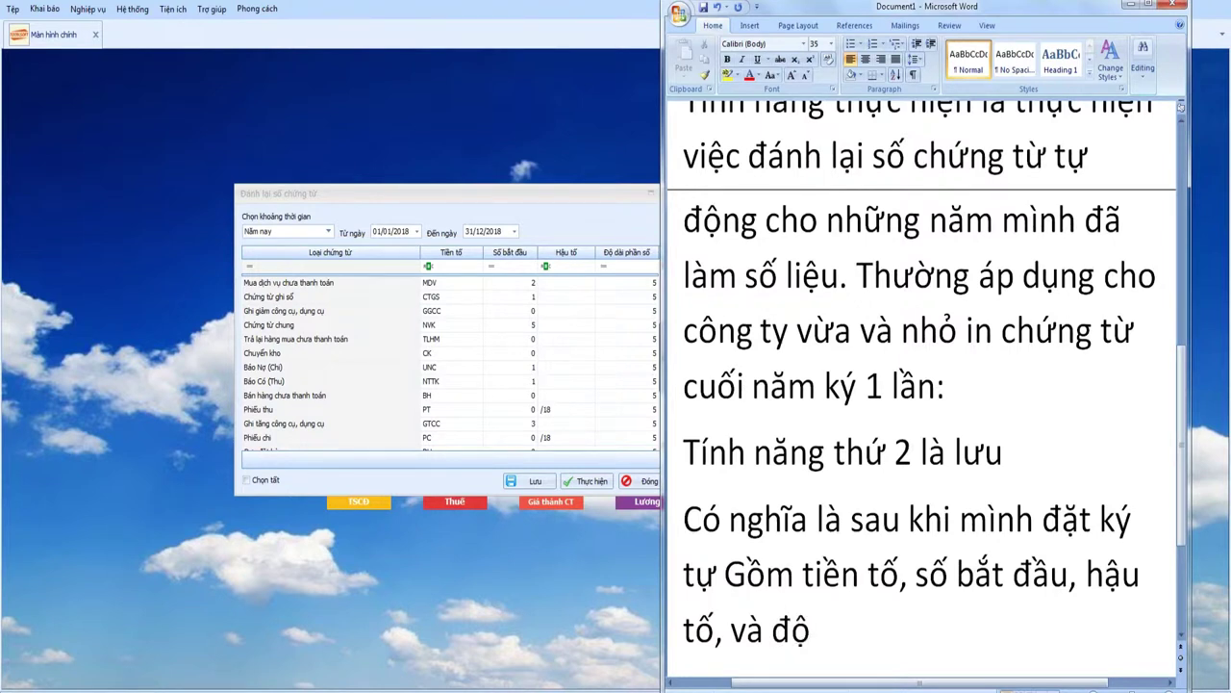
text(gài)
key(BackSpace)
key(BackSpace)
key(BackSpace)
text(da)
text(i)
text( so chứng tư)
text( thì)
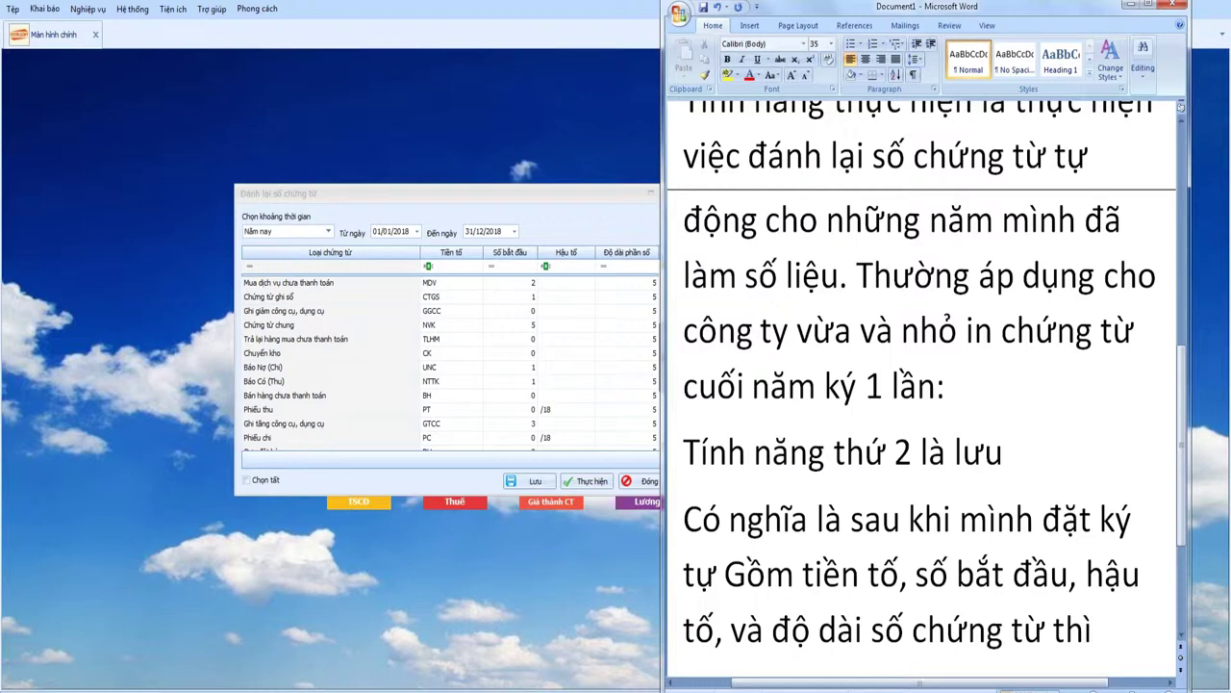
Continue the sentence with "lưu để khi nhập chứng từ phần mềm sẽ tự động đưa ra".
text( lưu đê)
text(r )
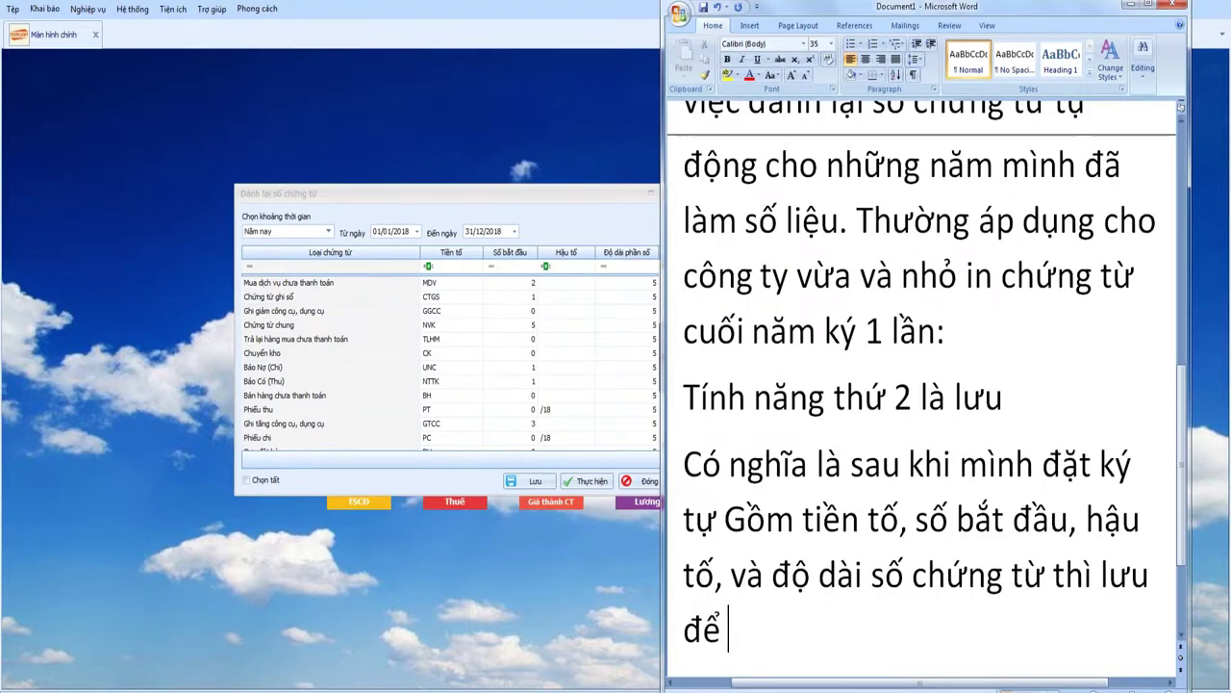
text(khi nhập chư)
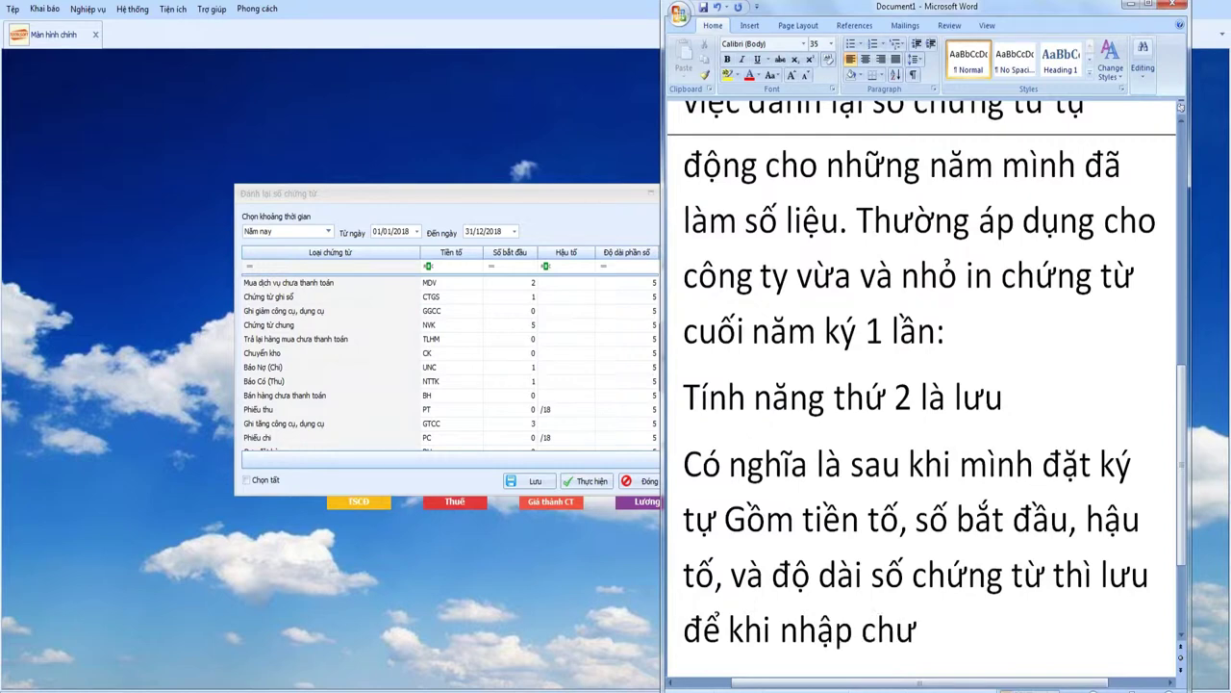
text(ngs từ)
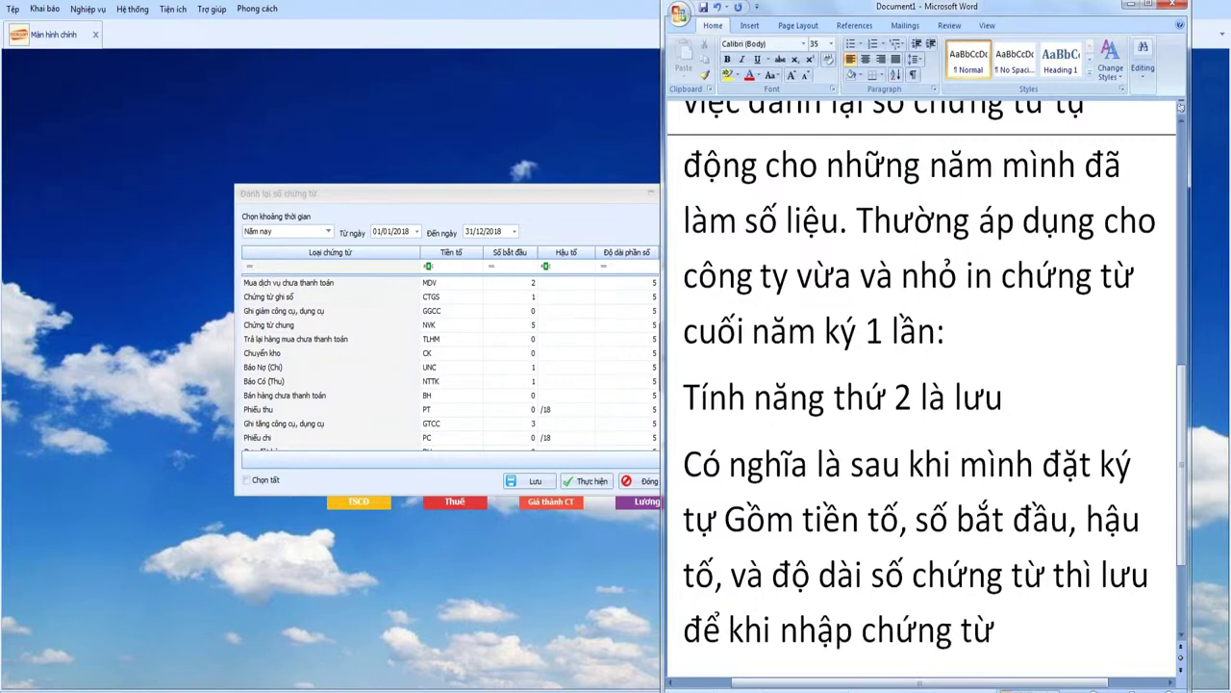
text(phần mềm sẽ)
text( tự động d)
text(uduwa)
text( ra)
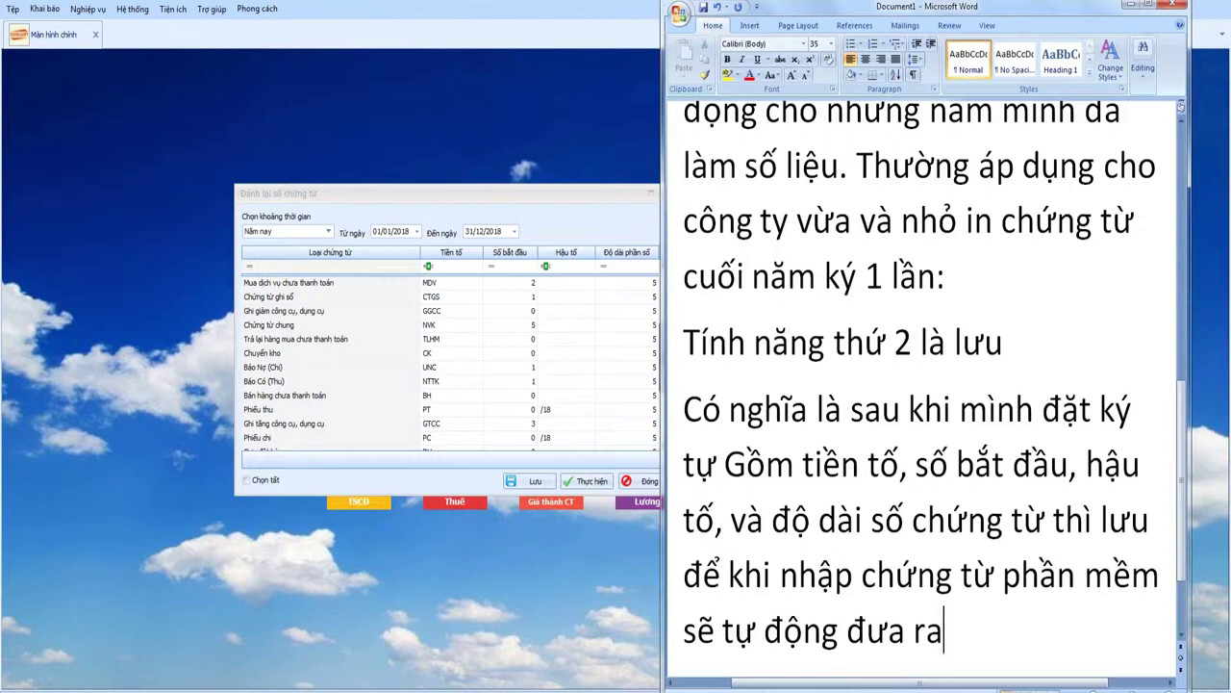
Finish the paragraph with "số chứng từ như mình tự định dạng." and start an empty paragraph below it.
text( so chuwngs tuwf n)
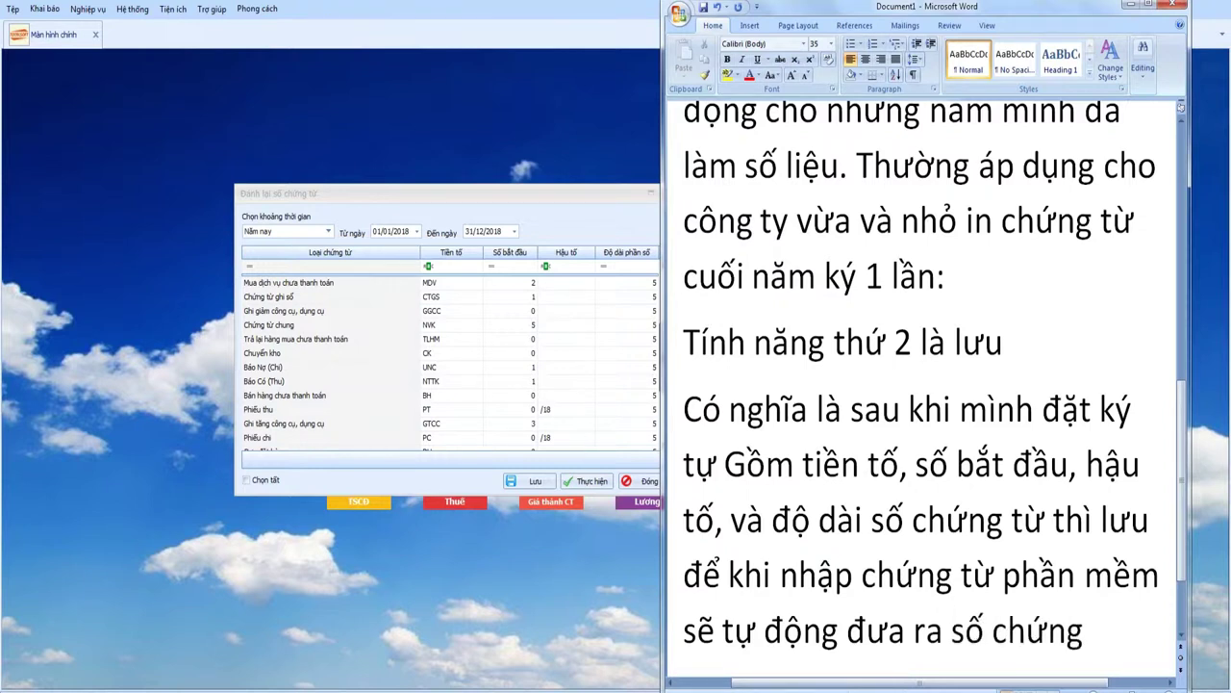
text(h)
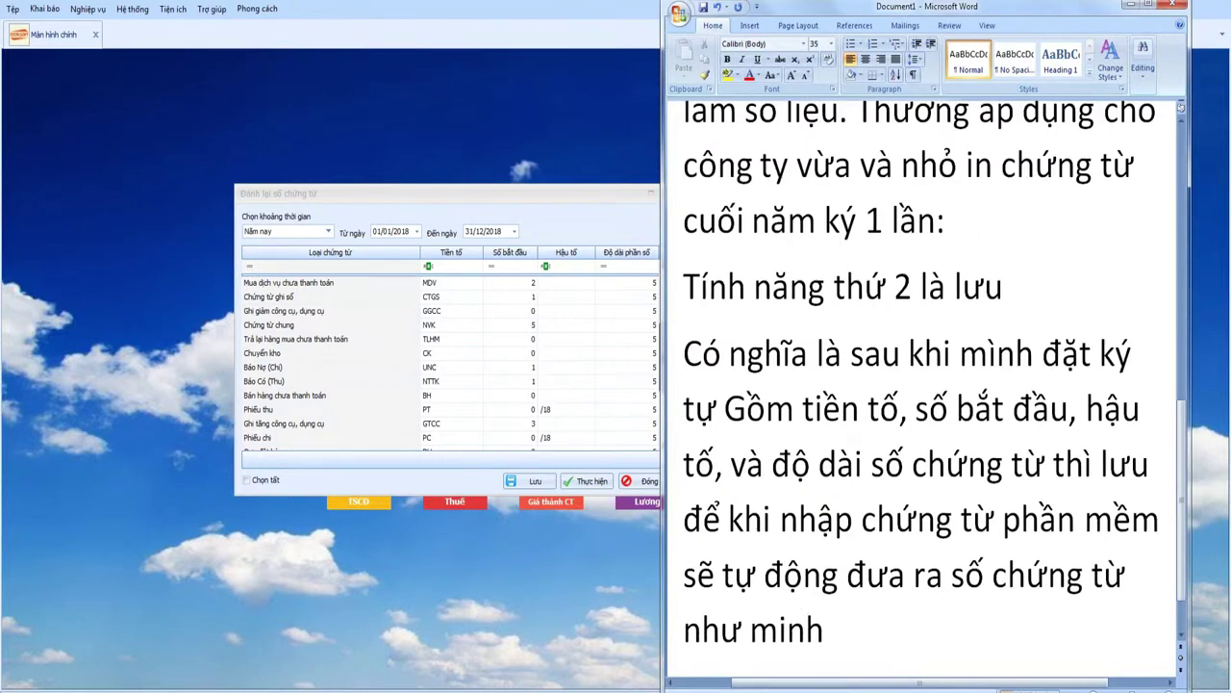
text(uw minhf tuwj ddijnhg)
key(BackSpace)
key(BackSpace)
key(BackSpace)
key(BackSpace)
key(BackSpace)
key(BackSpace)
text(ddinh)
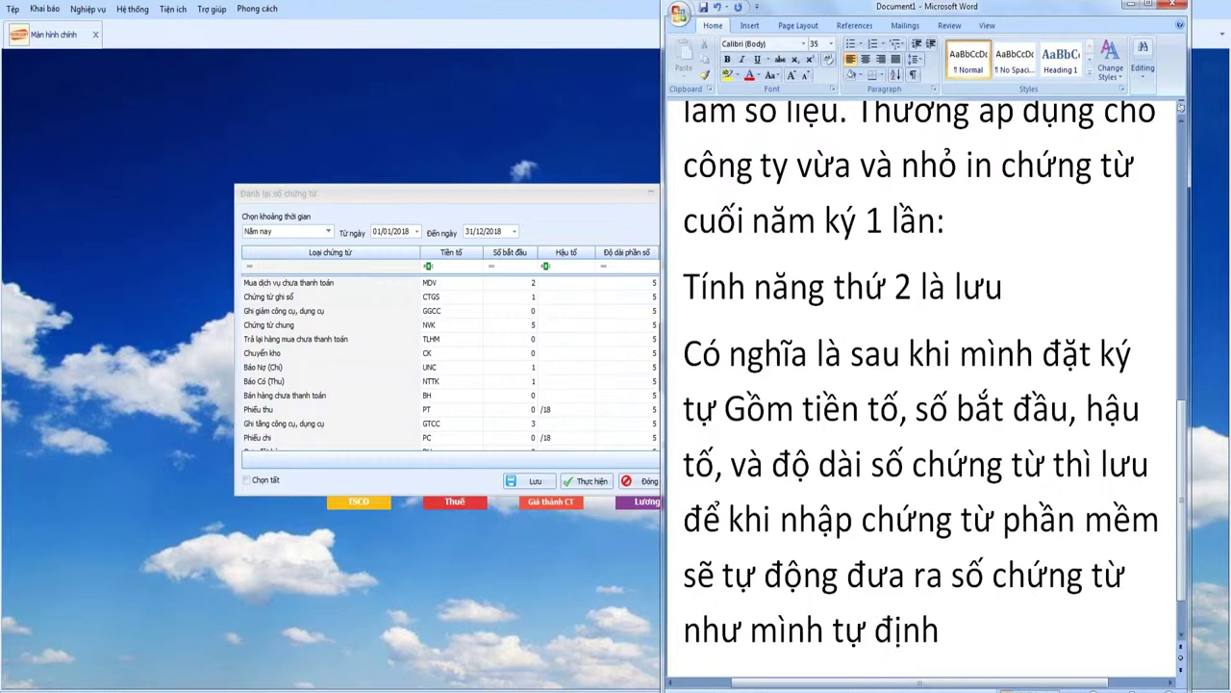
text( dajn)
text(g)
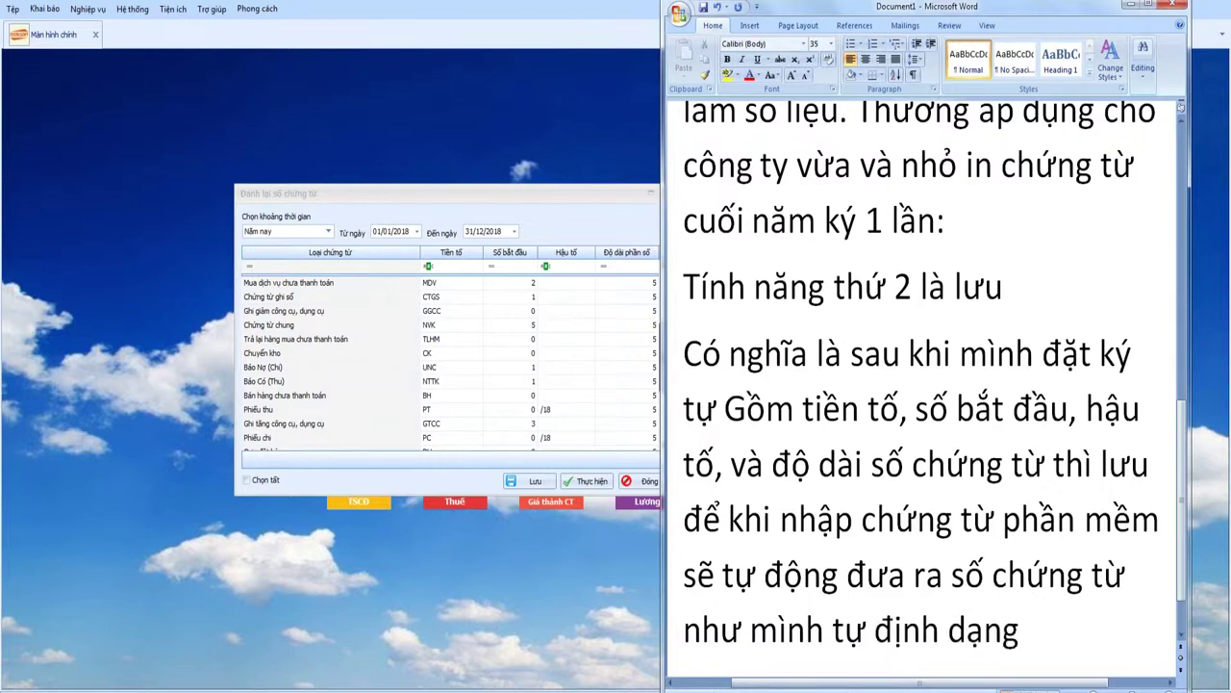
text(.)
key(Return)
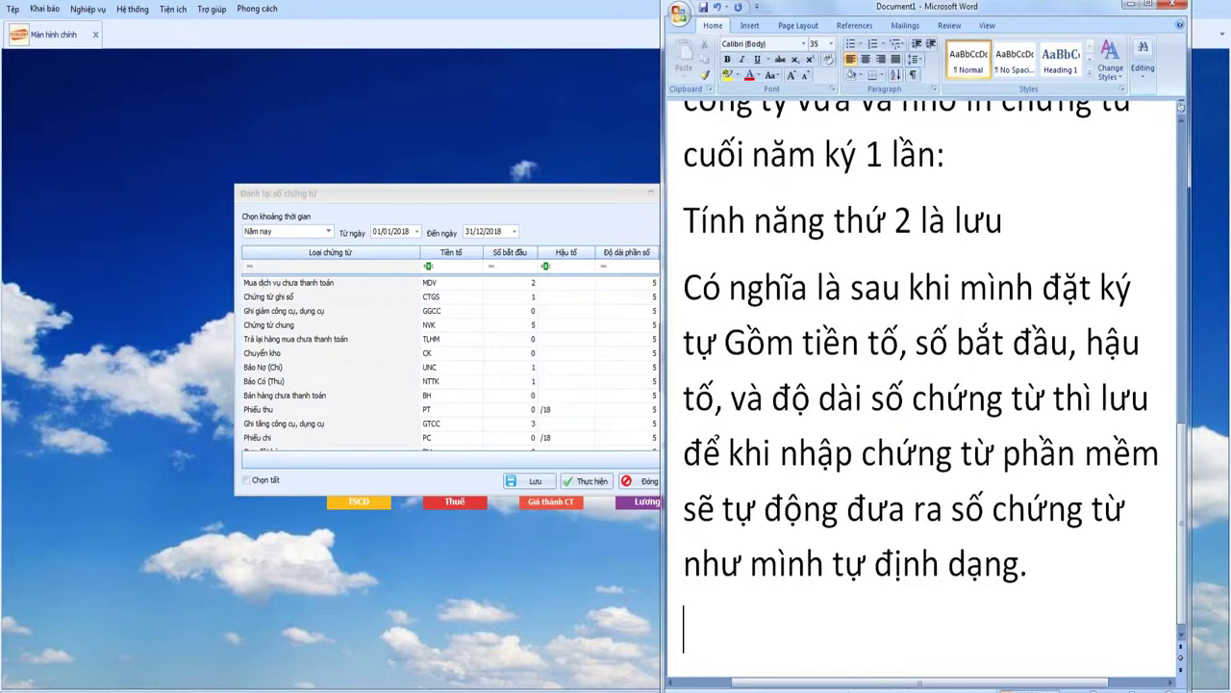
In the accounting software, close the Đánh lại số chứng từ dialog and open Thu tiền in the Tiền mặt module.
click(462, 187)
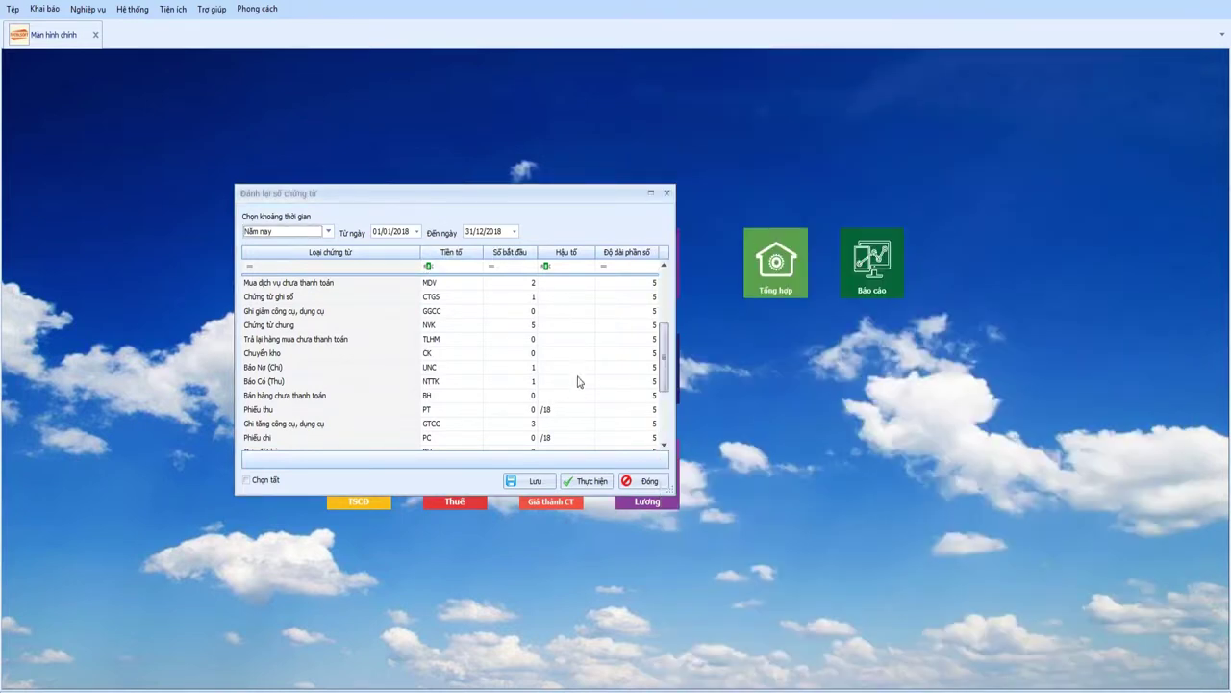
click(650, 483)
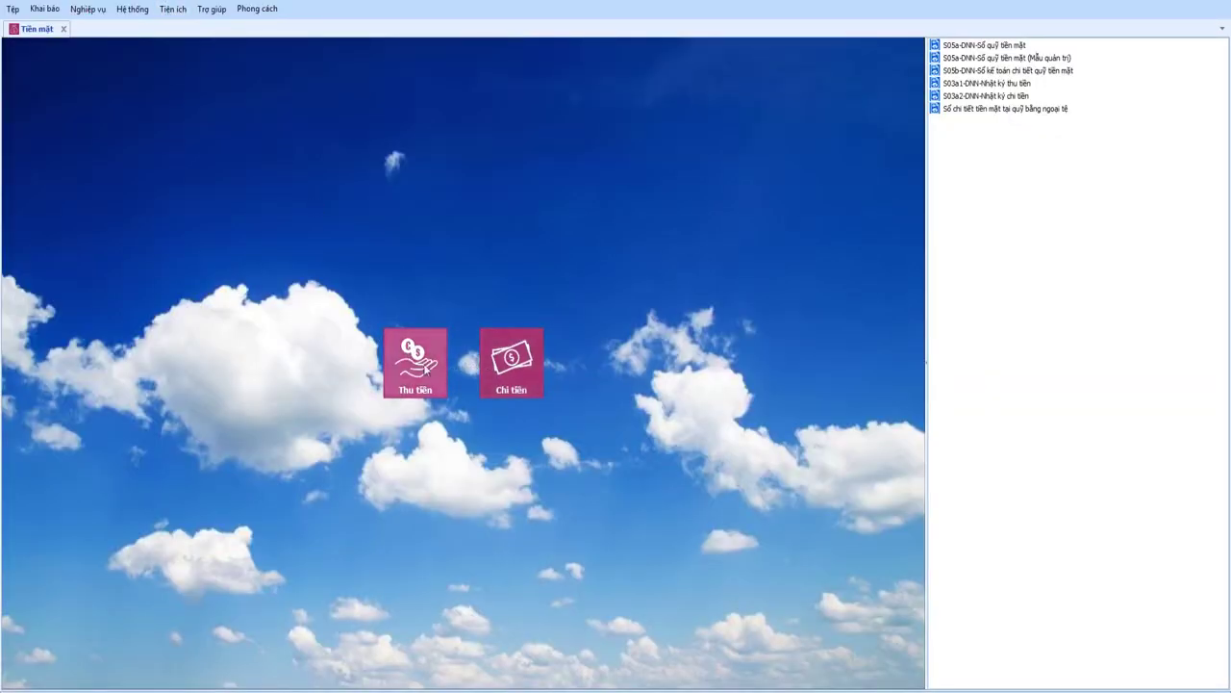
click(424, 369)
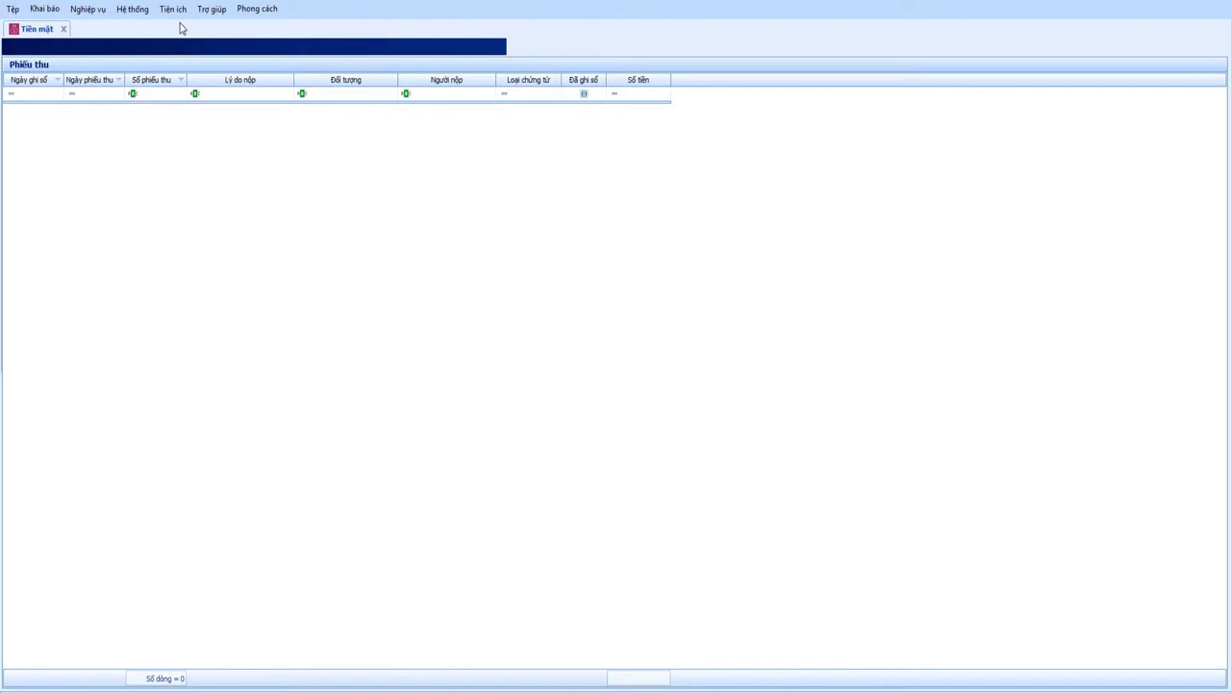
Load the vouchers into the Phiếu thu list and open the receipt with the reason "Đặt cọc tiền hàng".
click(173, 9)
click(206, 27)
double_click(617, 340)
click(627, 389)
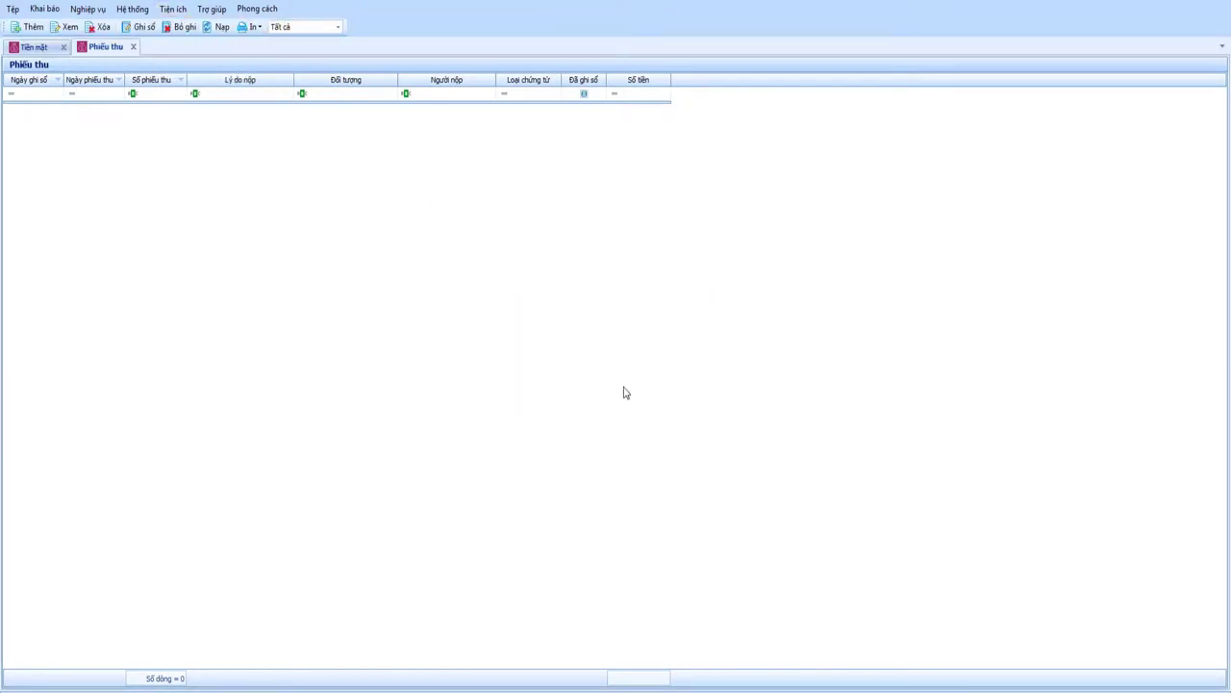
click(215, 27)
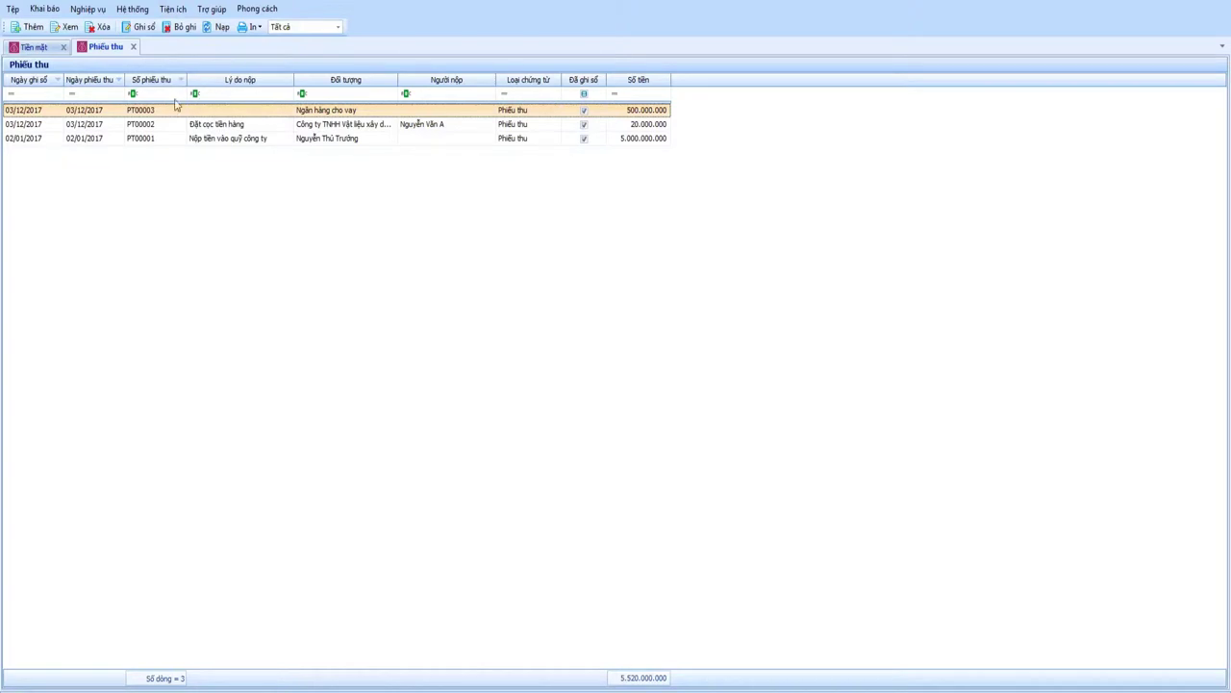
double_click(149, 128)
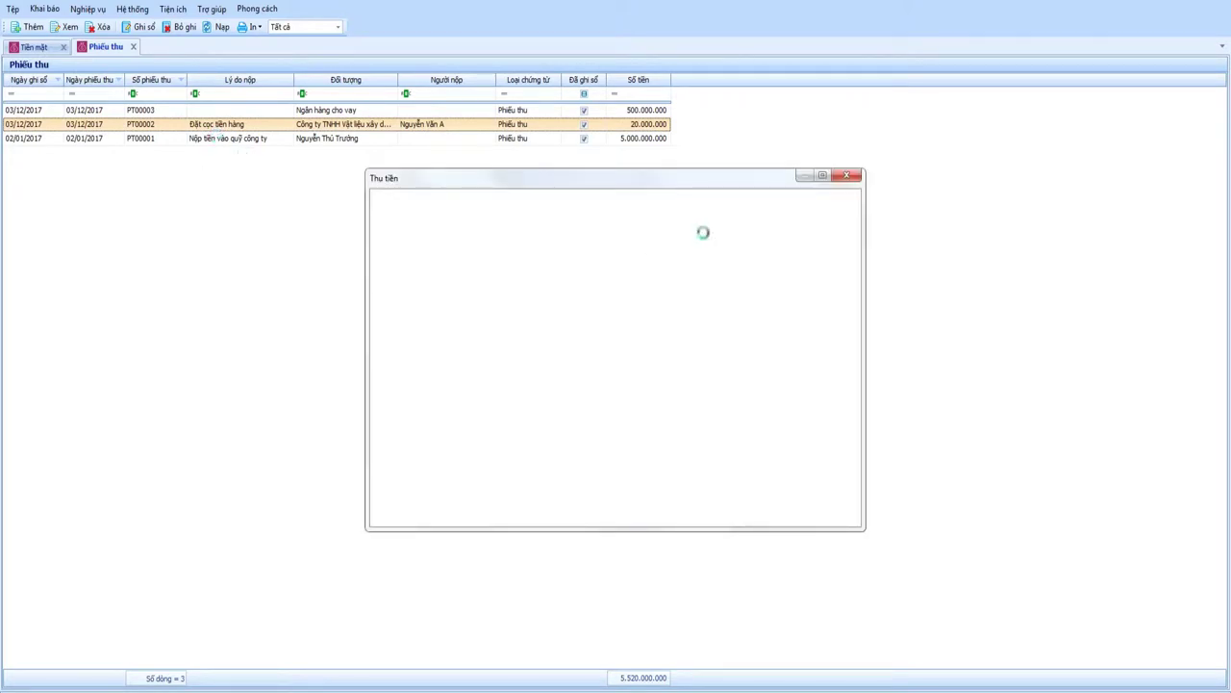
Close the open receipt, change the number of the receipt with reason "Nộp tiền vào quỹ công ty" to PT00005, save it and close it.
click(823, 198)
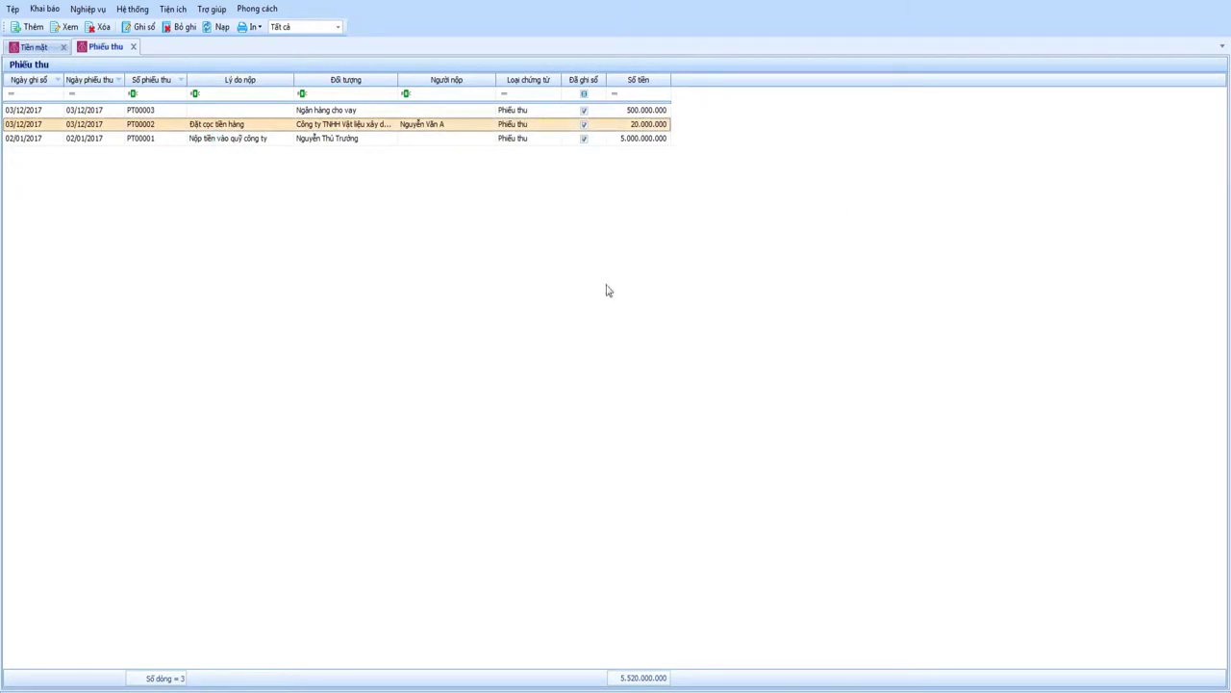
double_click(200, 141)
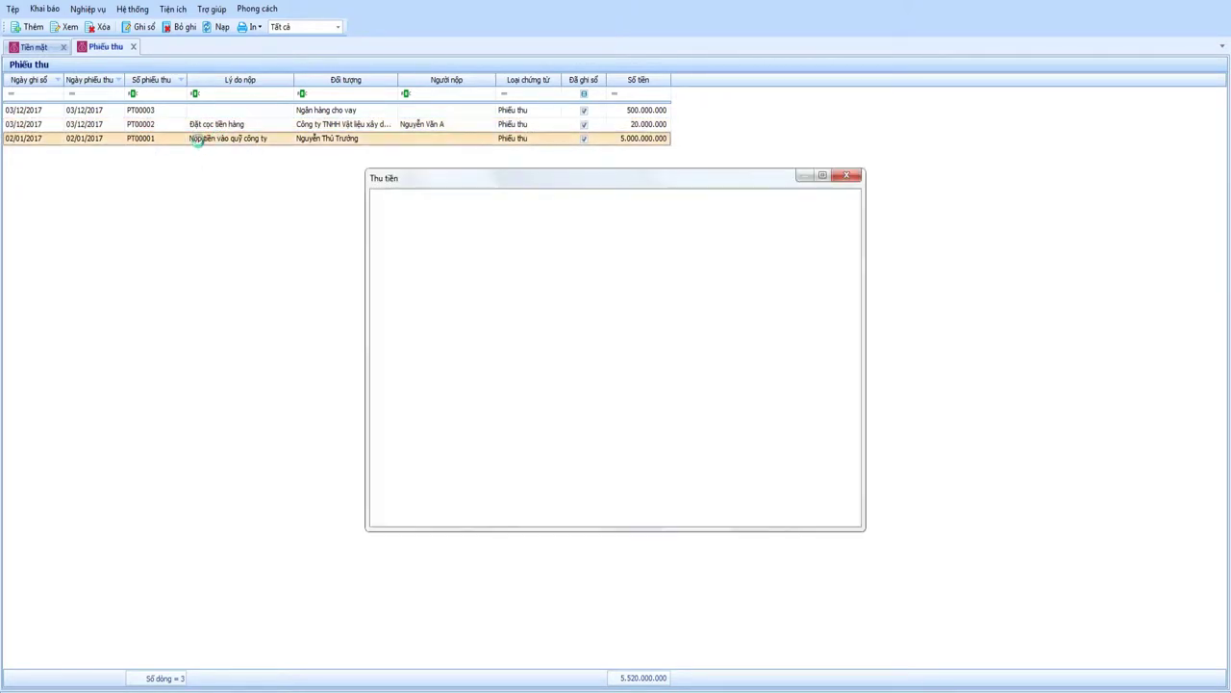
click(650, 197)
click(493, 198)
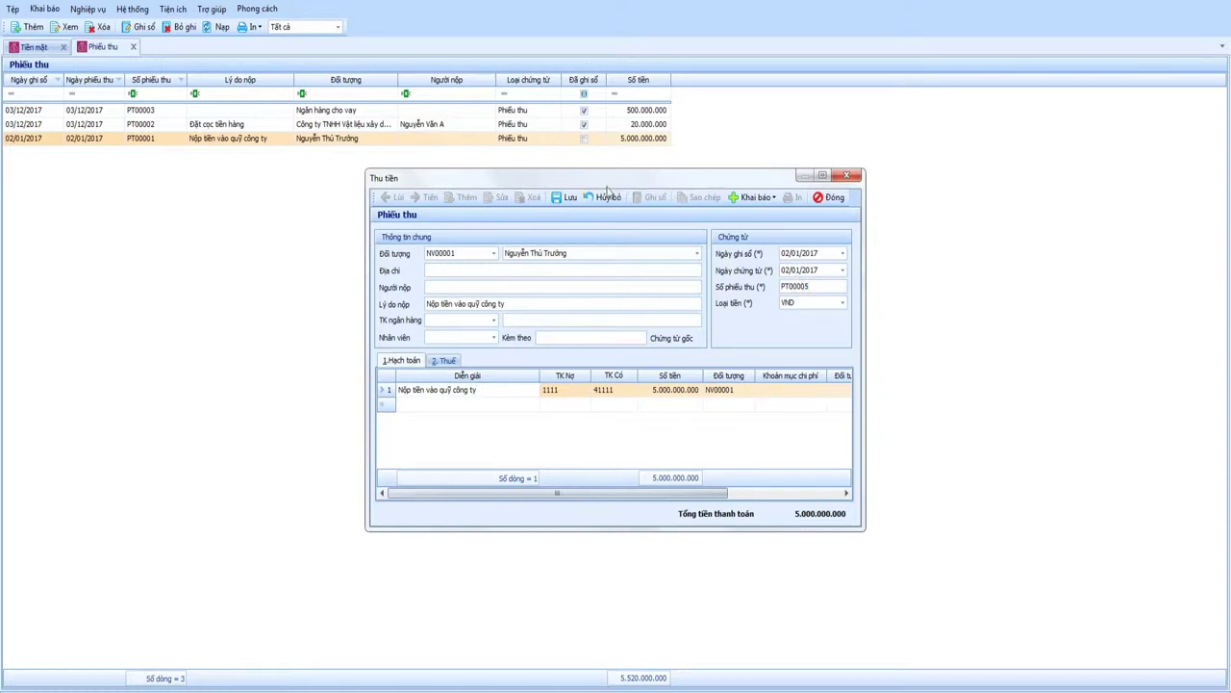
click(830, 199)
key(Up)
key(Up)
key(Down)
key(Down)
Switch to Word, write the line "Đầu tiên là cách đánh số chứng từ tự động:" and start a new paragraph.
key(alt+Tab)
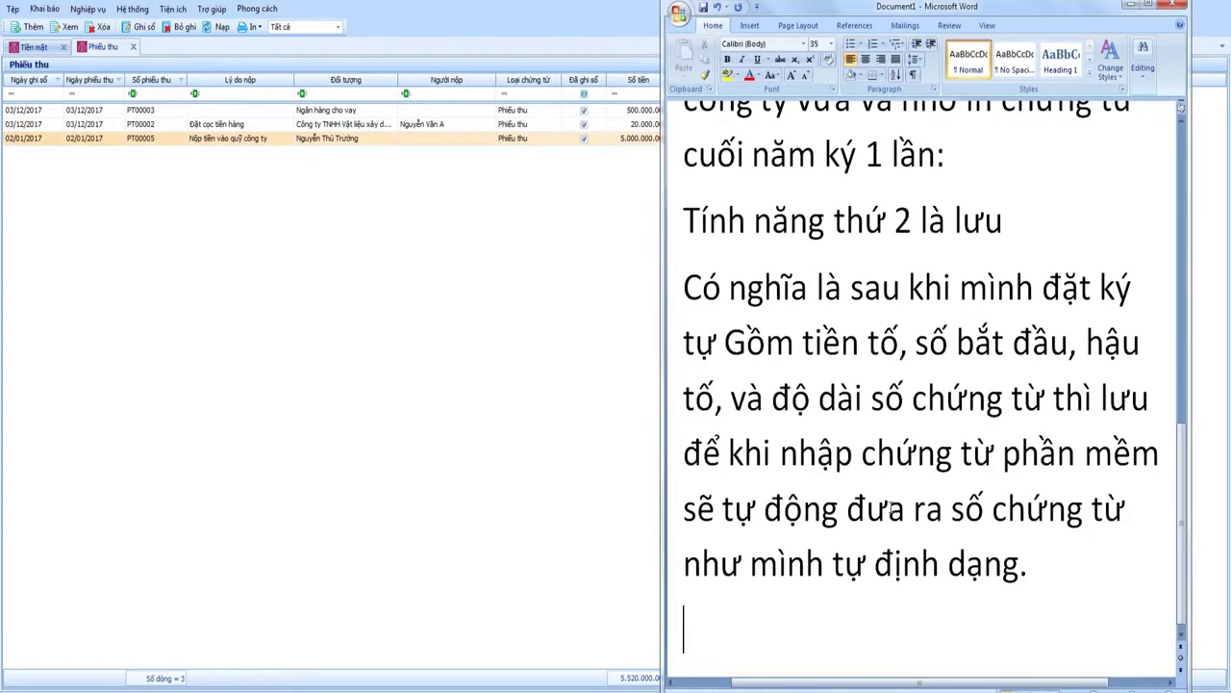
text(Hwon)
key(BackSpace)
key(BackSpace)
key(BackSpace)
key(BackSpace)
text(Đâu)
text( t)
text(iên là cac)
text(hs)
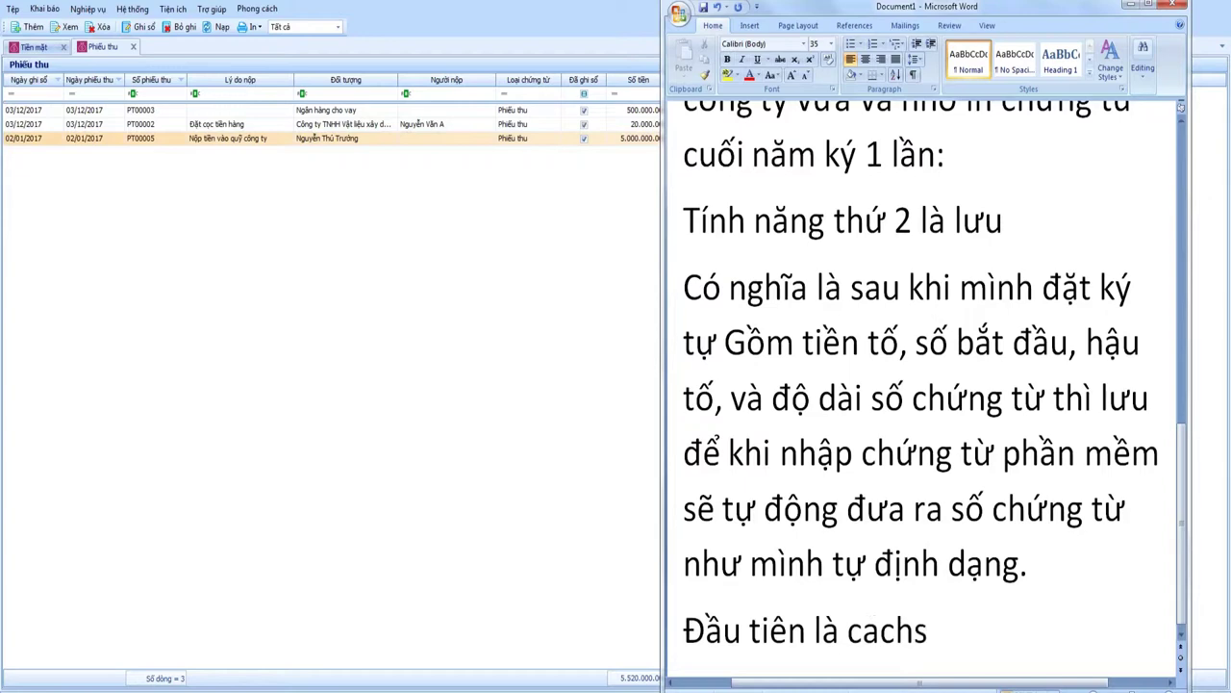
text( ddanhs soos chuwsng tuw)
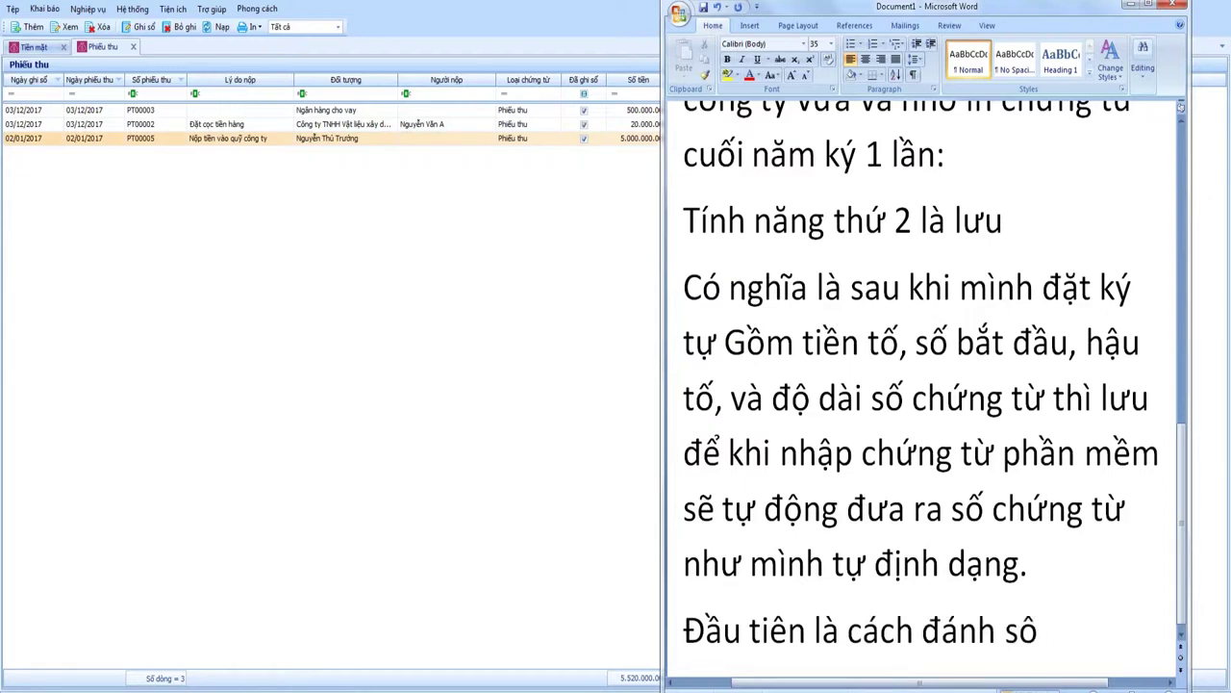
text(f tuwj ddoongj)
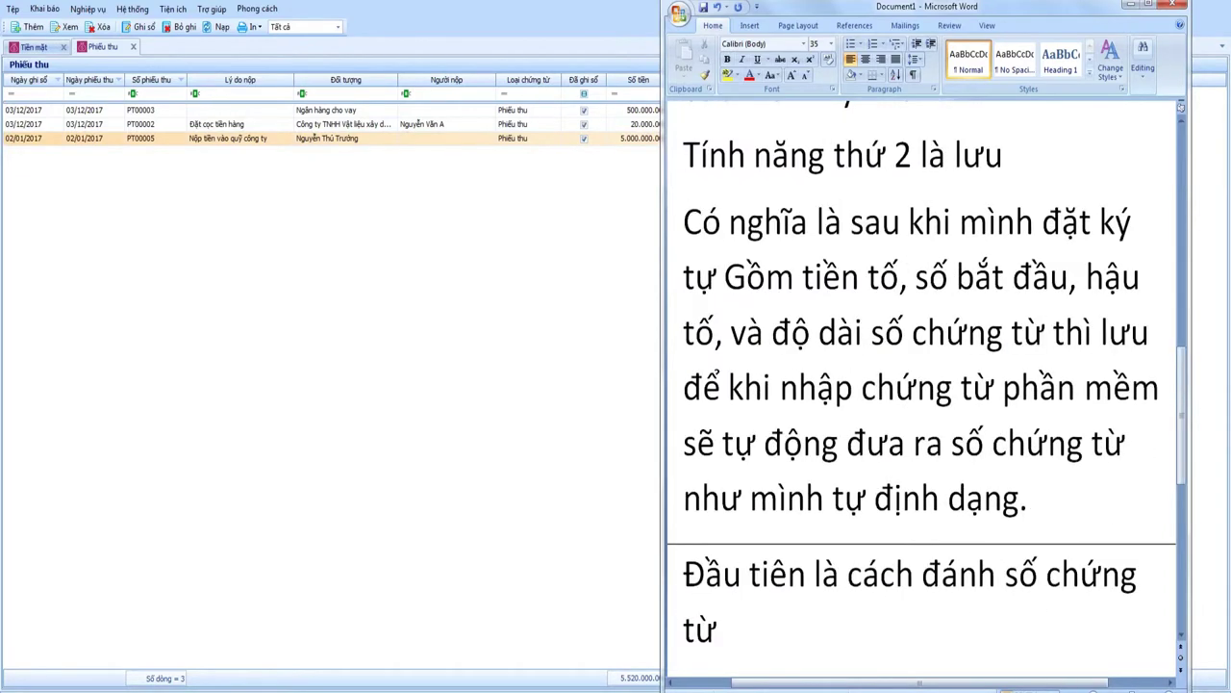
text(:)
key(Return)
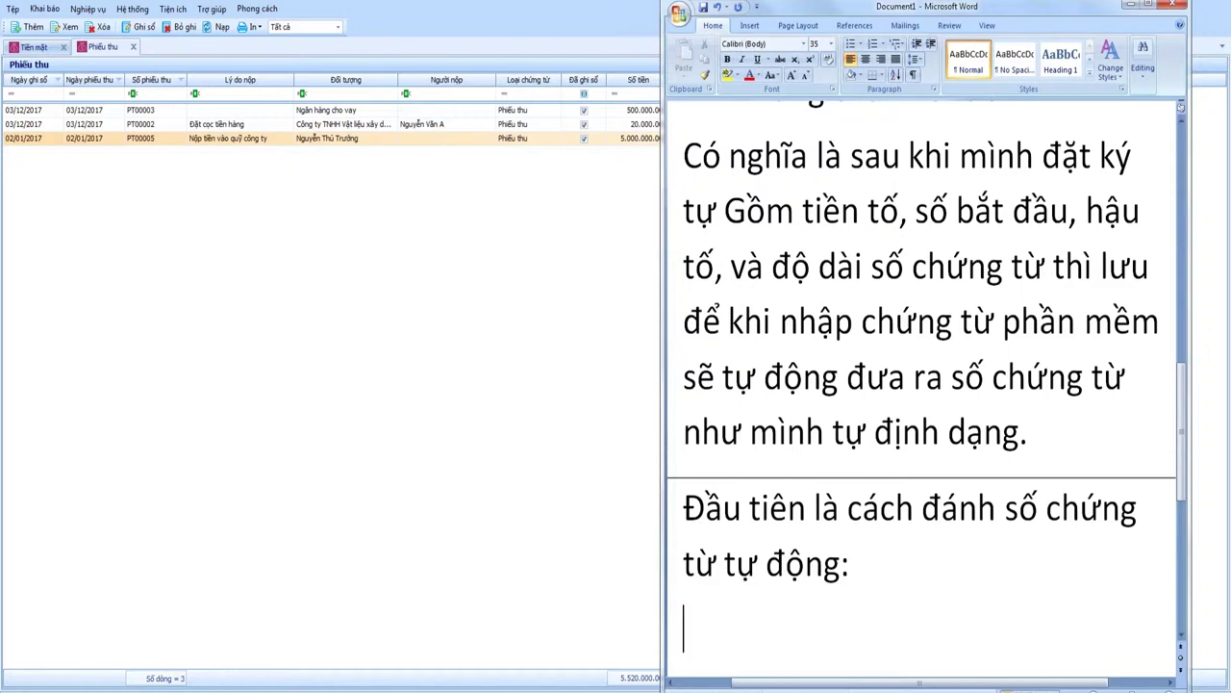
Write the sentence opening "Các bạn nhìn thấy trên màn hình số chứng từ không theo thứ tự".
text(Các bạn n)
text(hìn thấy trê)
text(n màn hi)
text(nh số chứng )
text(từ)
text( khô)
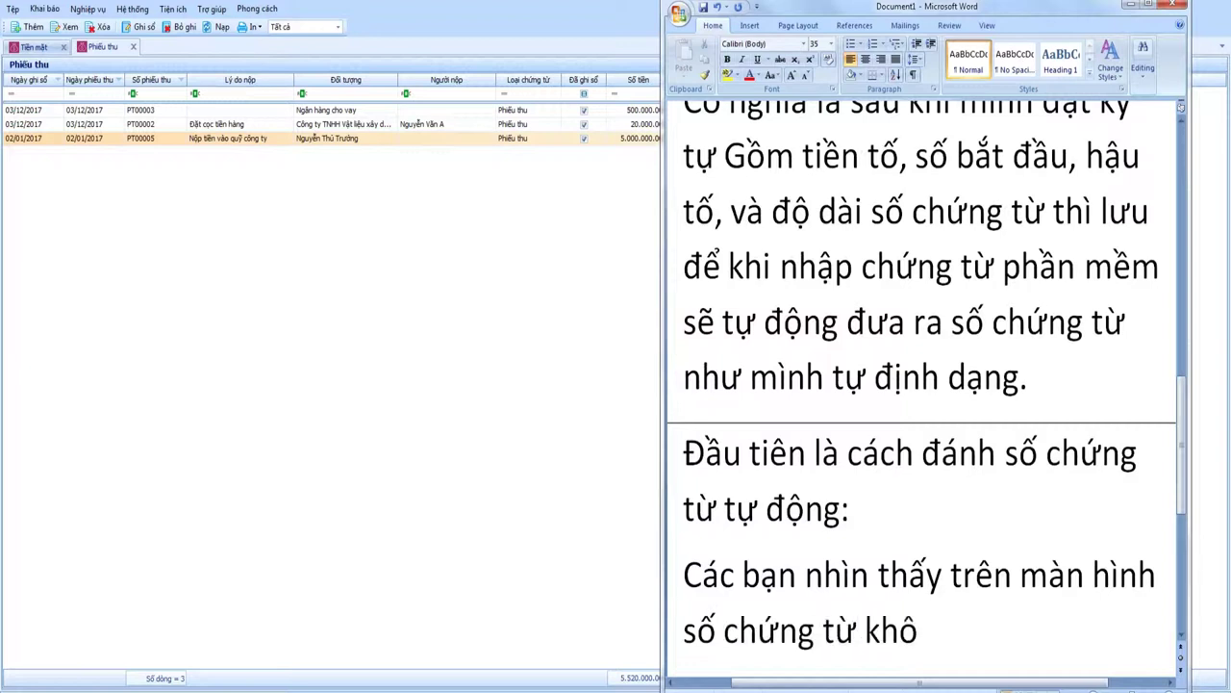
text(ng theo thứ tư)
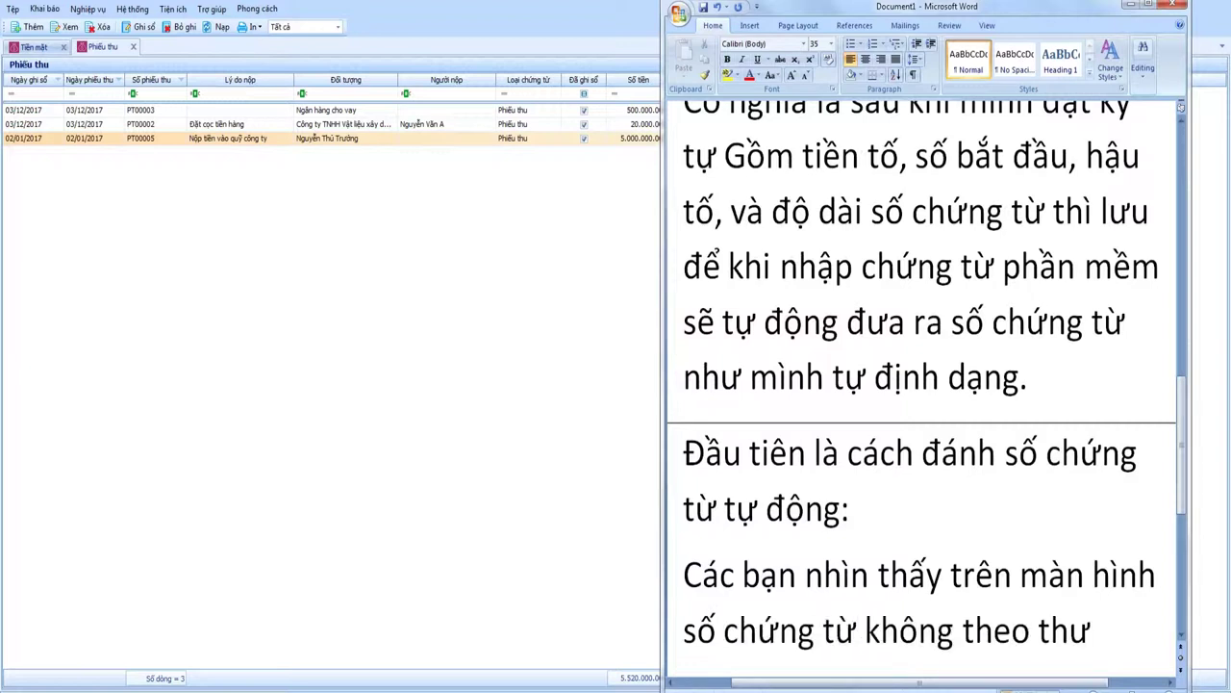
Finish the sentence with "của phiếu thu:" and start a new paragraph below it.
text( của phiếu chi)
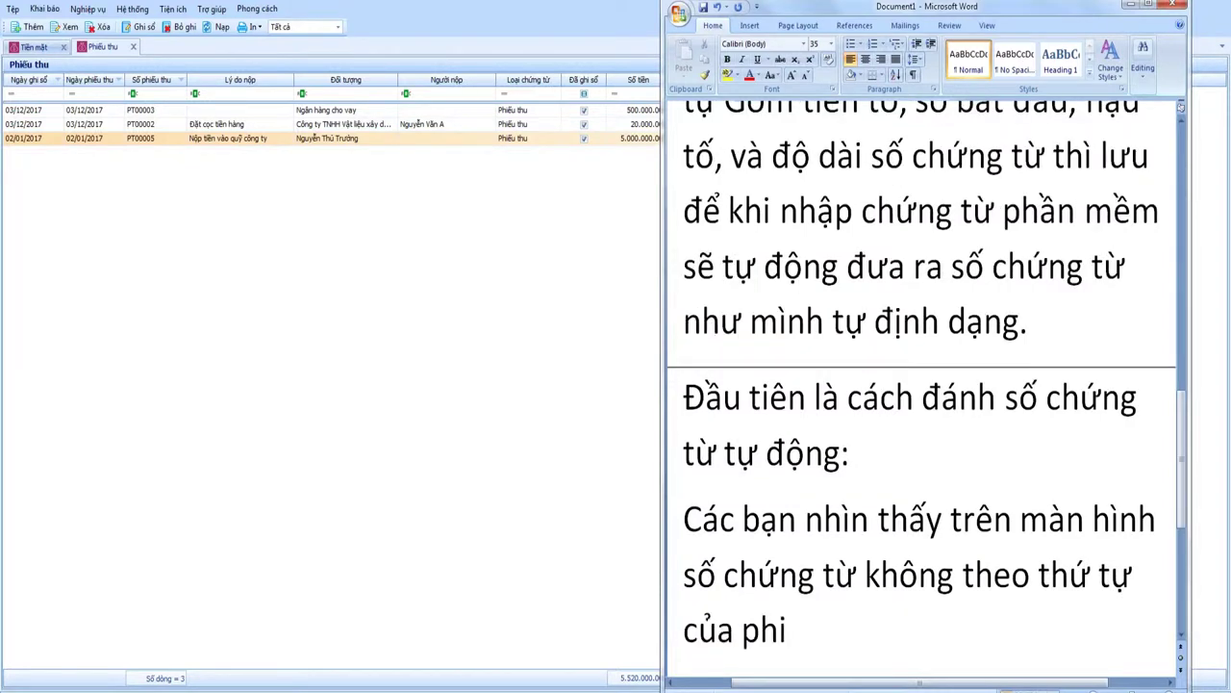
key(BackSpace)
text(t)
key(BackSpace)
key(BackSpace)
text(thu)
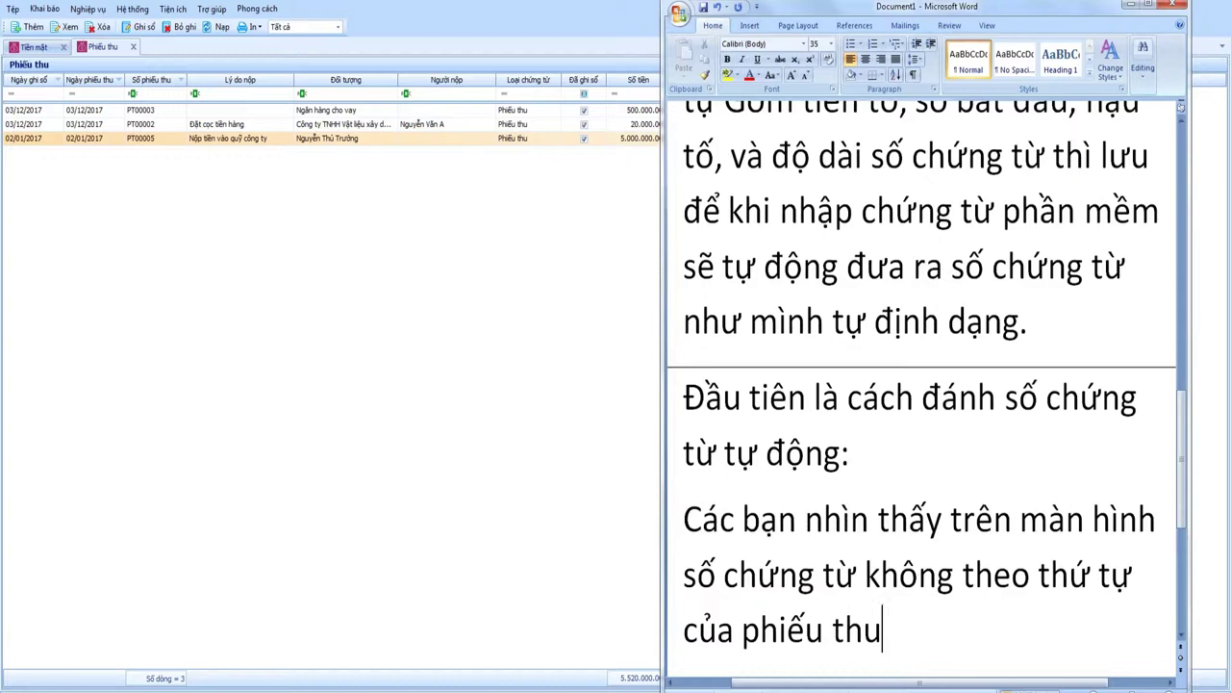
text(:)
key(Return)
Add the line "chúng ta thực hiện như sau:" and start a new paragraph.
text(chúng tư)
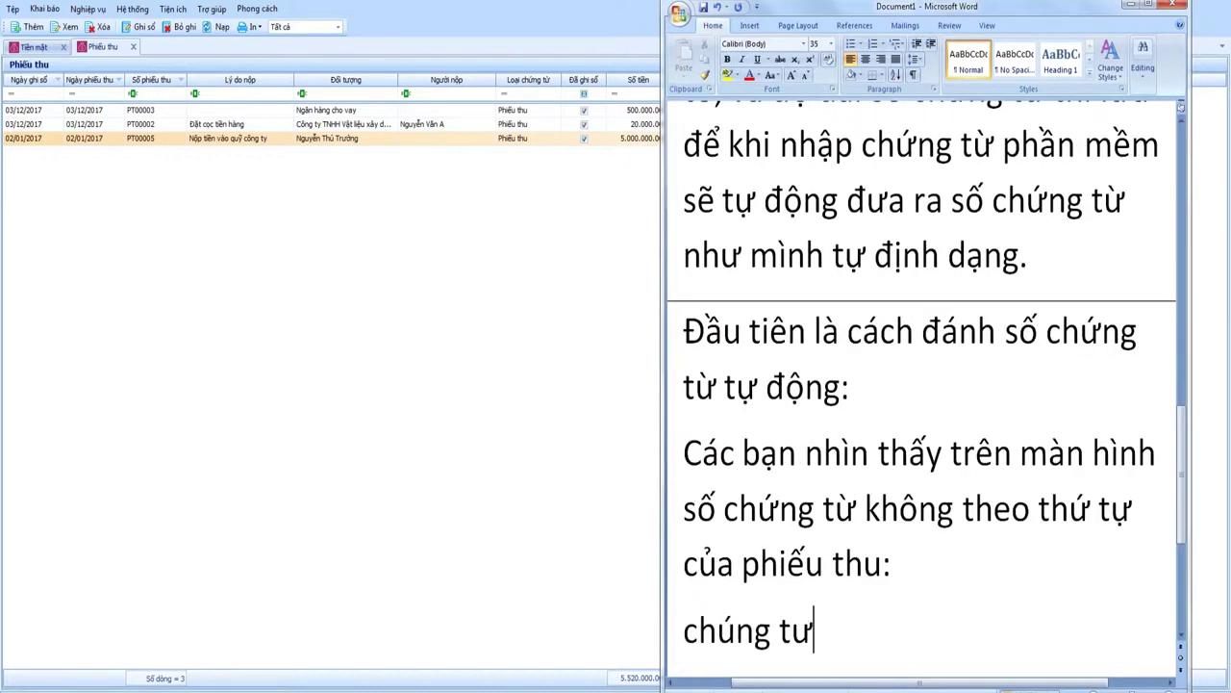
key(BackSpace)
text(a tư)
key(BackSpace)
text(hực hiện)
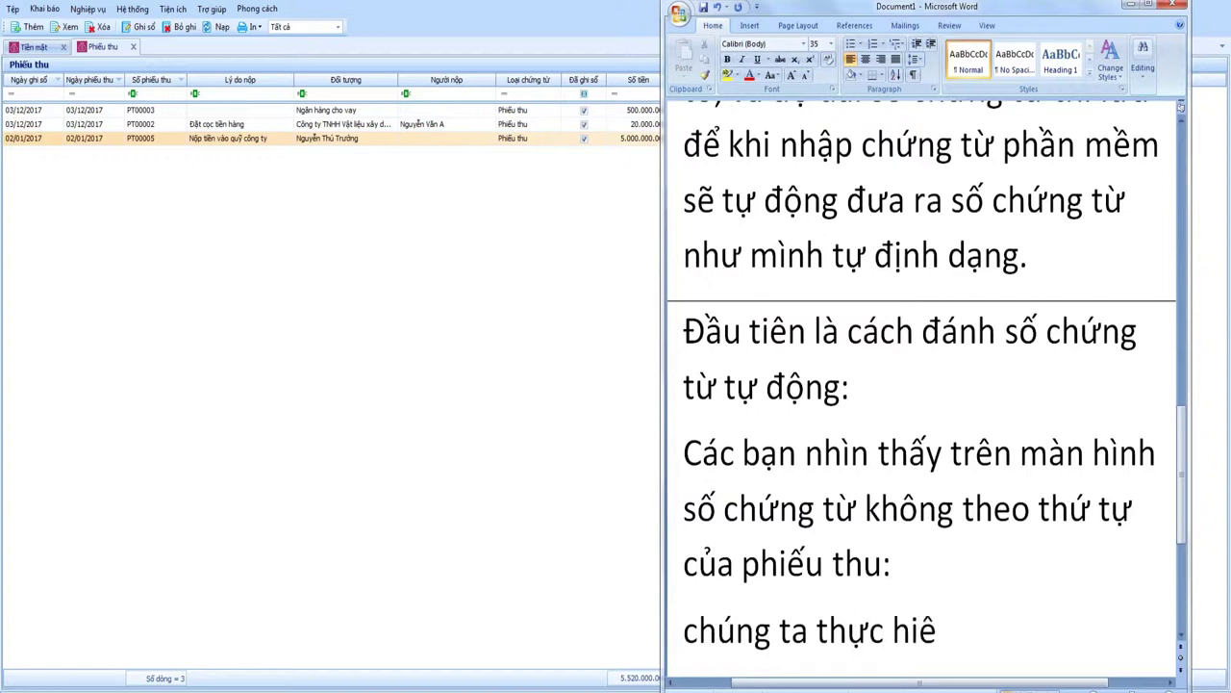
text( như sau)
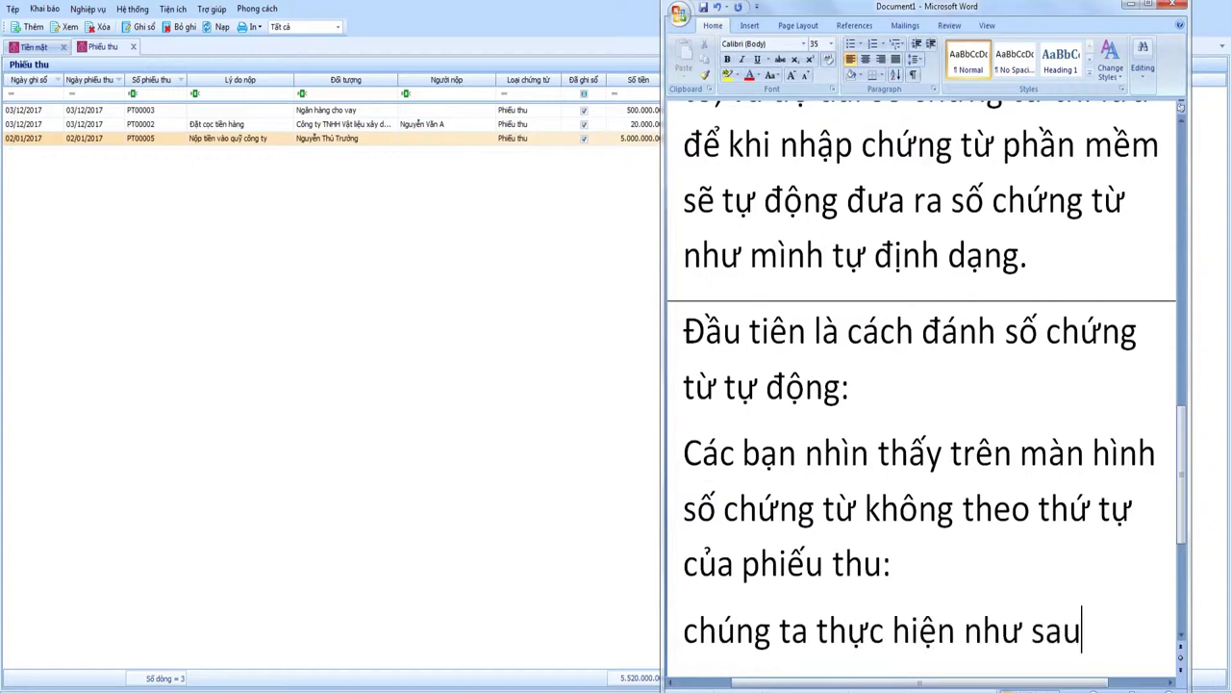
text(:)
key(Return)
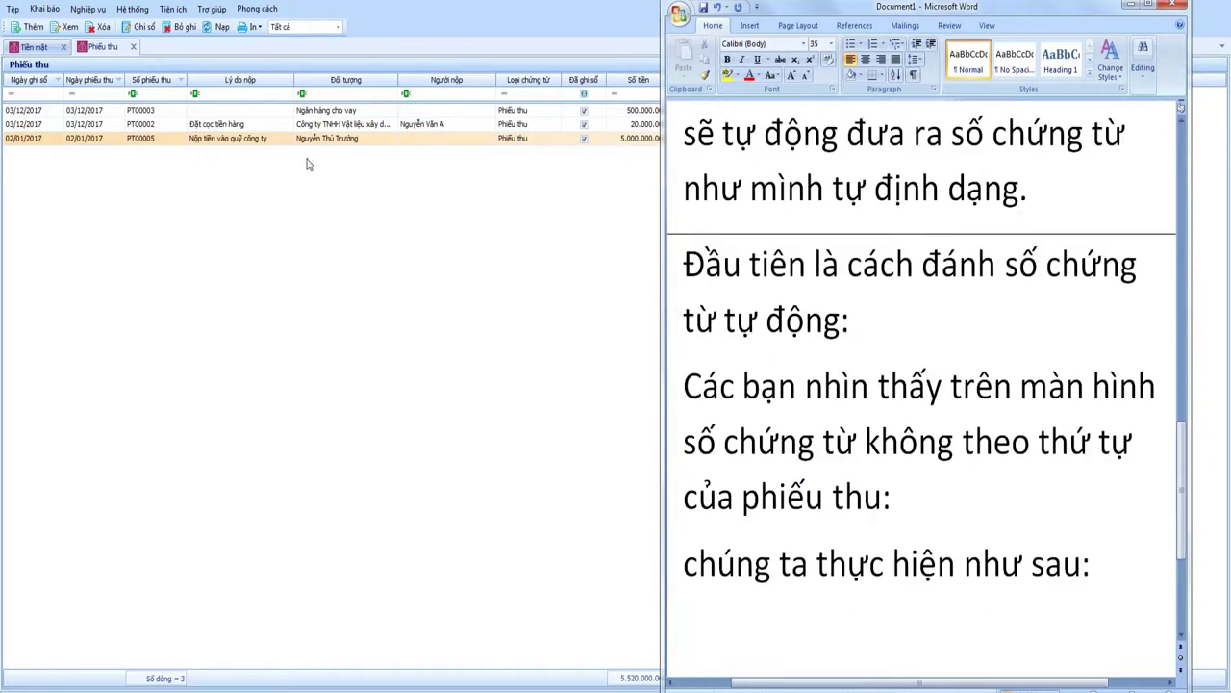
In the accounting software, open Đánh lại số chứng từ, point out its date range and select the Hậu tố value of Phiếu thu.
click(256, 143)
click(161, 9)
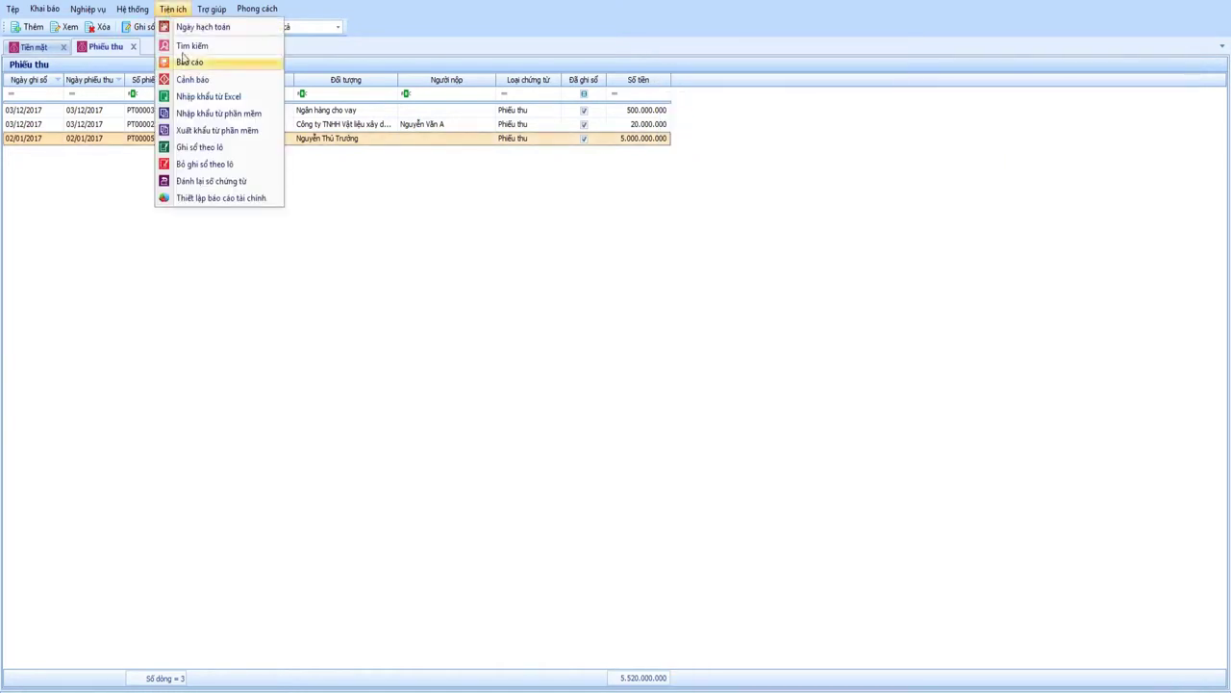
click(208, 198)
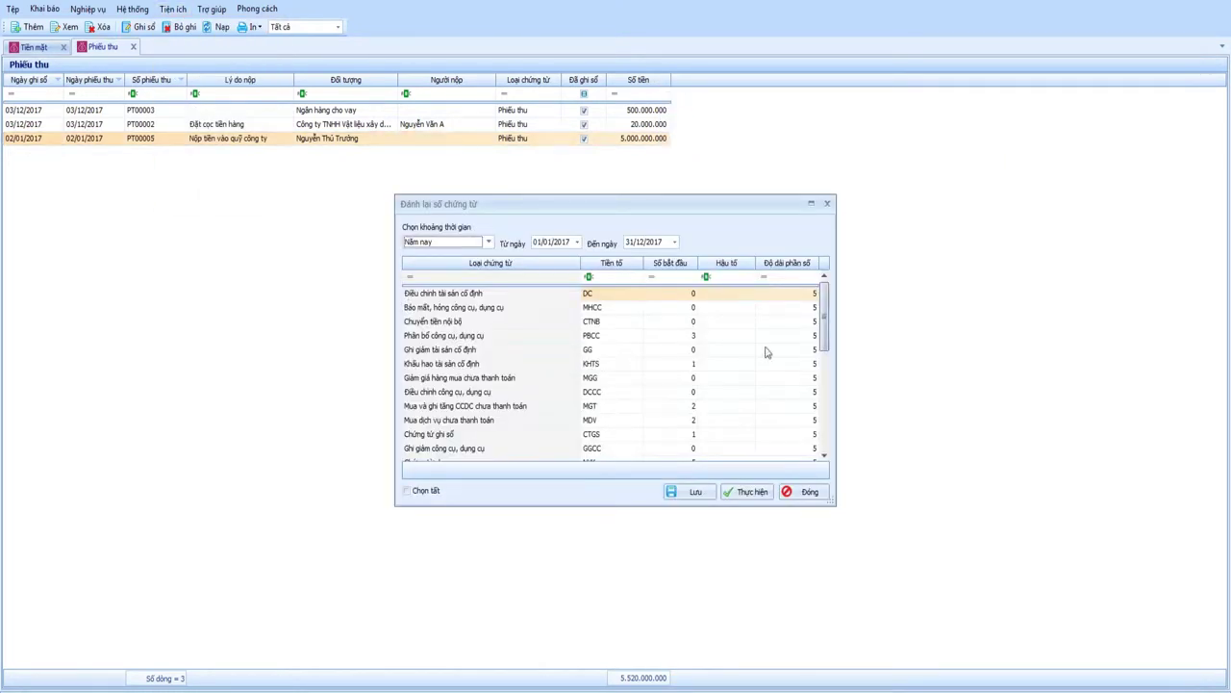
click(554, 241)
double_click(541, 244)
double_click(664, 242)
drag(825, 351, 831, 425)
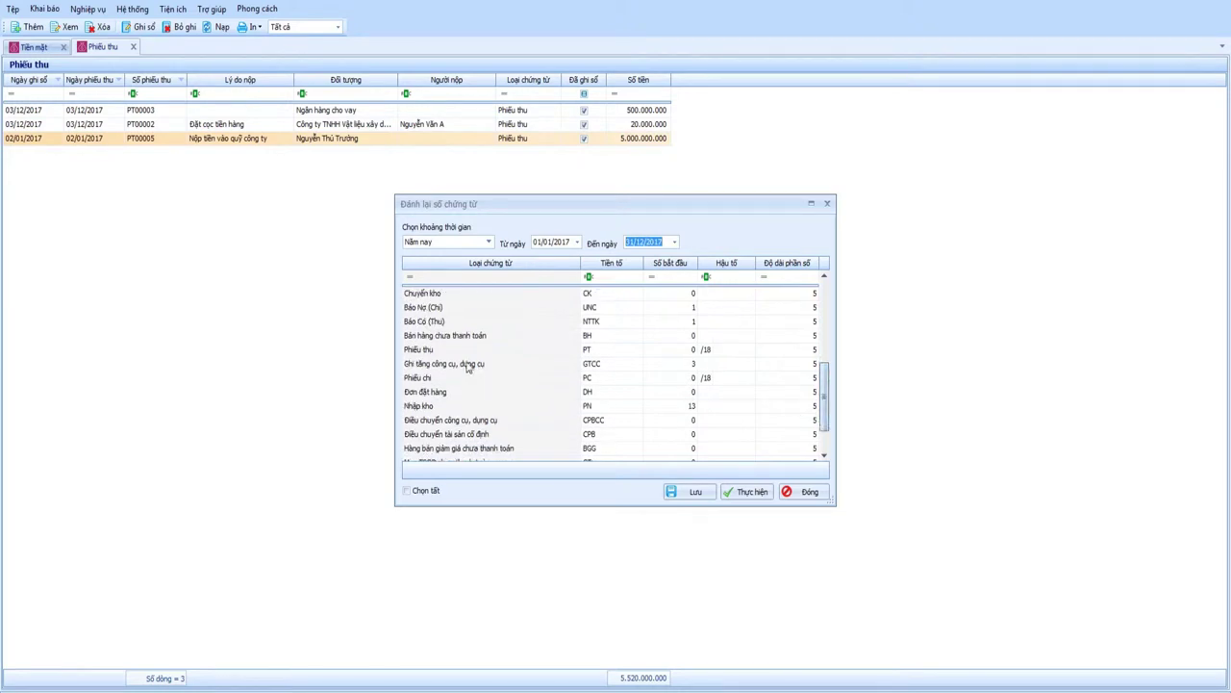
click(453, 350)
click(721, 351)
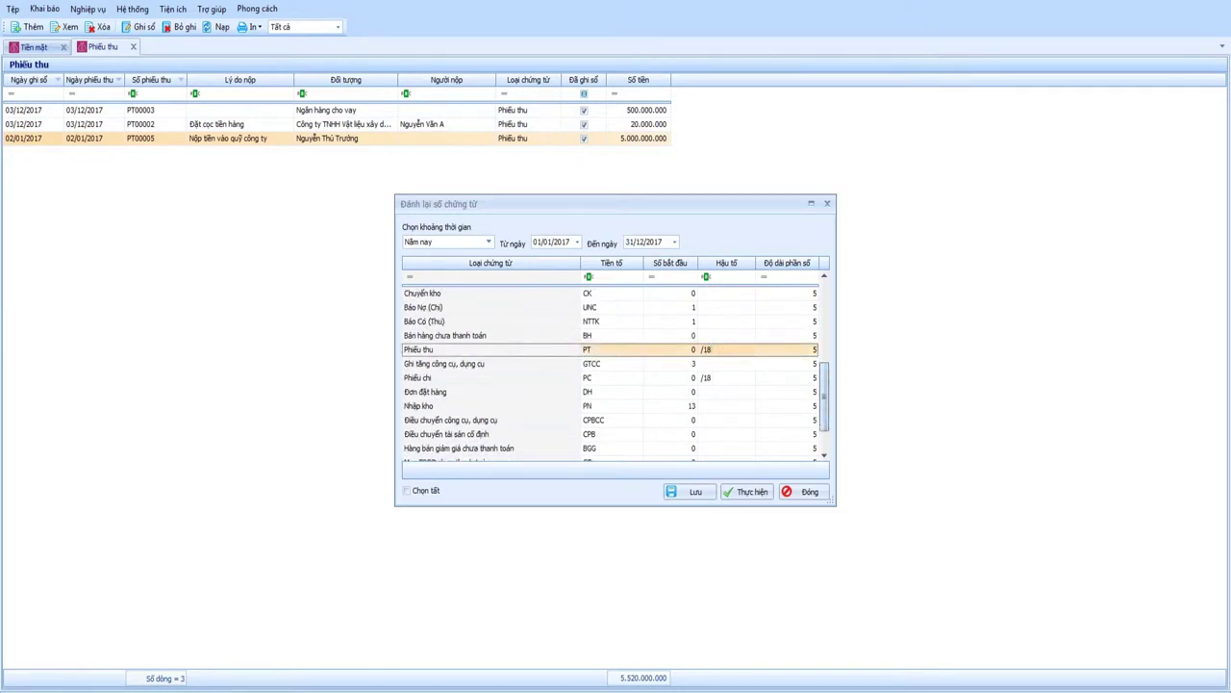
Switch to Word, add the note "Lưu ý từ ngày đến ngày nhé." and start a new paragraph.
key(alt+Tab)
text(KL)
key(BackSpace)
key(BackSpace)
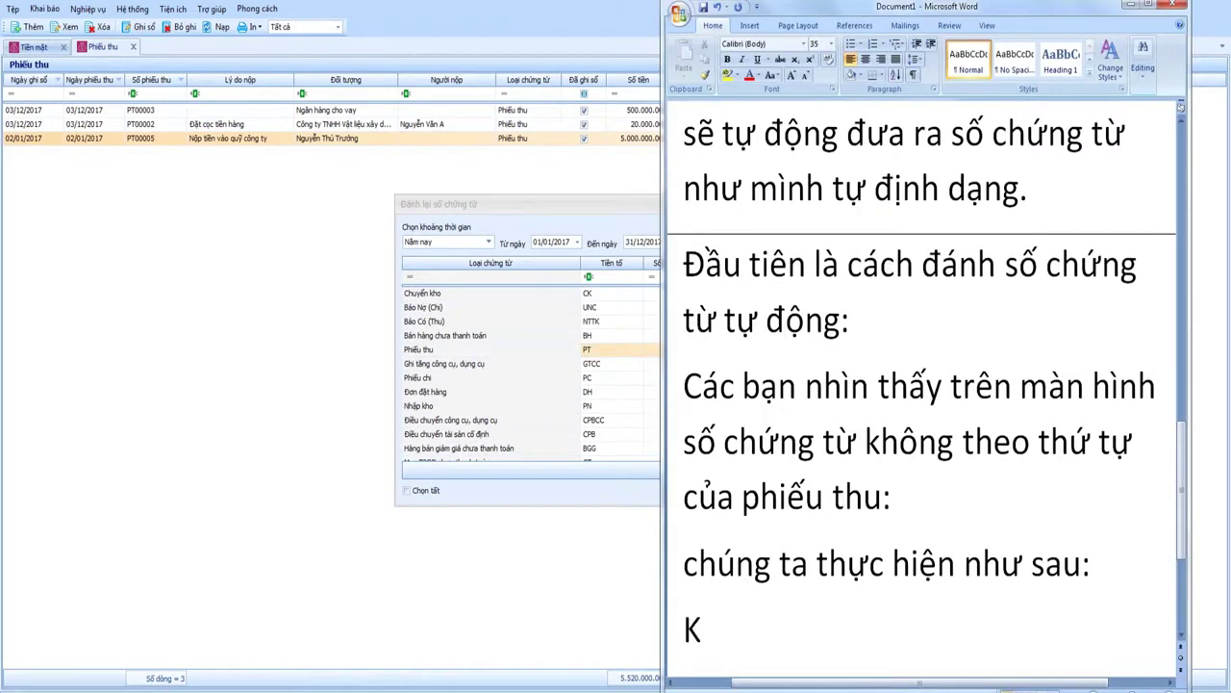
text(Luưu ý ngày)
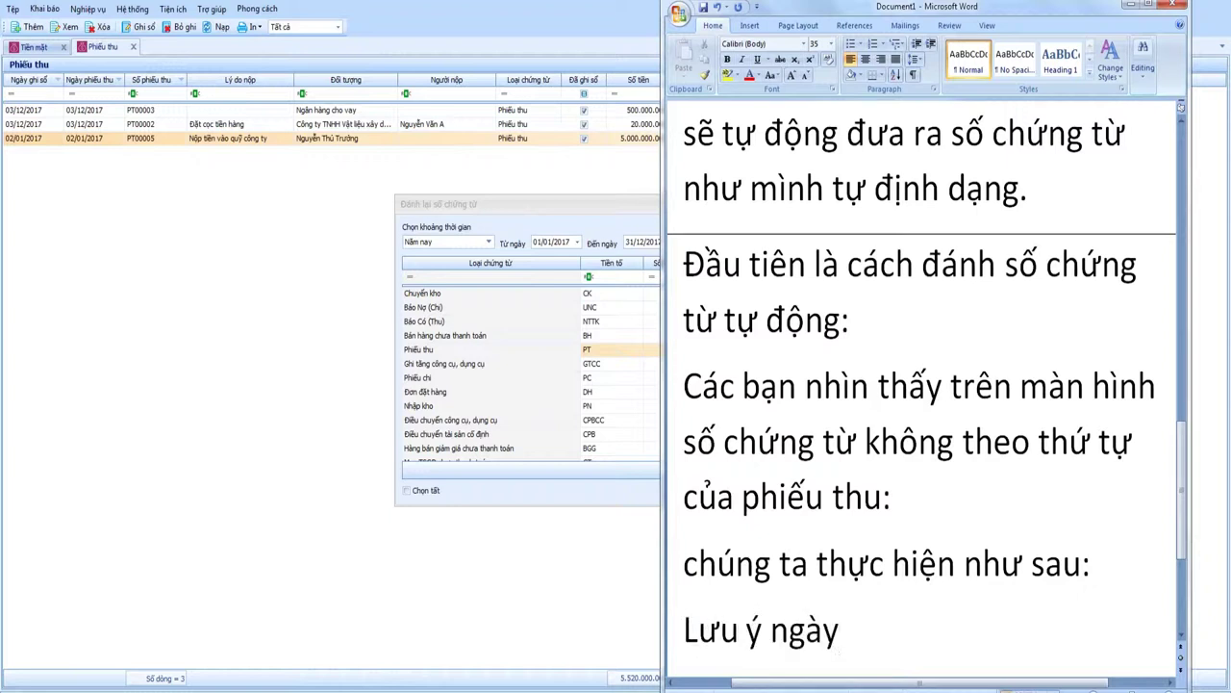
key(BackSpace)
key(BackSpace)
key(BackSpace)
key(BackSpace)
text(từ ng)
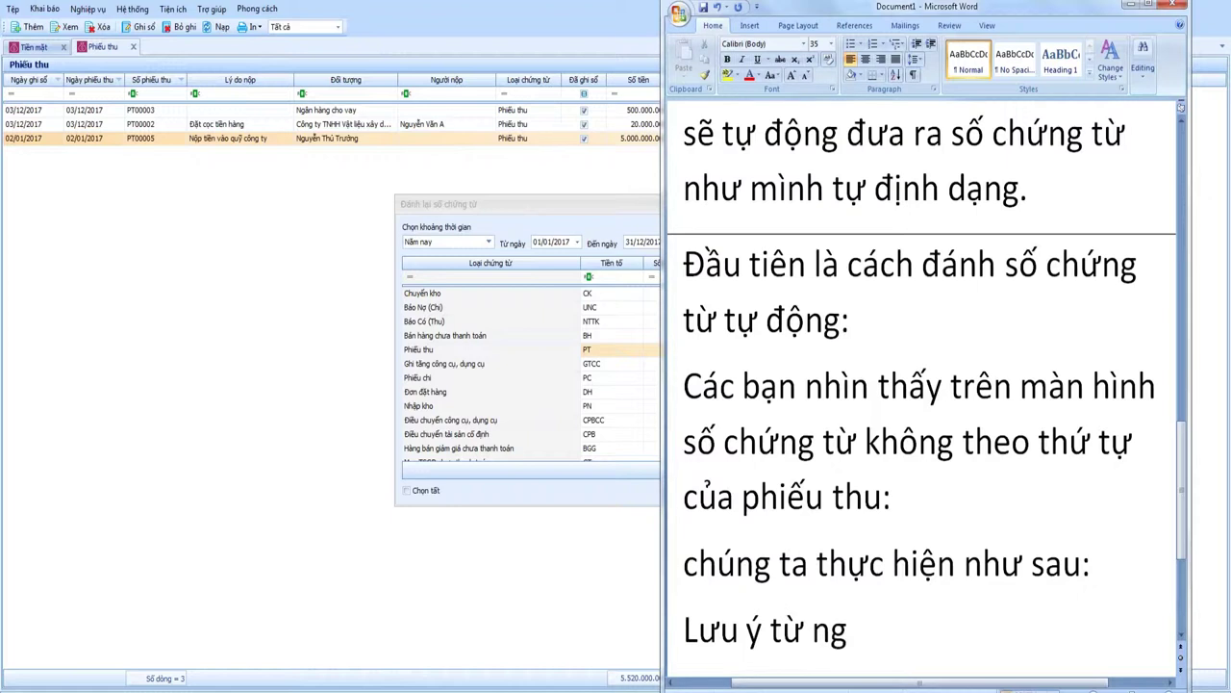
text(ày đến ngày)
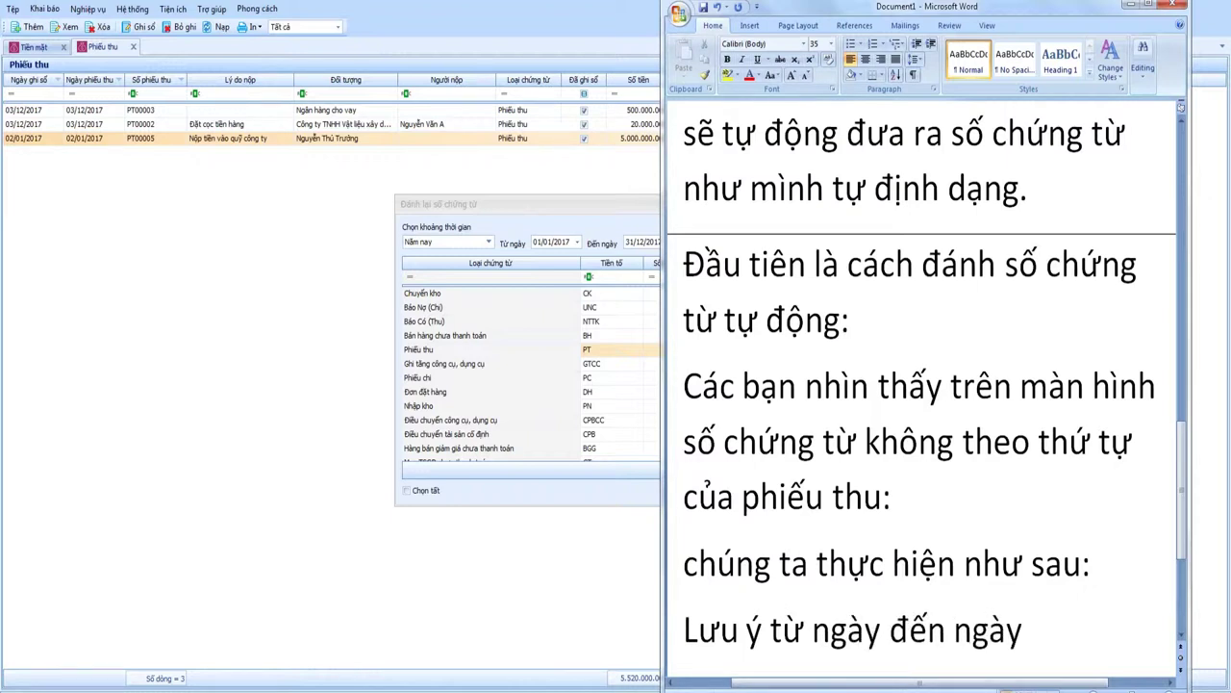
text( nhé.)
key(Return)
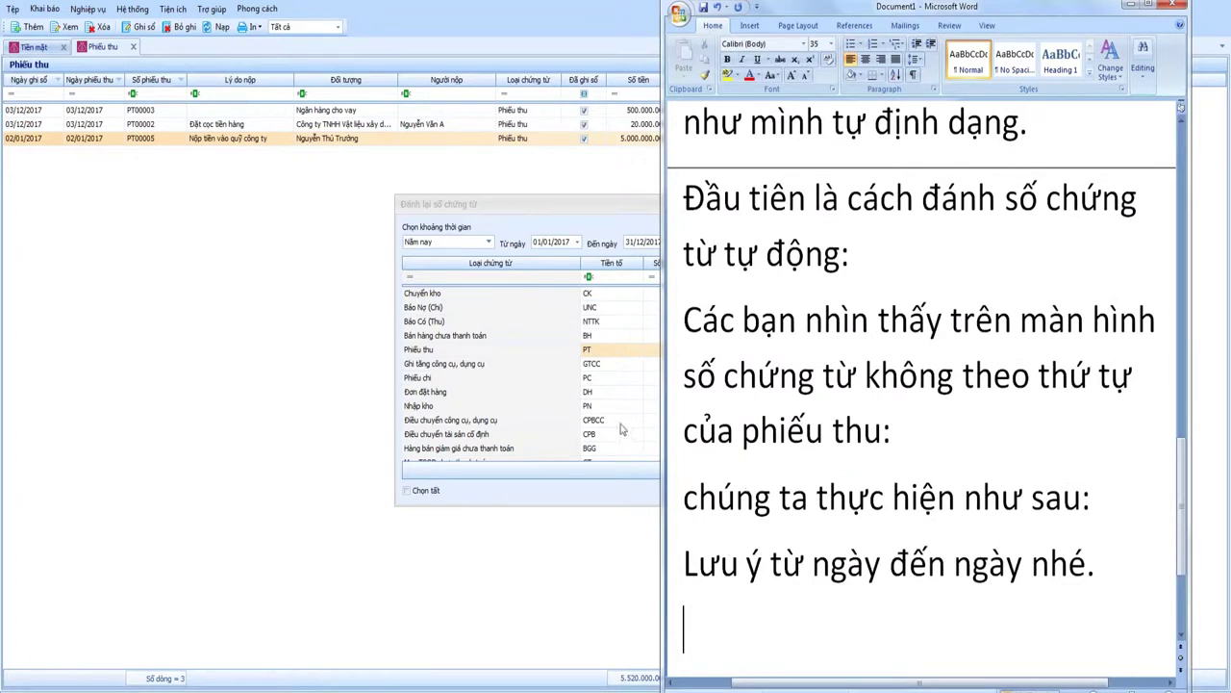
Write "Chúng ta đặt cho ký tự là năm 2017 bằng /17 để đánh cho năm 2017" in the new paragraph.
text(Chu)
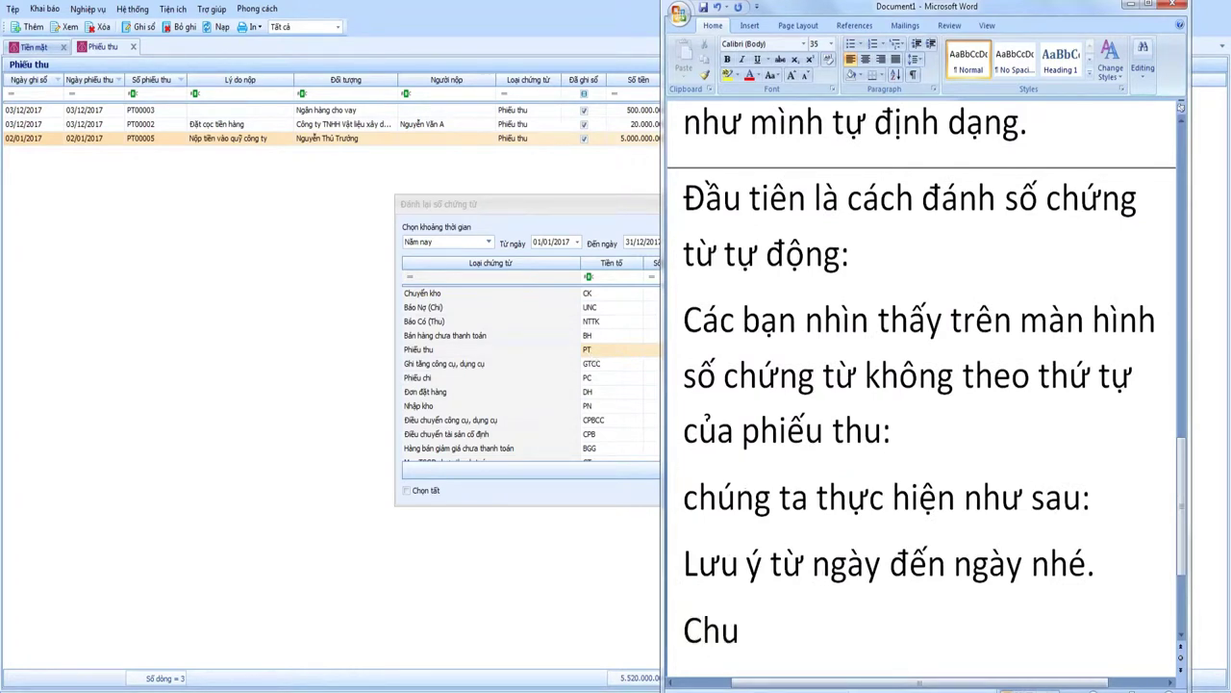
text(ng ta đặt)
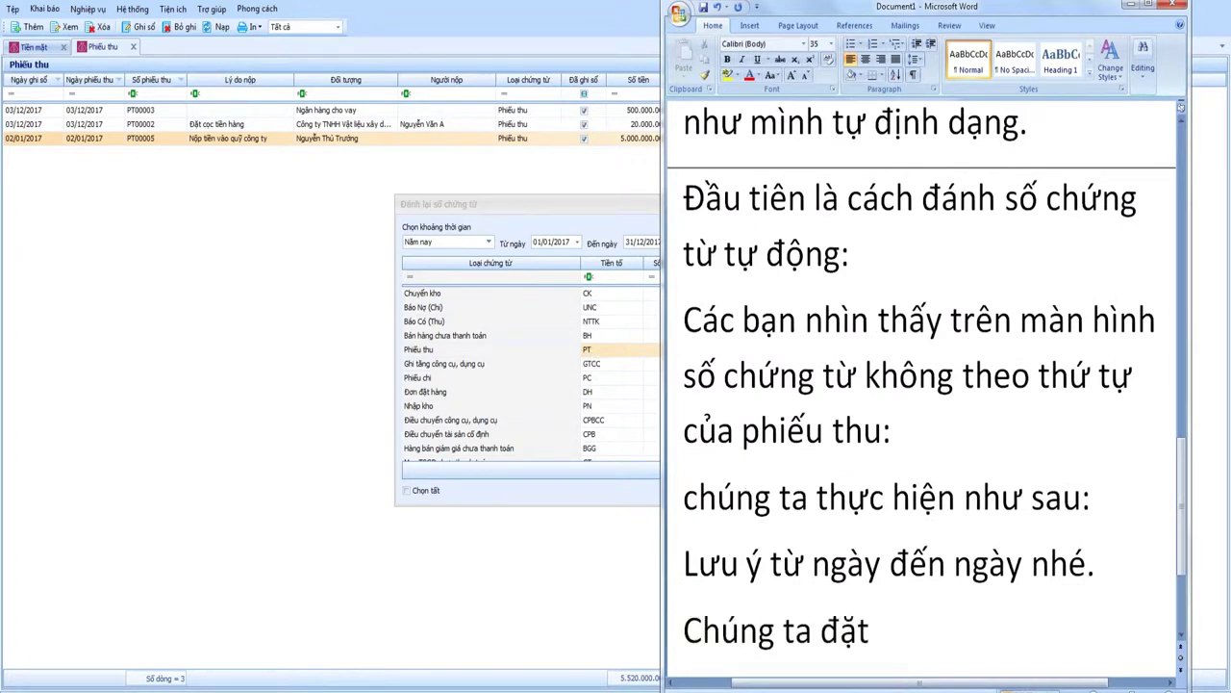
text( cho ký tự là năm 2017 băng)
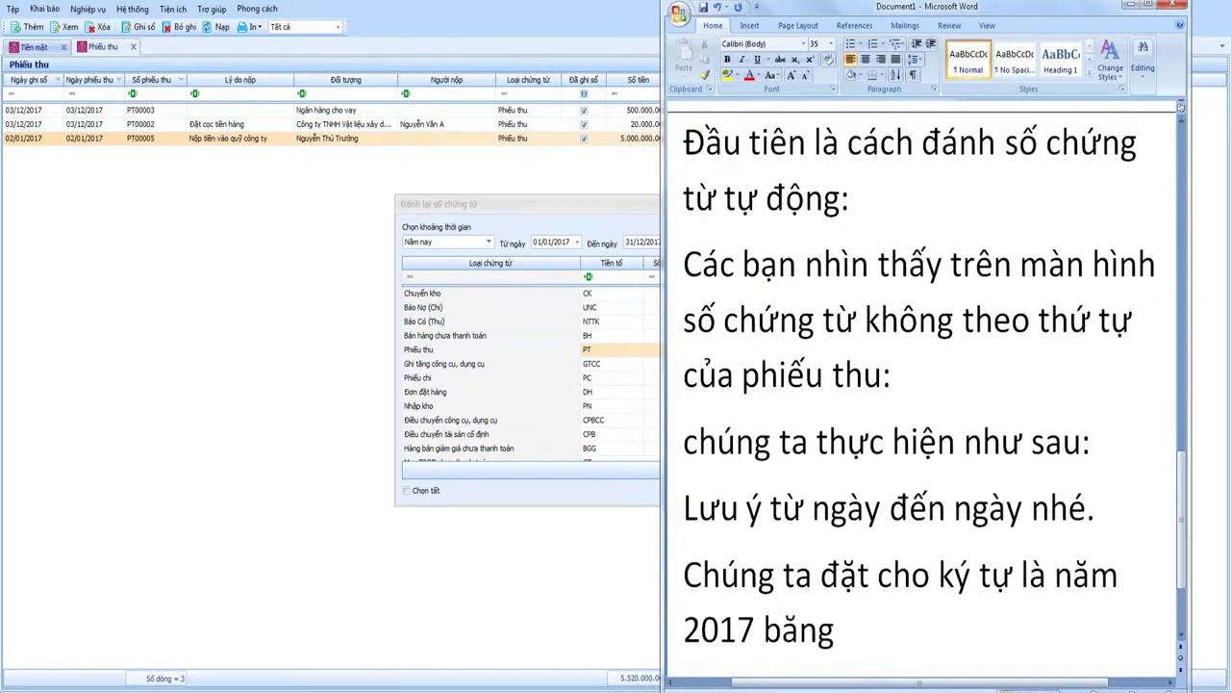
text( /17 để đanh ch)
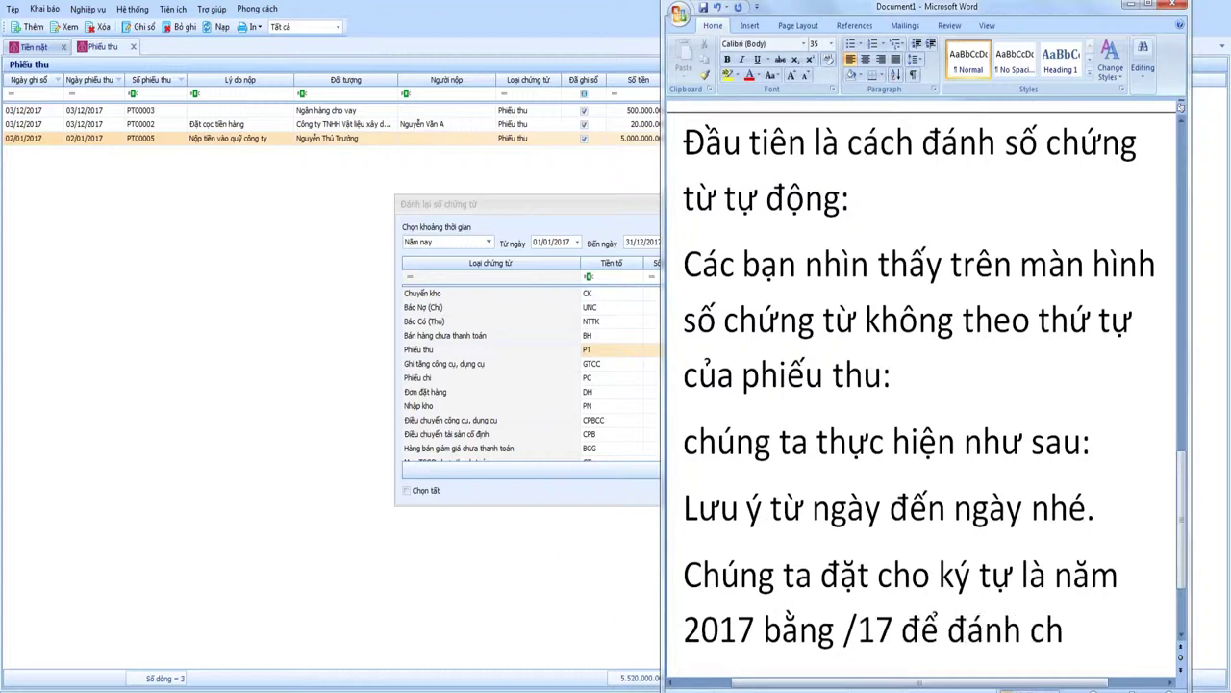
text(o năm 2017)
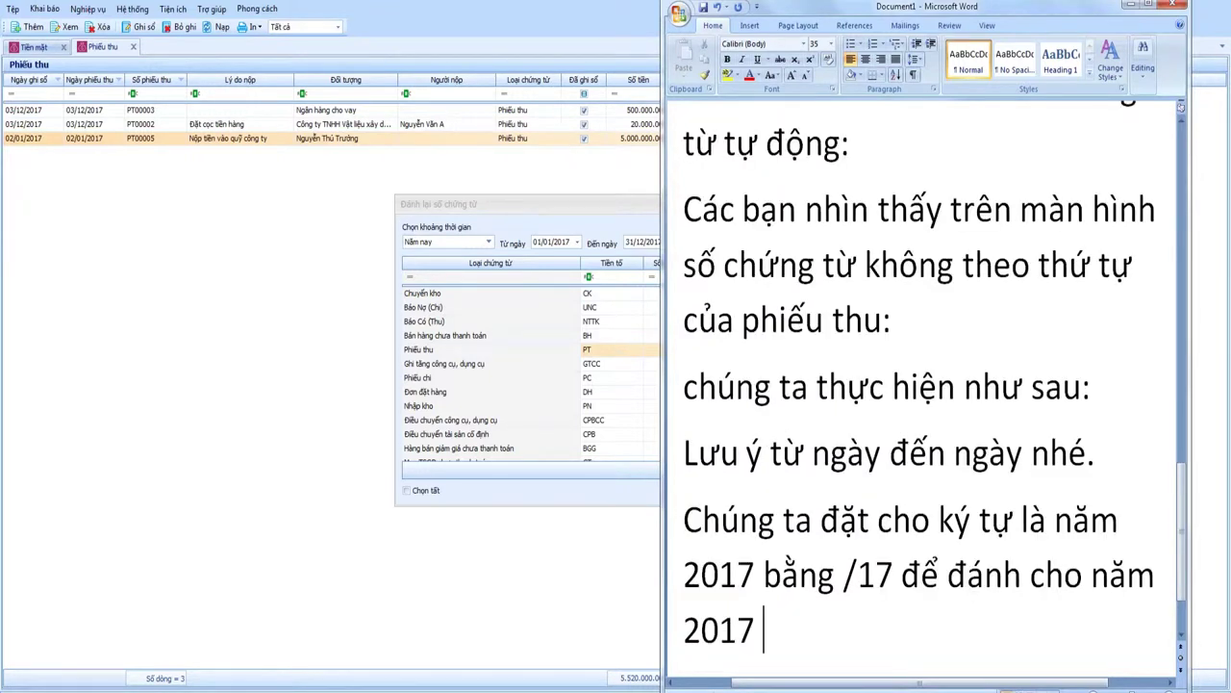
Append the remark "(việc phân biệt này tránh cho năm 2018 không bị trùng lặp)" to the paragraph.
text( (việc phân biêt này tránh)
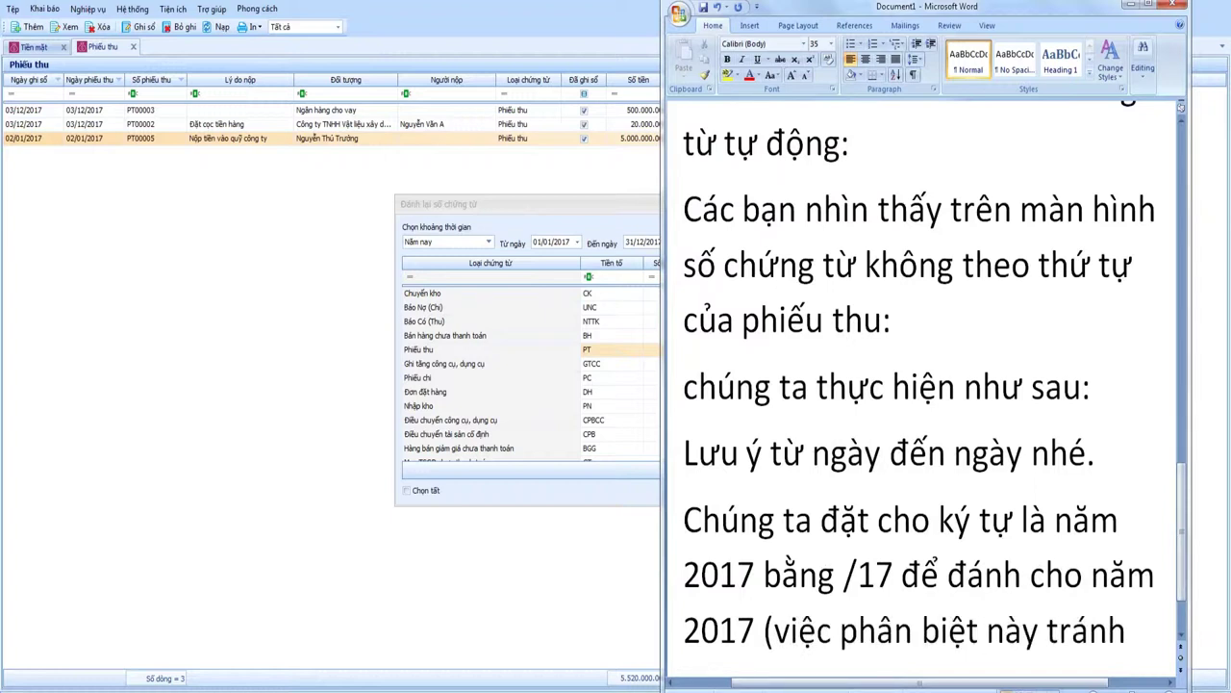
text( cho năm 2018)
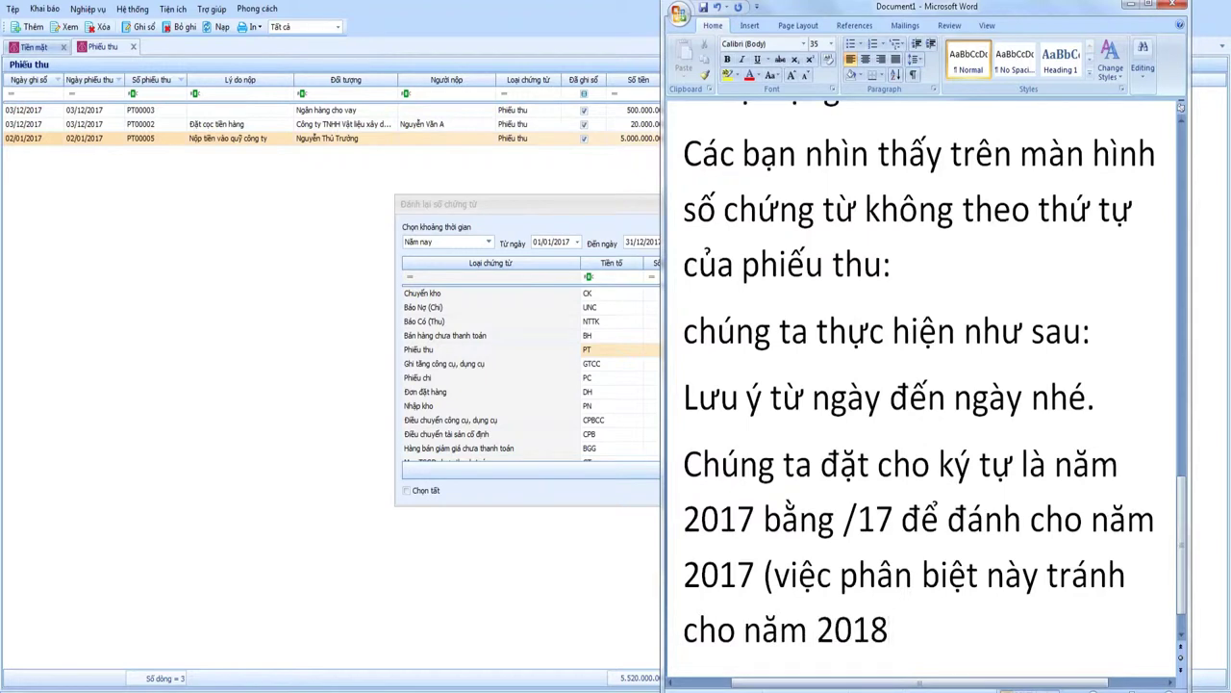
text( không bị t)
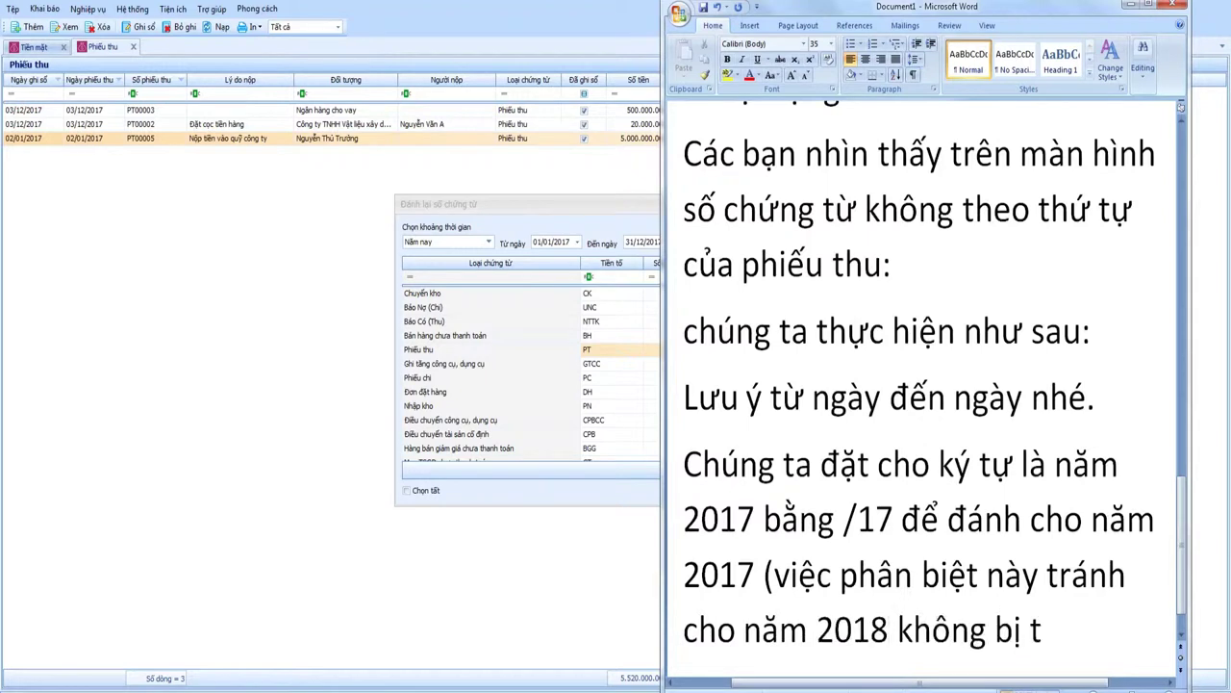
text(rungf lặp)
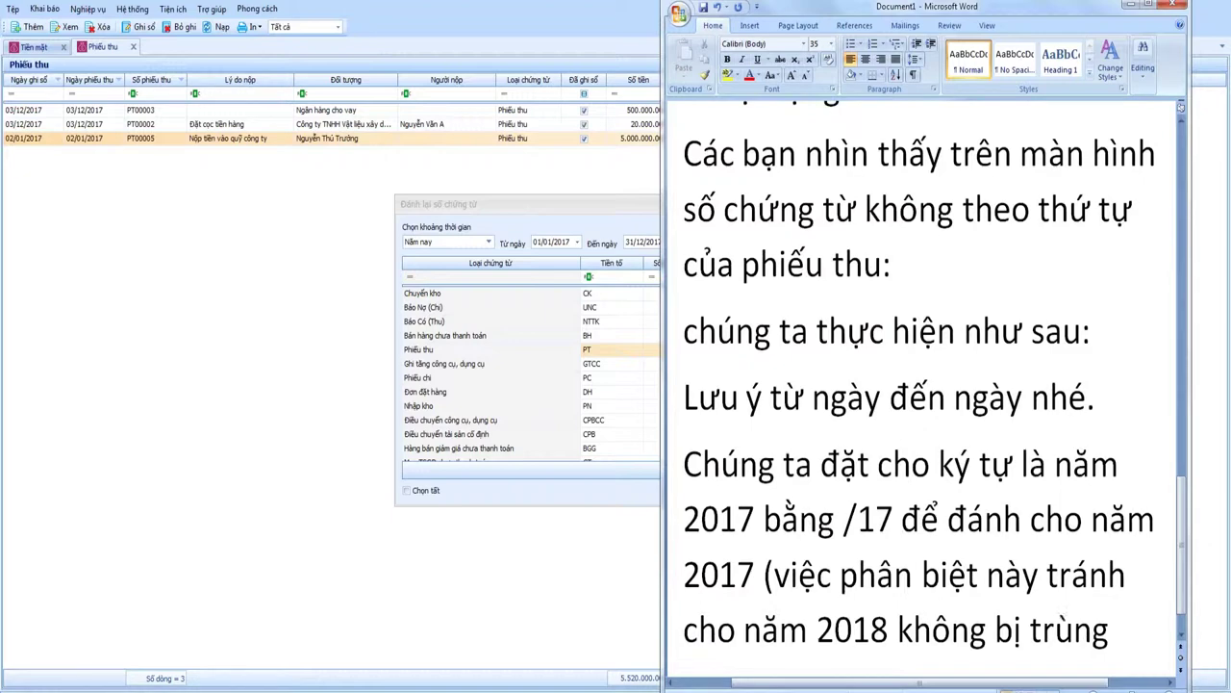
text())
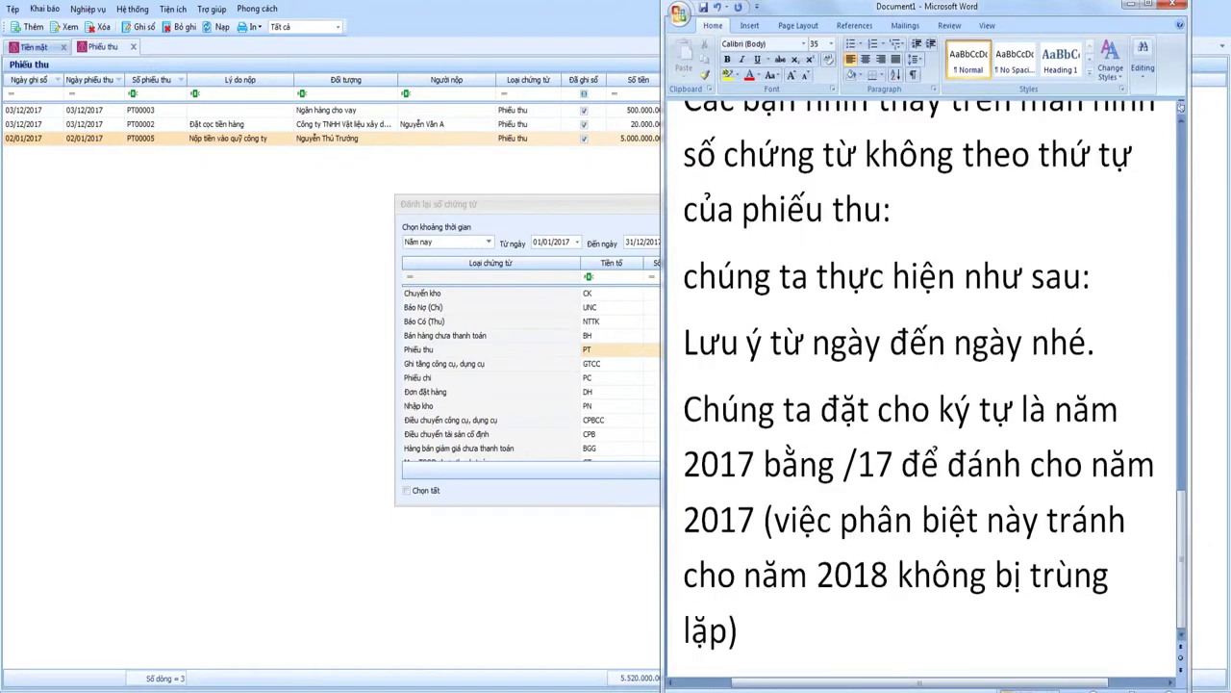
Check the Phiếu thu numbering row in the accounting software, then start a new Word paragraph with "Số bắt đầu từ số 0 có nghĩa là".
click(530, 493)
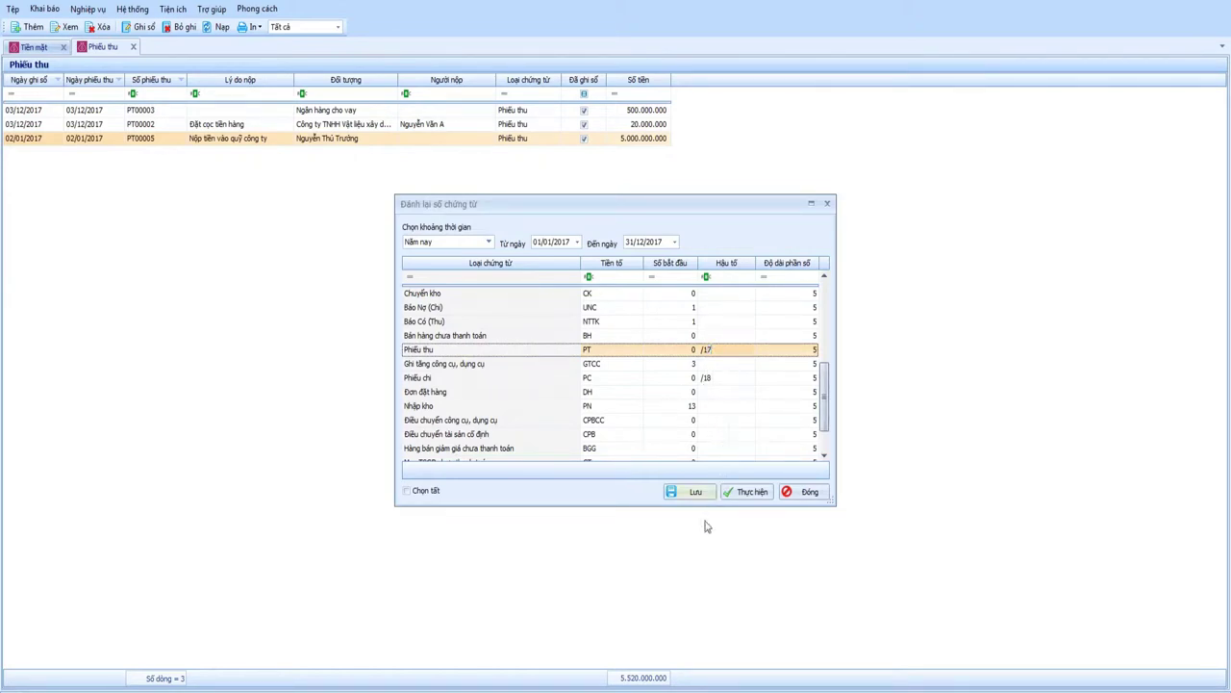
key(alt+Tab)
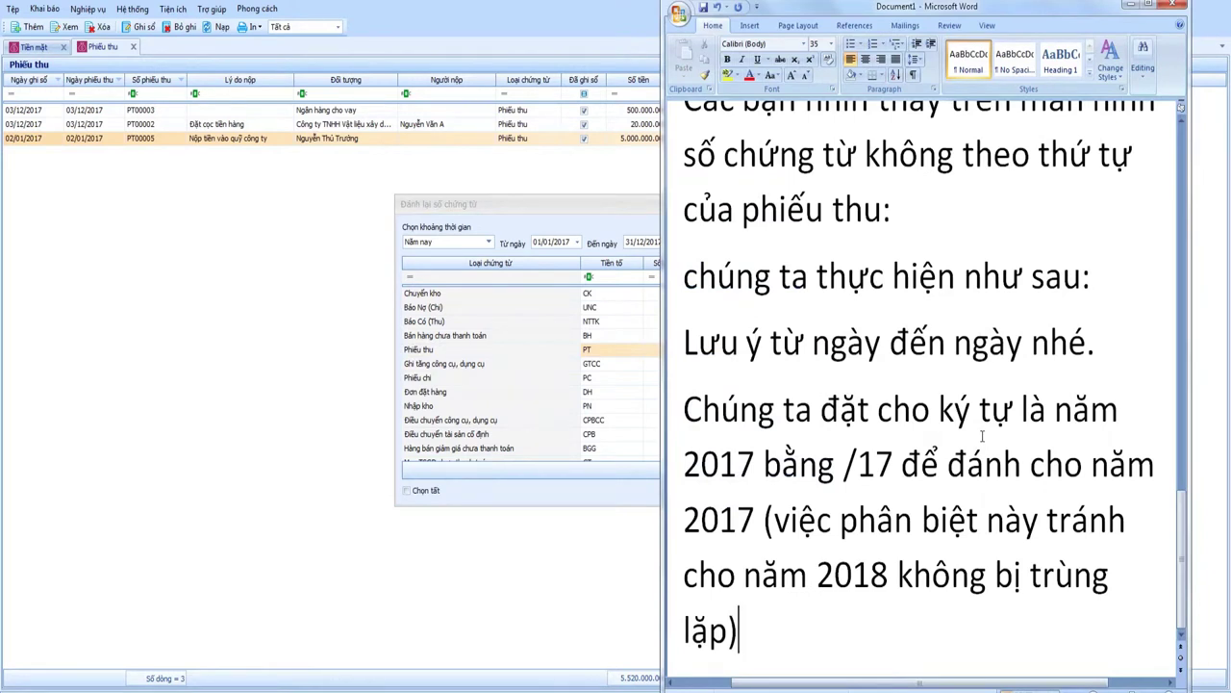
key(Return)
text(Sô bắt đầu từ)
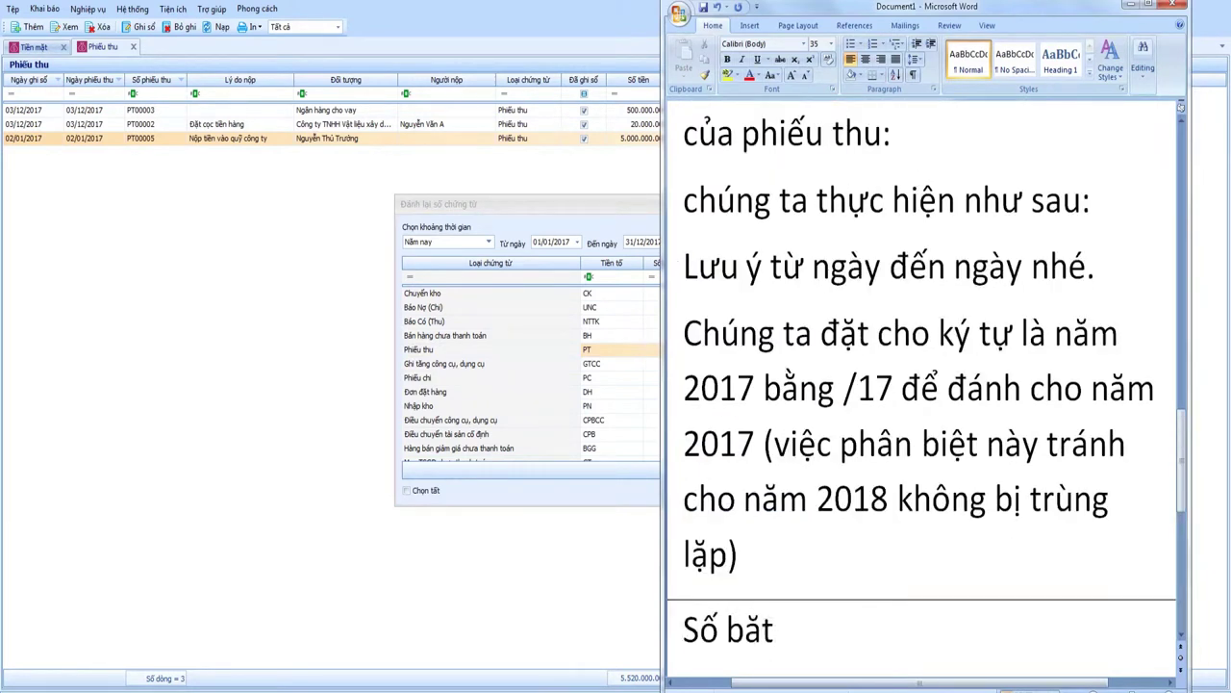
text( số 0 có nghĩa la)
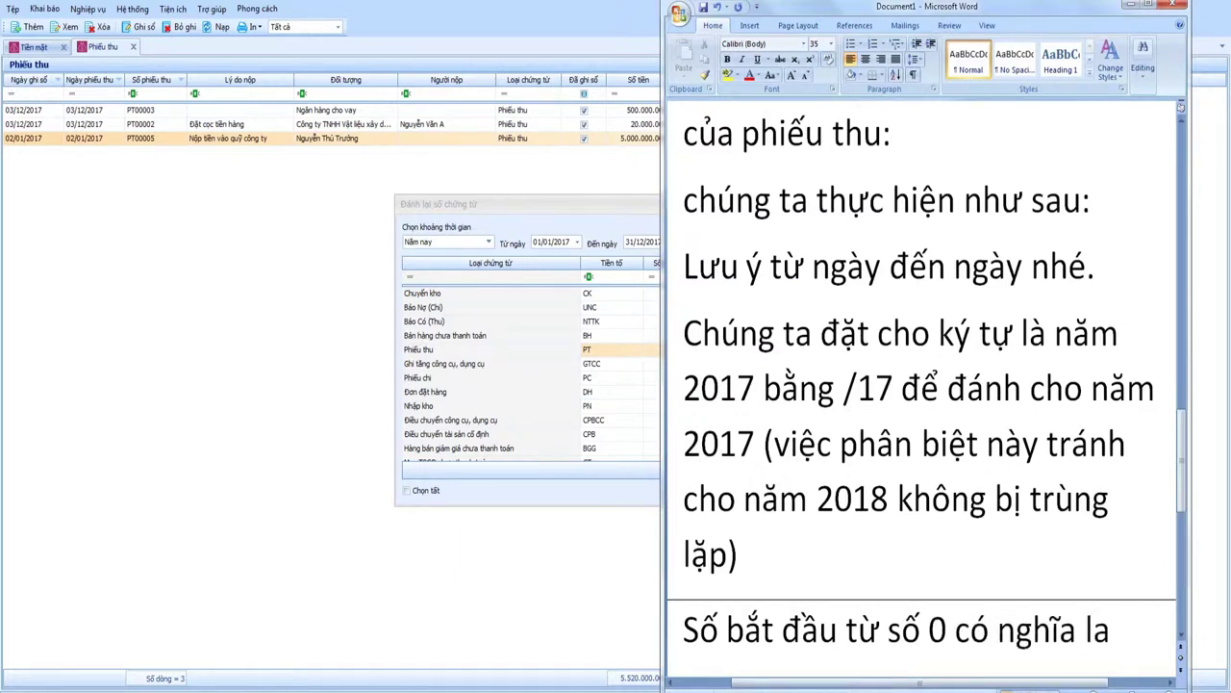
Continue the paragraph with "khi đánh số phần mềm sẽ tự động tăng thêm 1 đơn vị. điều đó".
text( khi)
text(n)
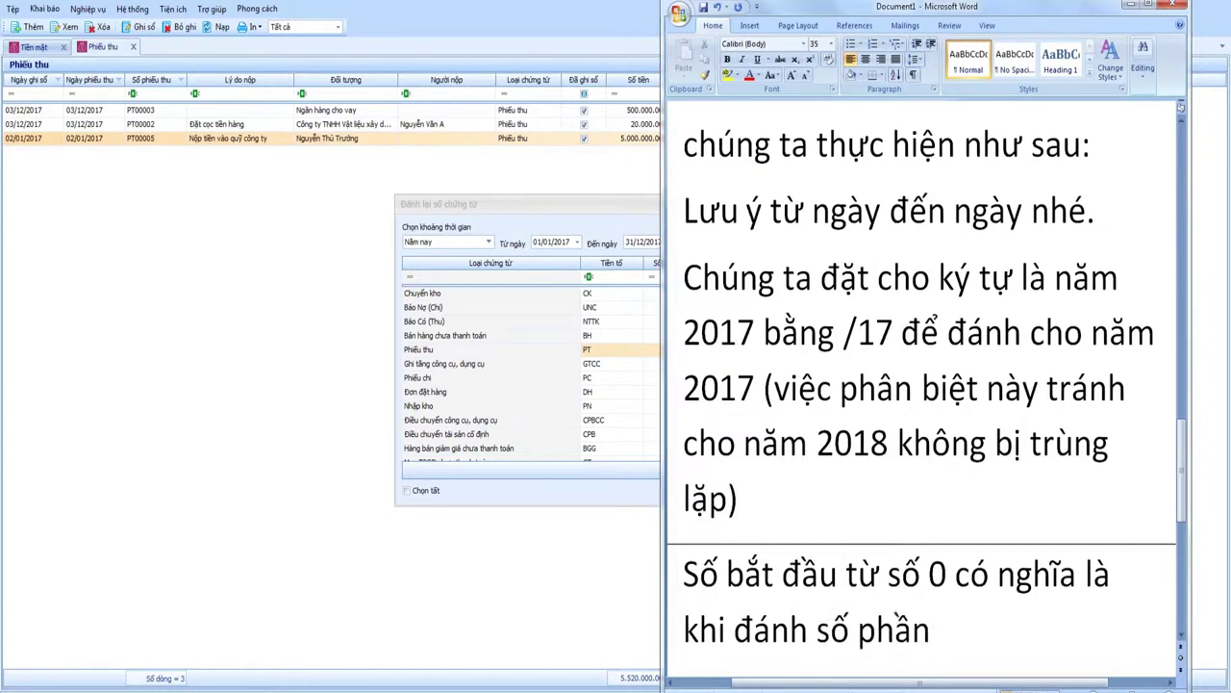
text(hs soos phaanf meemf sex tuwj d)
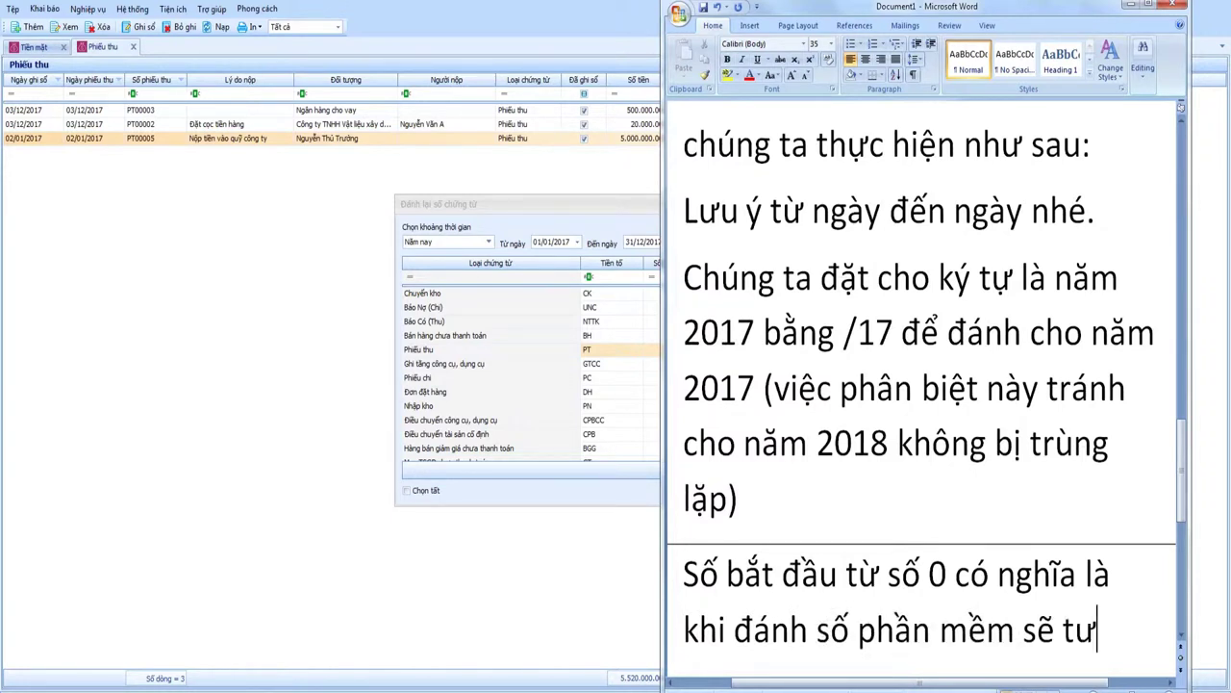
text(doongj tawng)
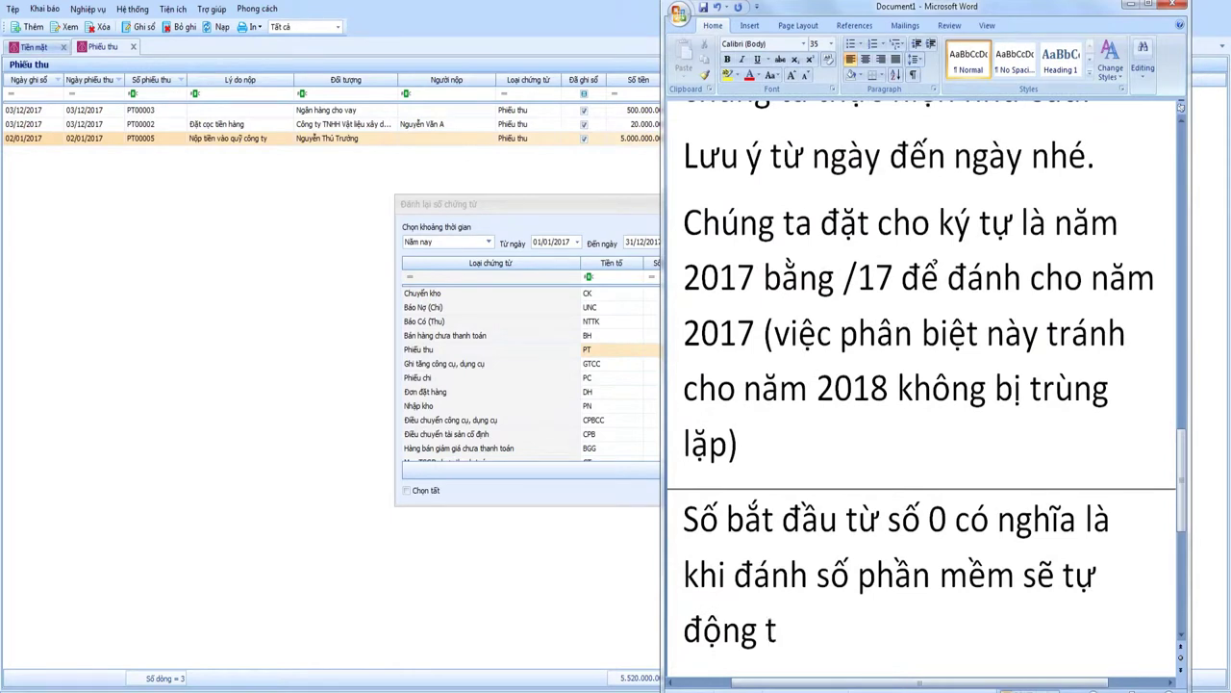
text( theem 1 ddown v)
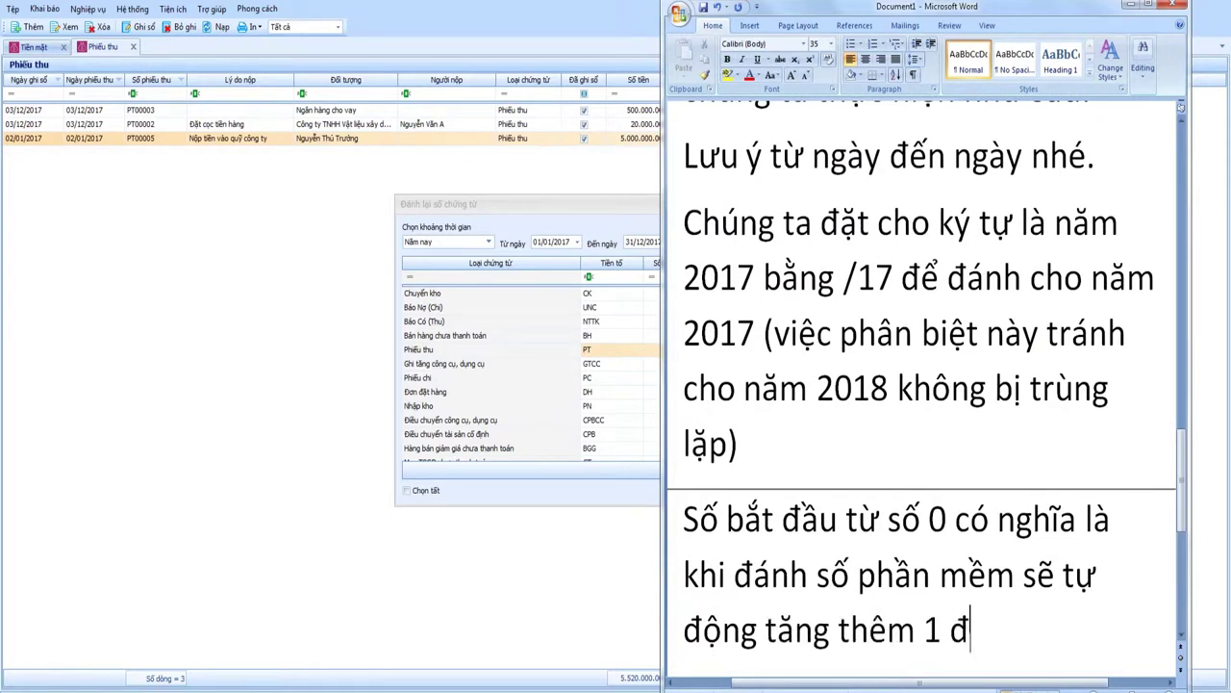
text(ui)
key(BackSpace)
key(BackSpace)
text(i)
text(j. ddieeuf ddo)
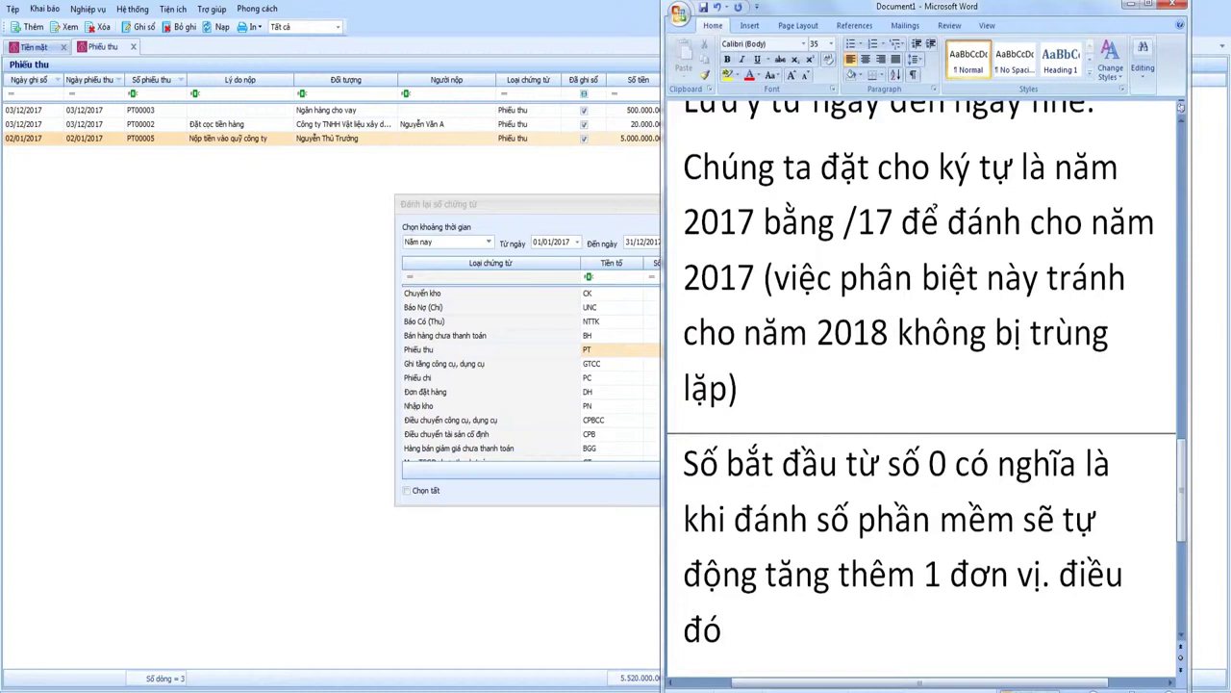
Finish the paragraph with "giúp chúng ta đánh chính xác số chứng từ:" and start a new one.
text(giups chungs ta ddanh)
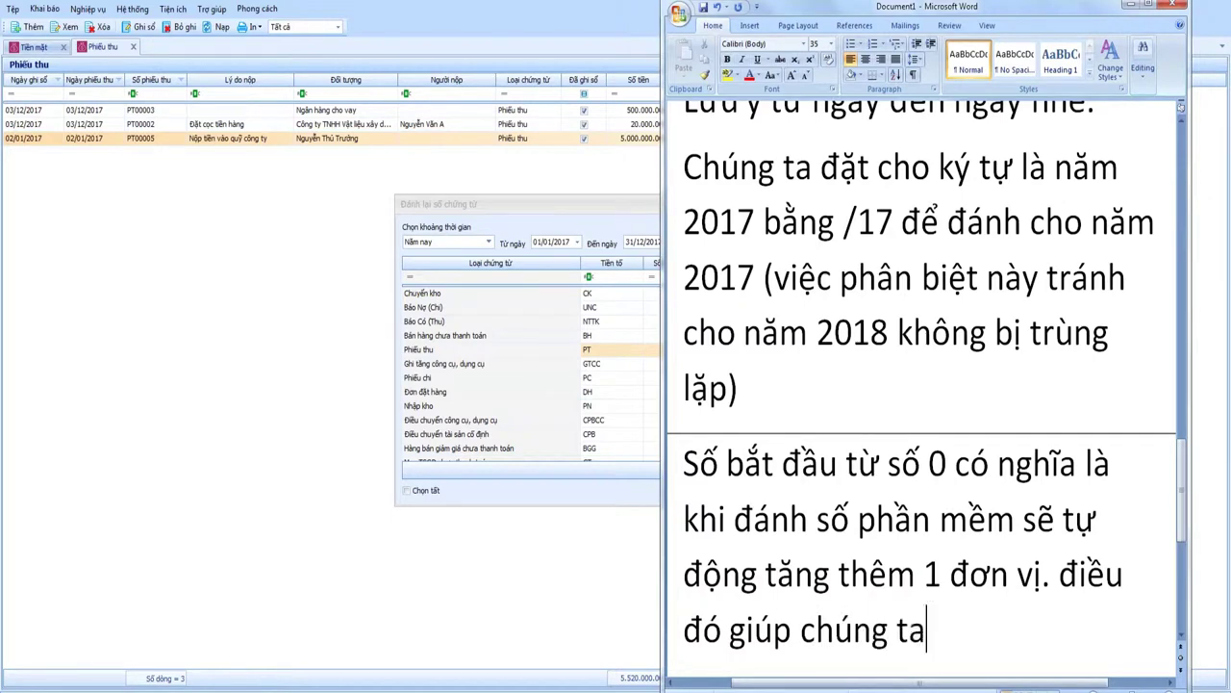
text(s chinhs xacs)
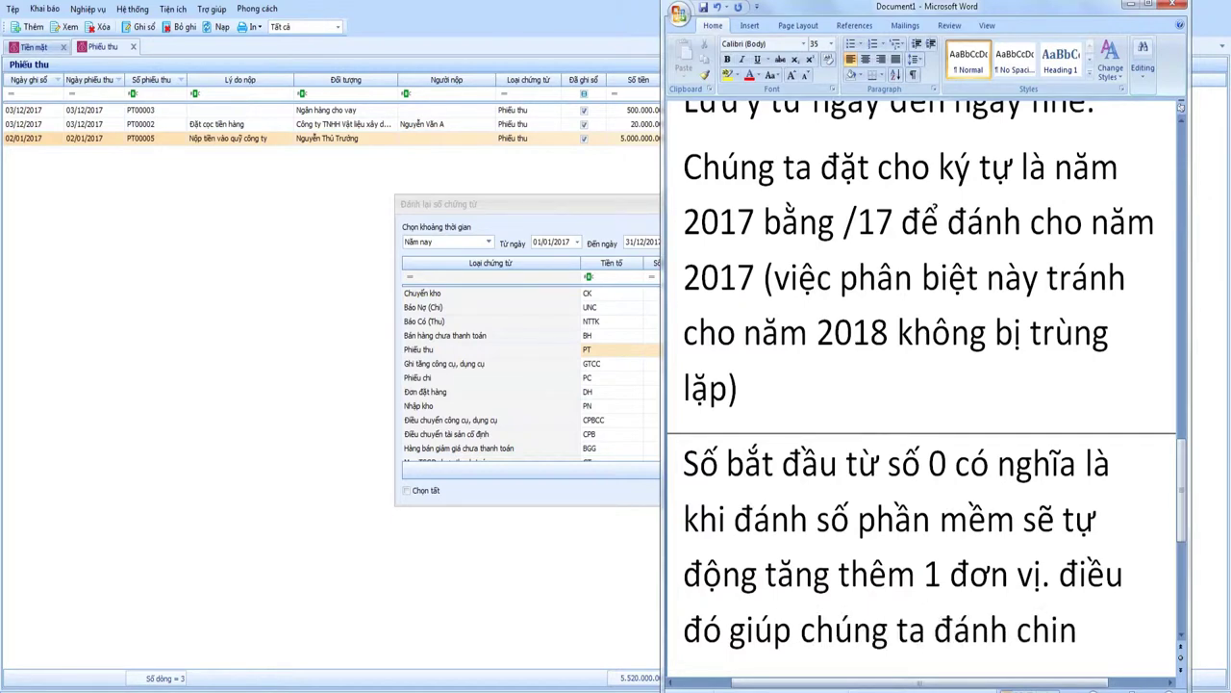
key(Return)
text(soos chuwngs tuwf)
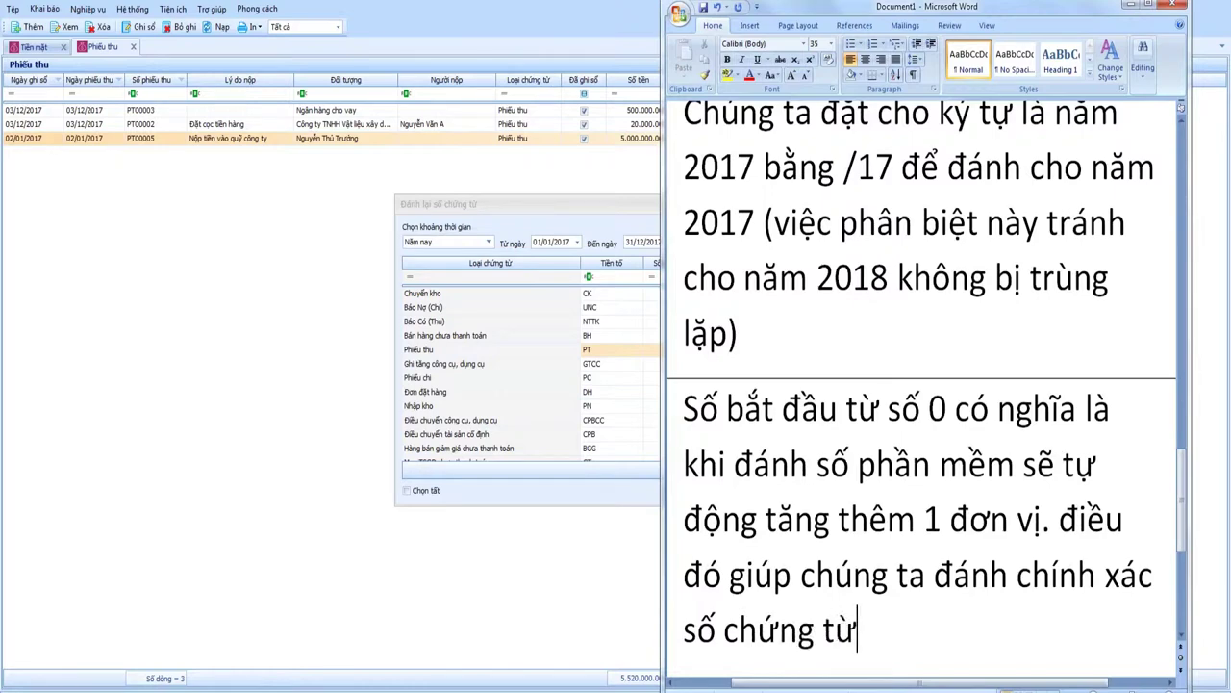
key(Return)
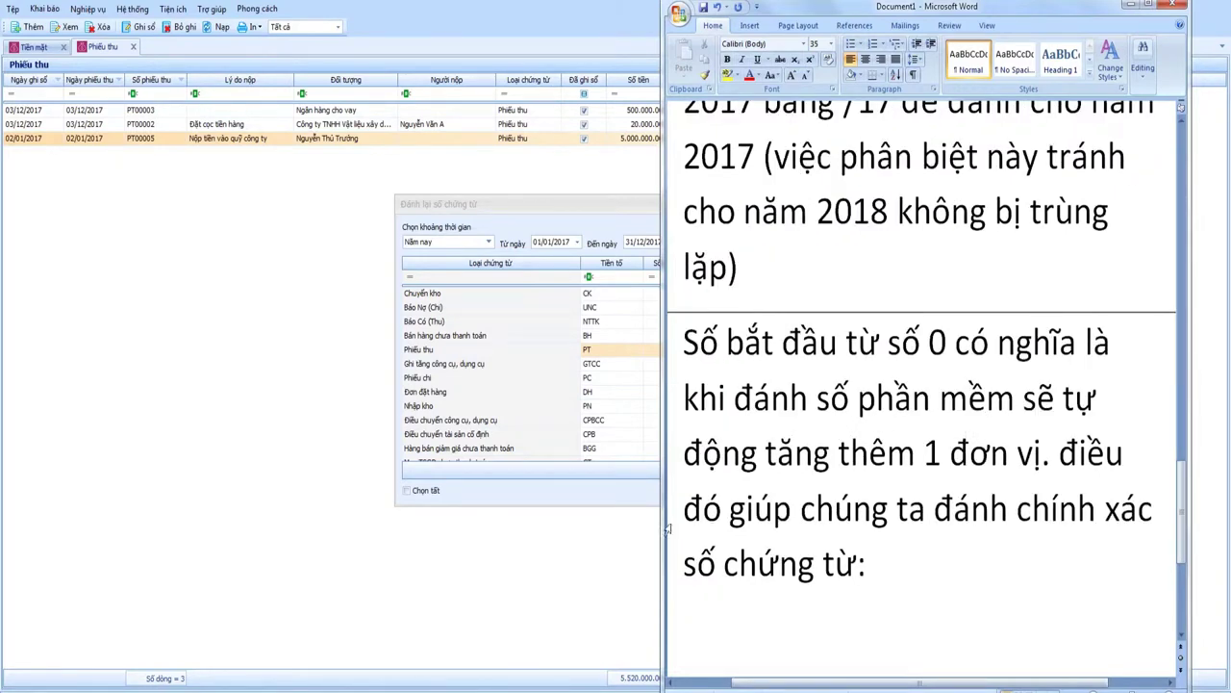
Point out the Phiếu thu row in the accounting software, then add the line "Chúng ta chọn thực hiện:" in Word.
click(625, 490)
click(599, 348)
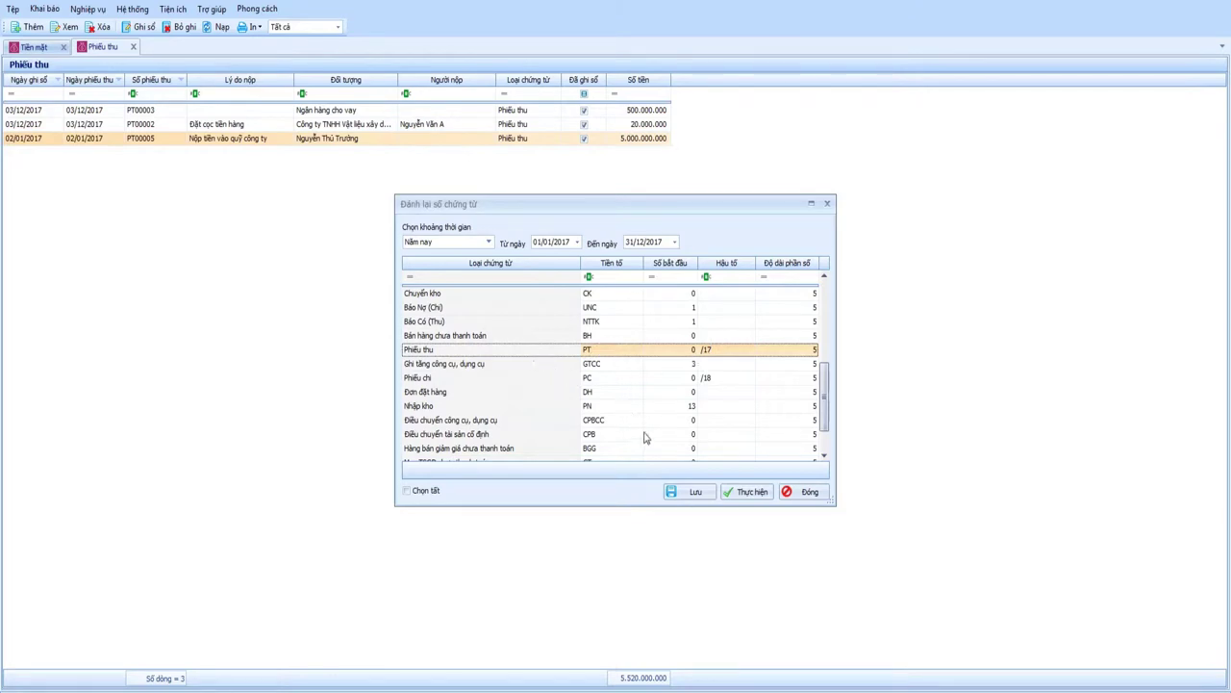
click(563, 685)
text(Chúng ta chọn thực hiện)
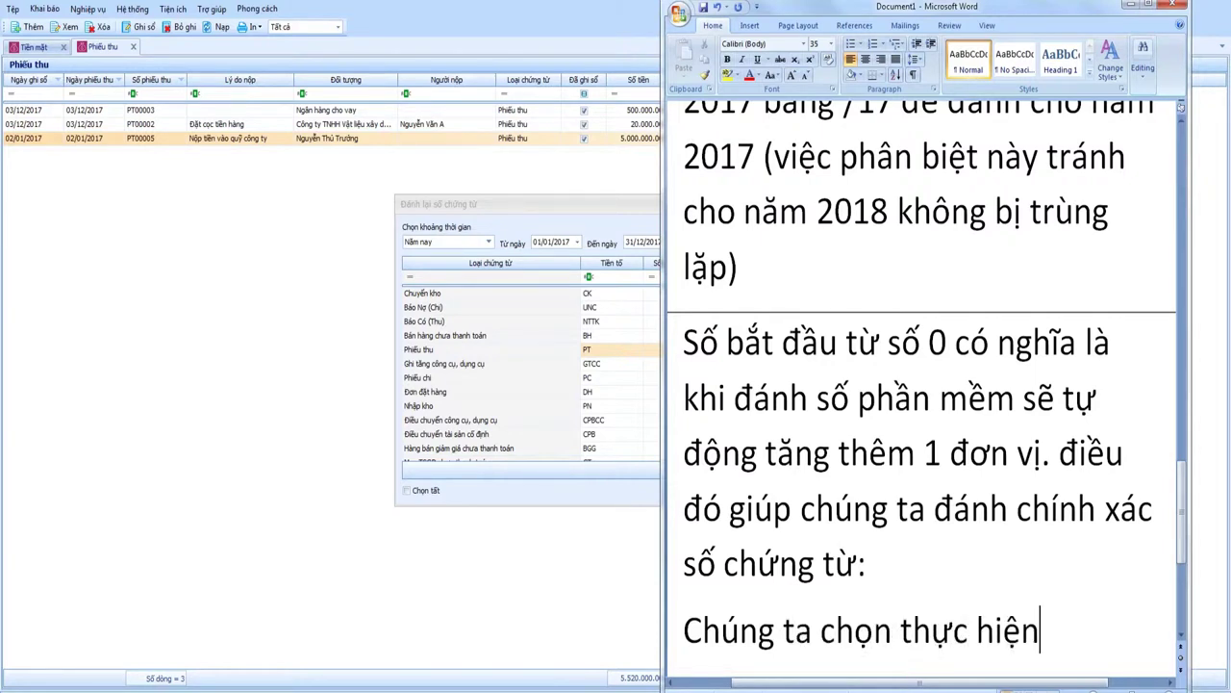
text(:)
key(Return)
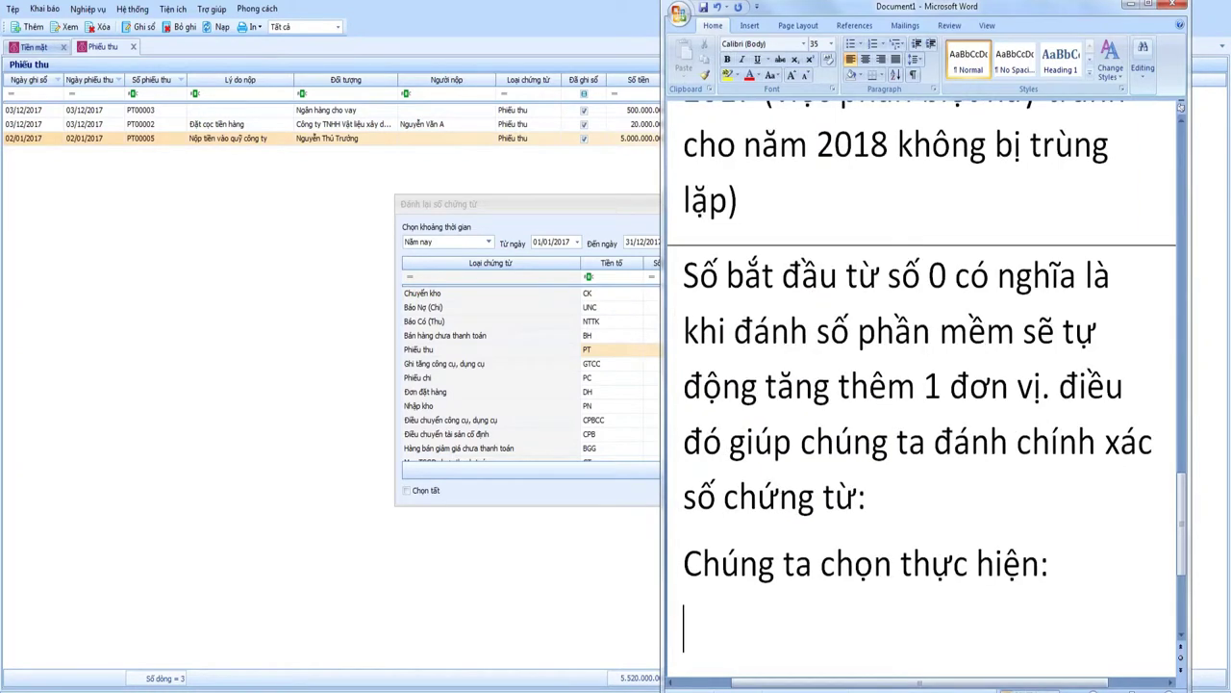
Switch to the accounting software and run the renumbering with the Phiếu thu suffix /17 for 01/01/2017 to 31/12/2017.
click(559, 481)
click(746, 491)
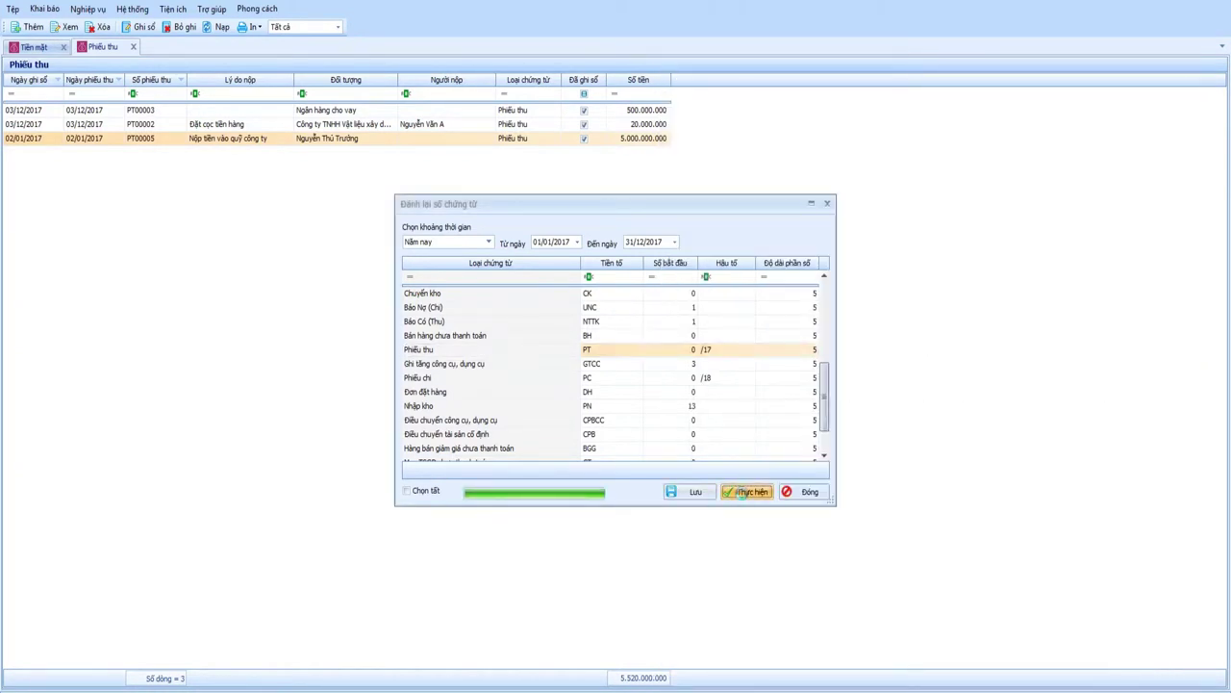
click(685, 412)
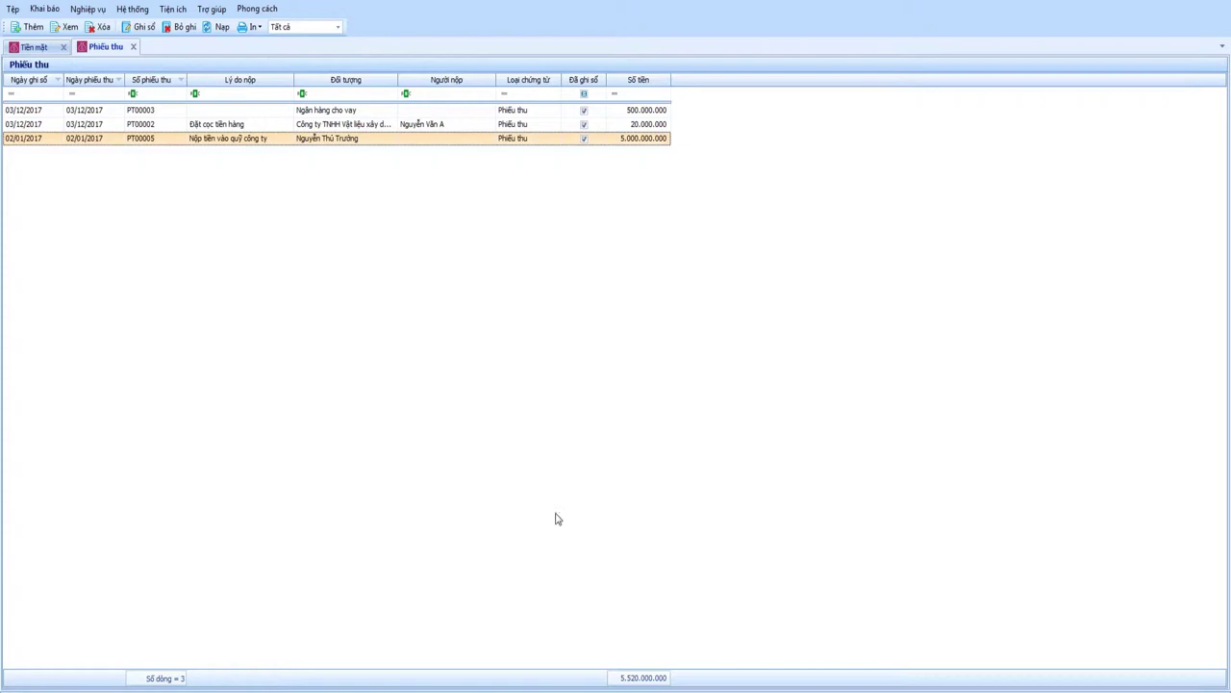
Switch to Word and add the lines "Phần mềm đã đánh xong" and "bạn chọn nút lệnh Nạp".
key(alt+Tab)
text(Ph)
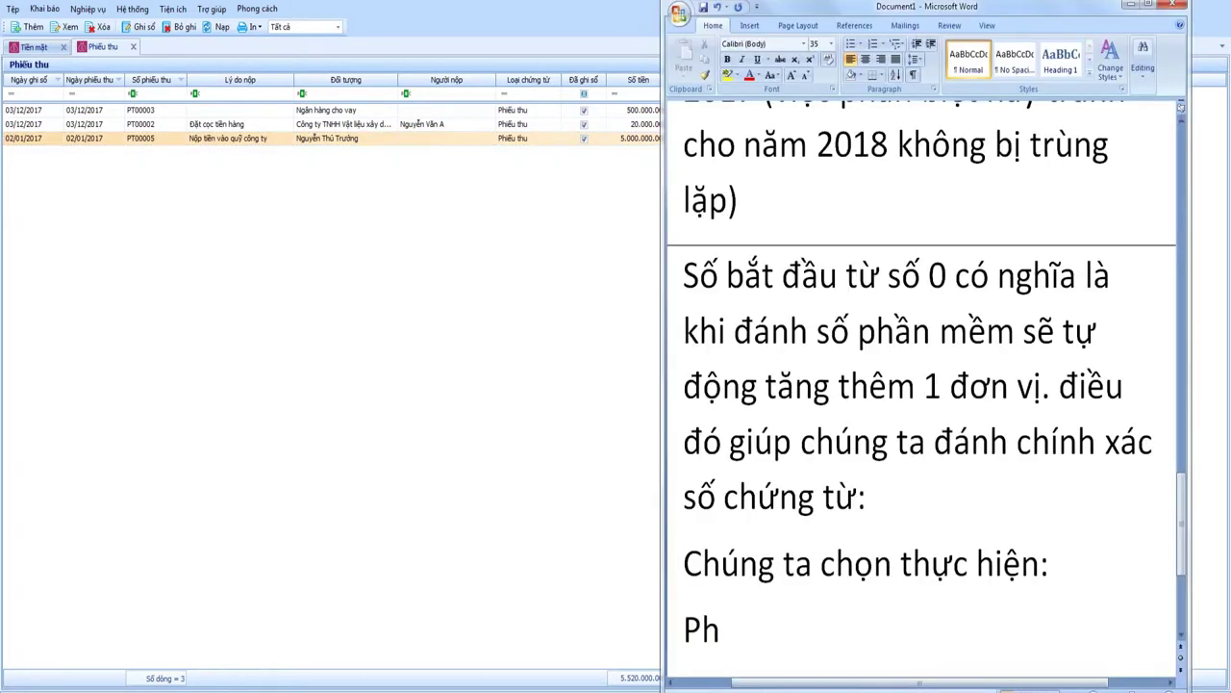
text(ần mềm đã)
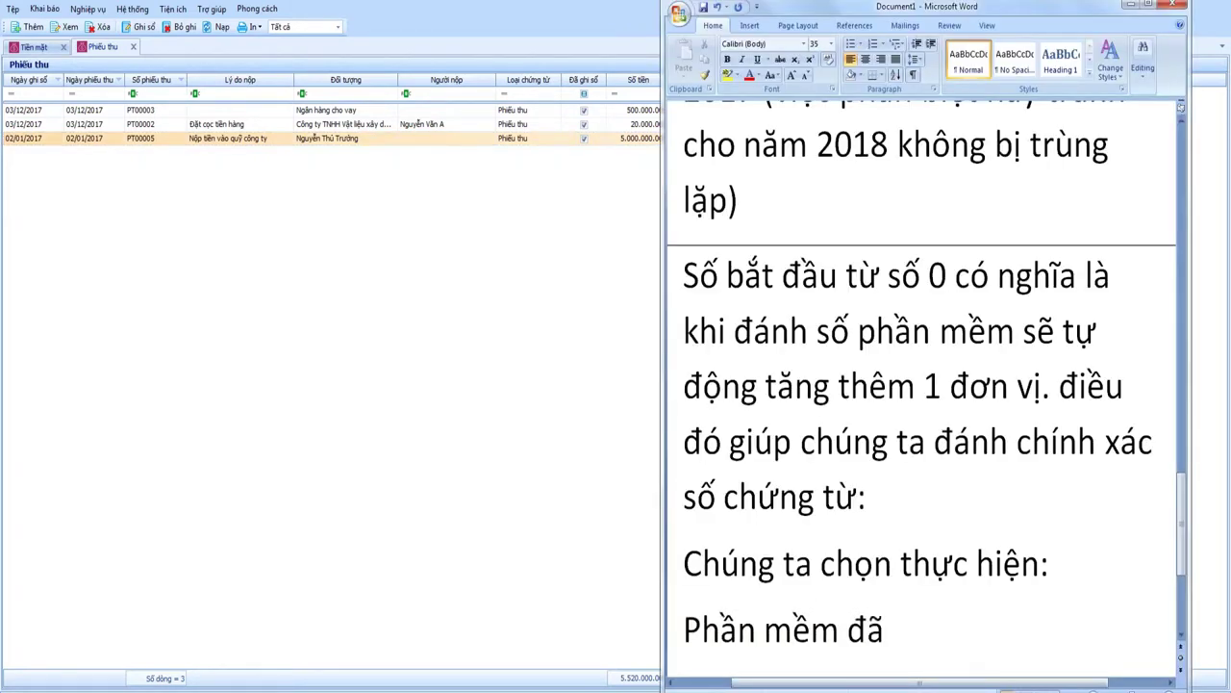
text( đãnh )
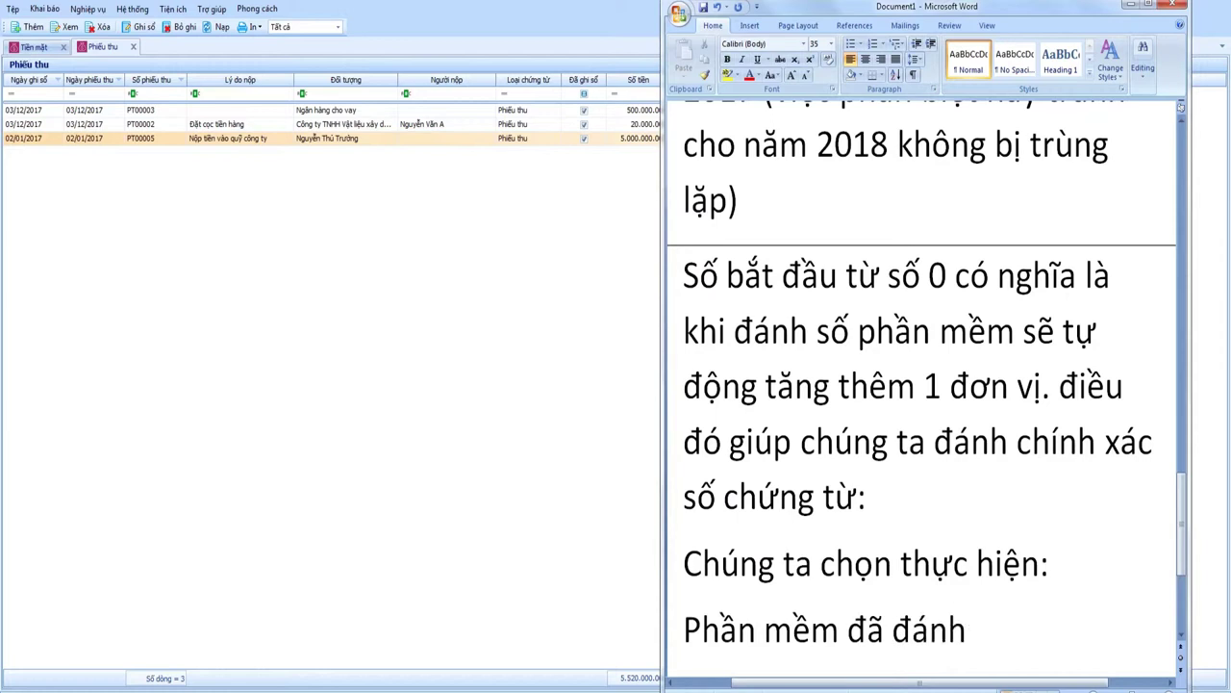
text(s xong)
key(Return)
text(bạn chọn)
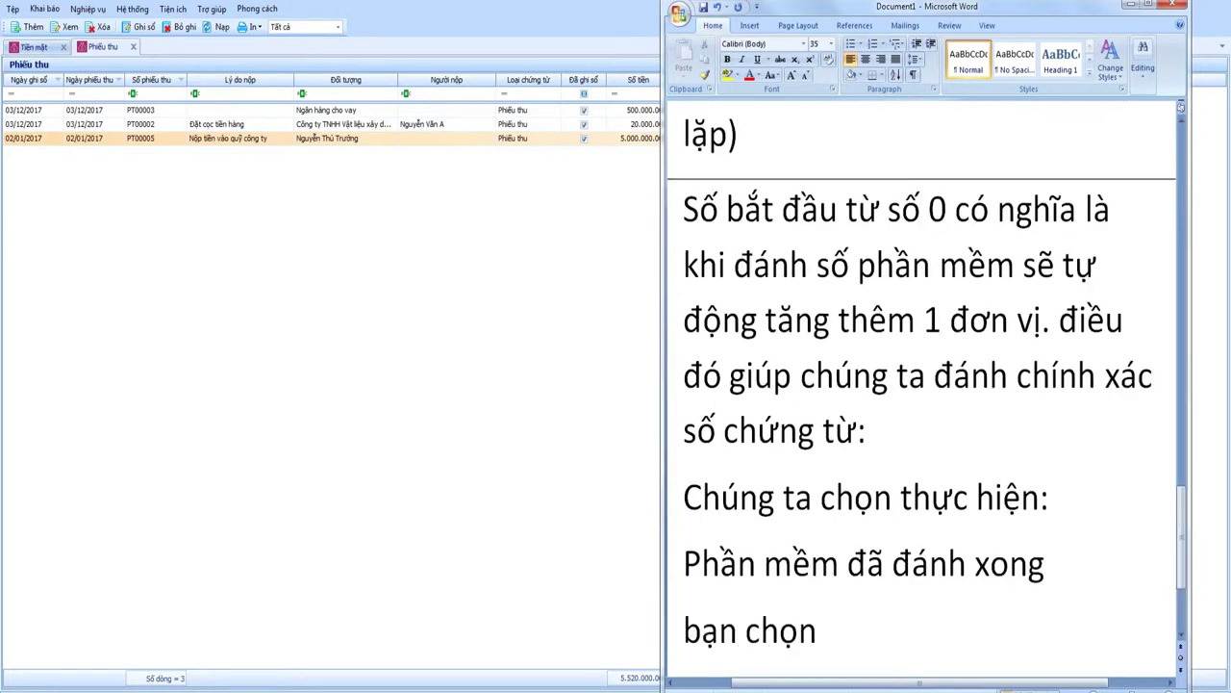
text( nuts leenhj Napj)
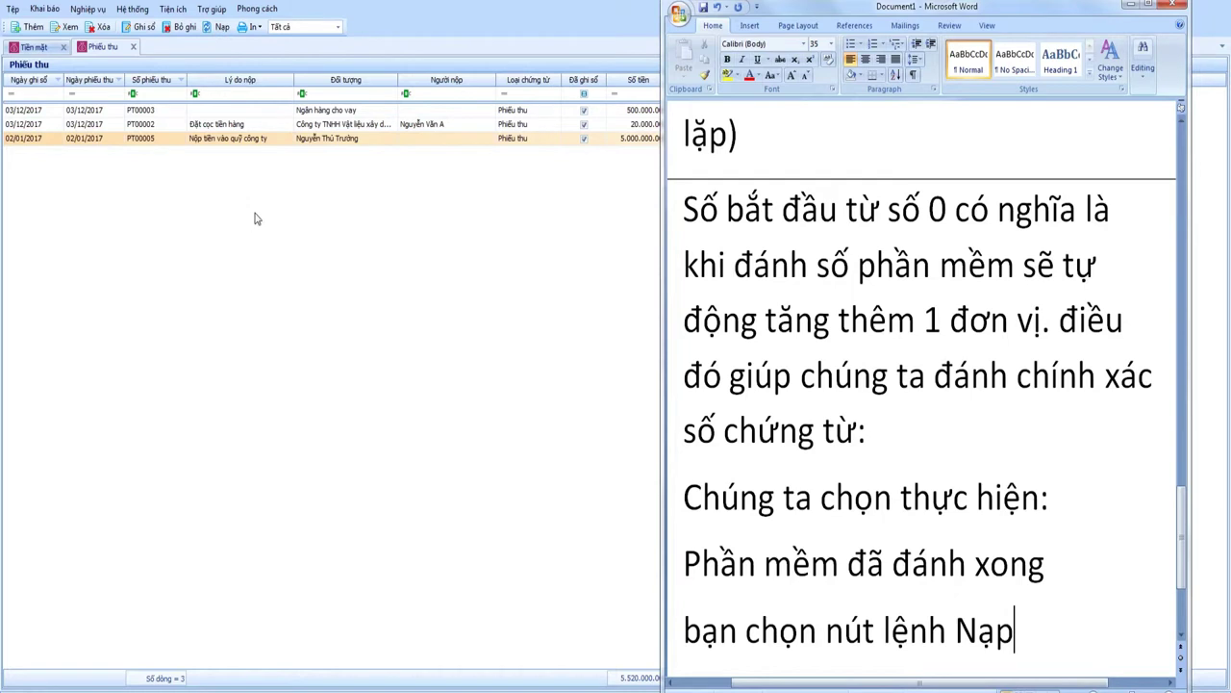
In the accounting software, reload the Phiếu thu list and point out the voucher number of each receipt.
click(222, 30)
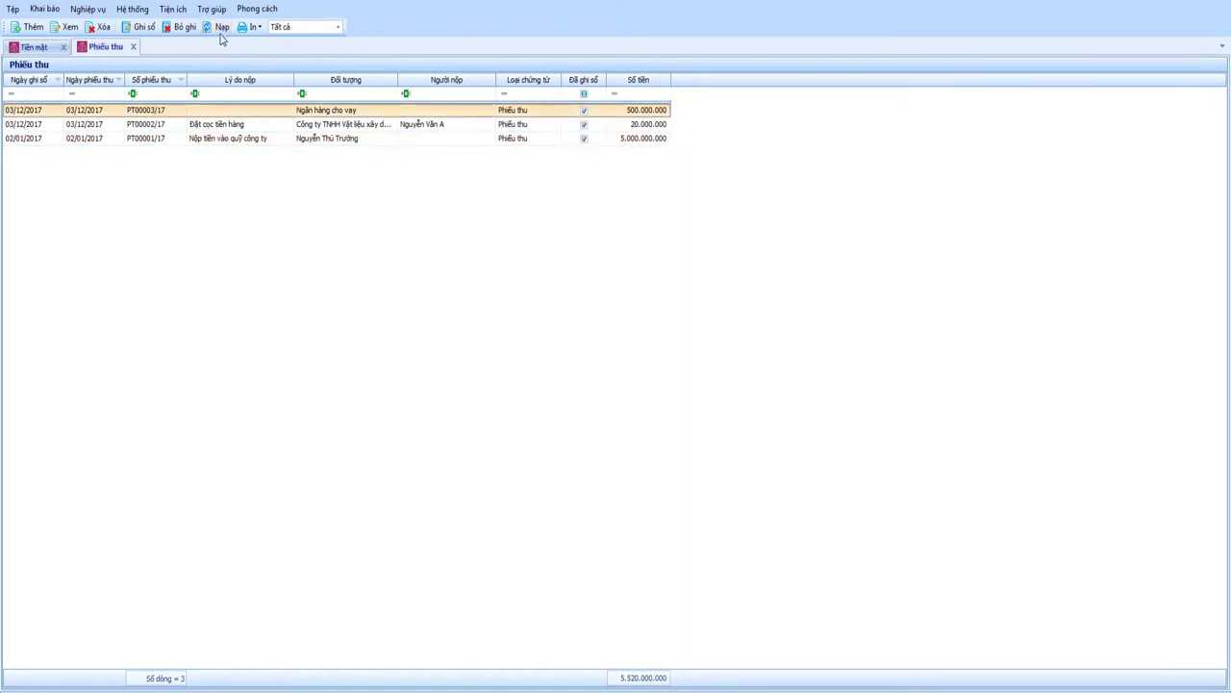
click(161, 138)
click(165, 124)
click(166, 112)
Switch to Word and write "Bạn sẽ nhìn thấy số chứng từ được đánh cụ thể tăng dần theo ngày." as a new paragraph.
key(alt+Tab)
key(Return)
text(Bạn sẽ)
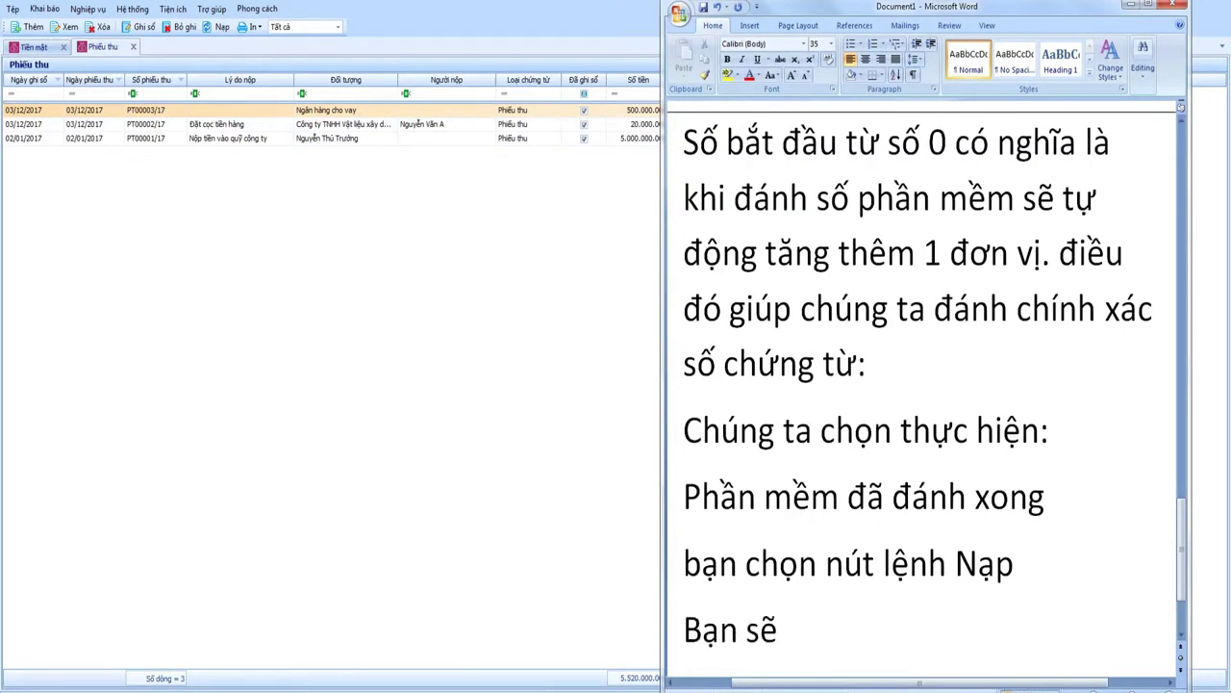
text( nhìn thấy)
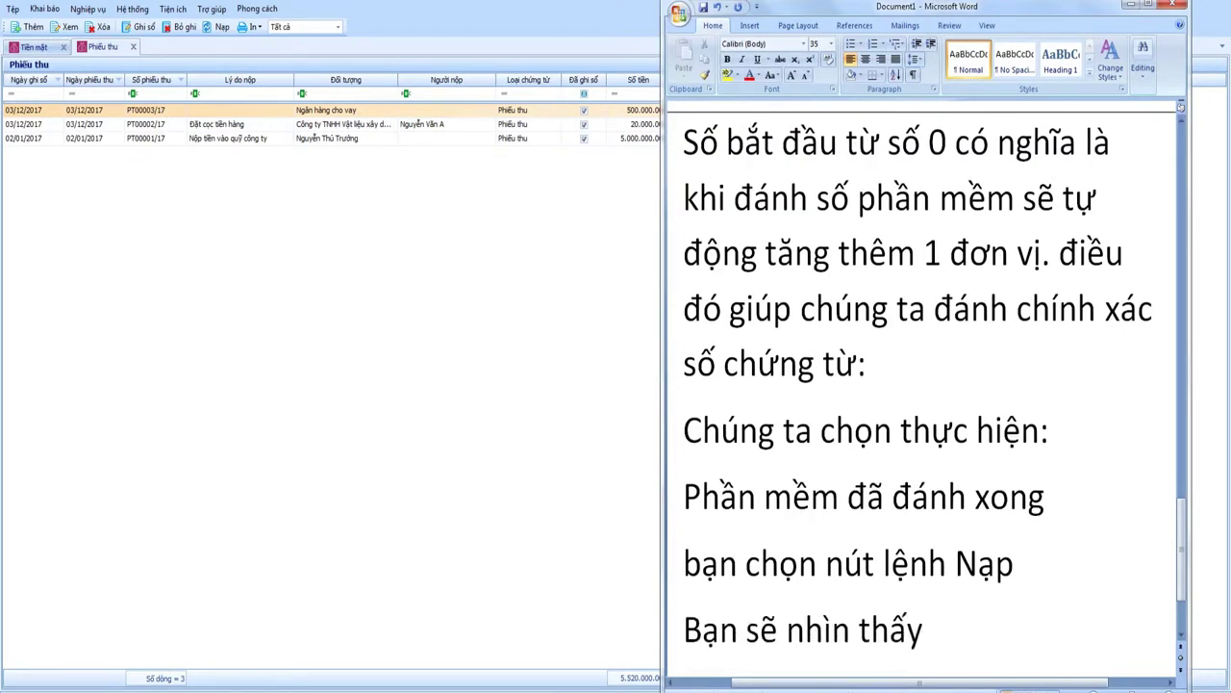
text( so chưng từ được đánh)
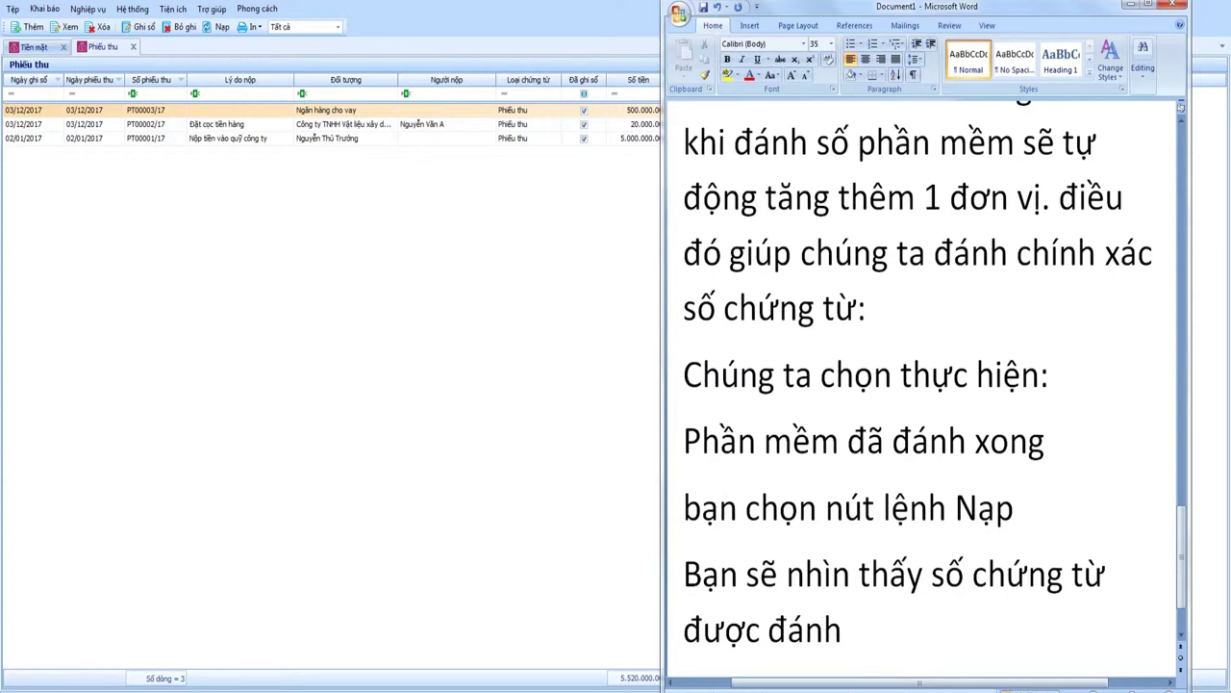
text( cụ thể)
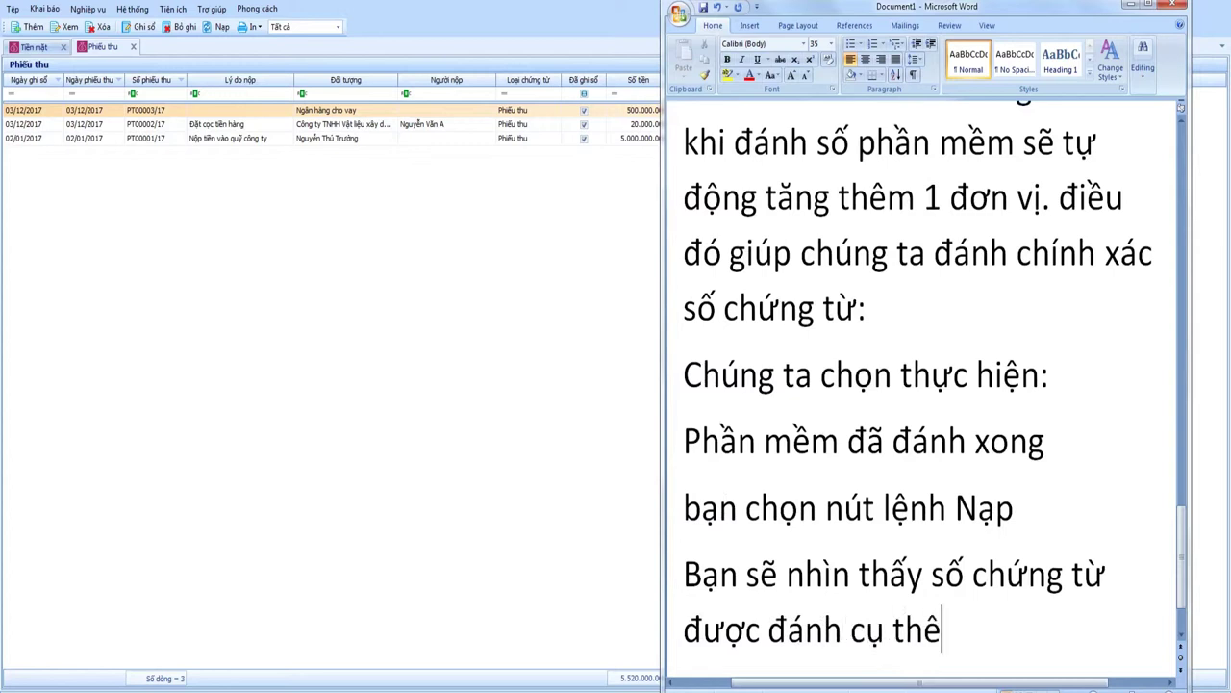
text( tăng dân)
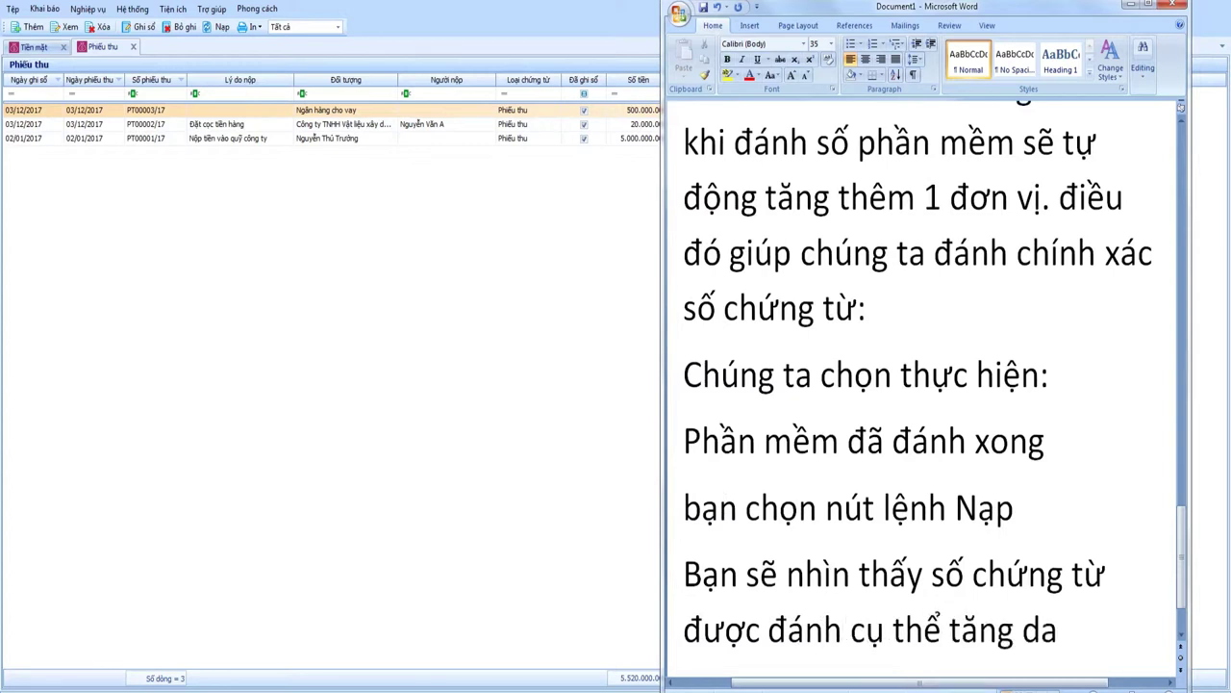
text( theo n)
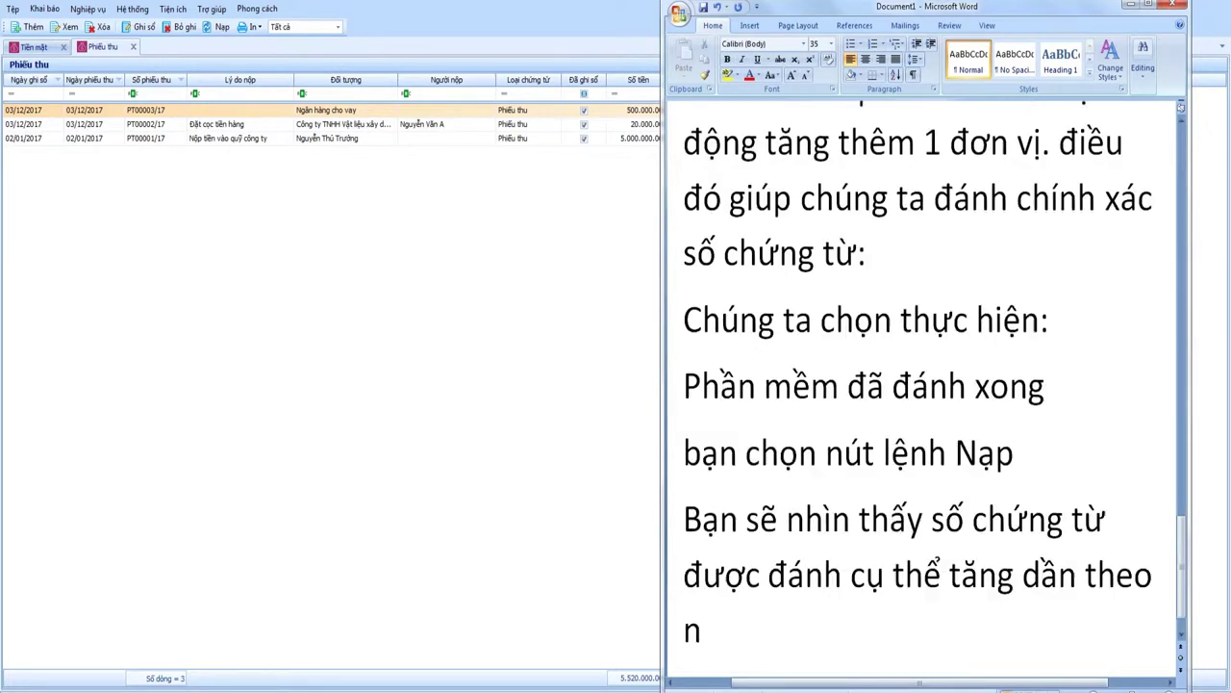
text(gay.)
key(Return)
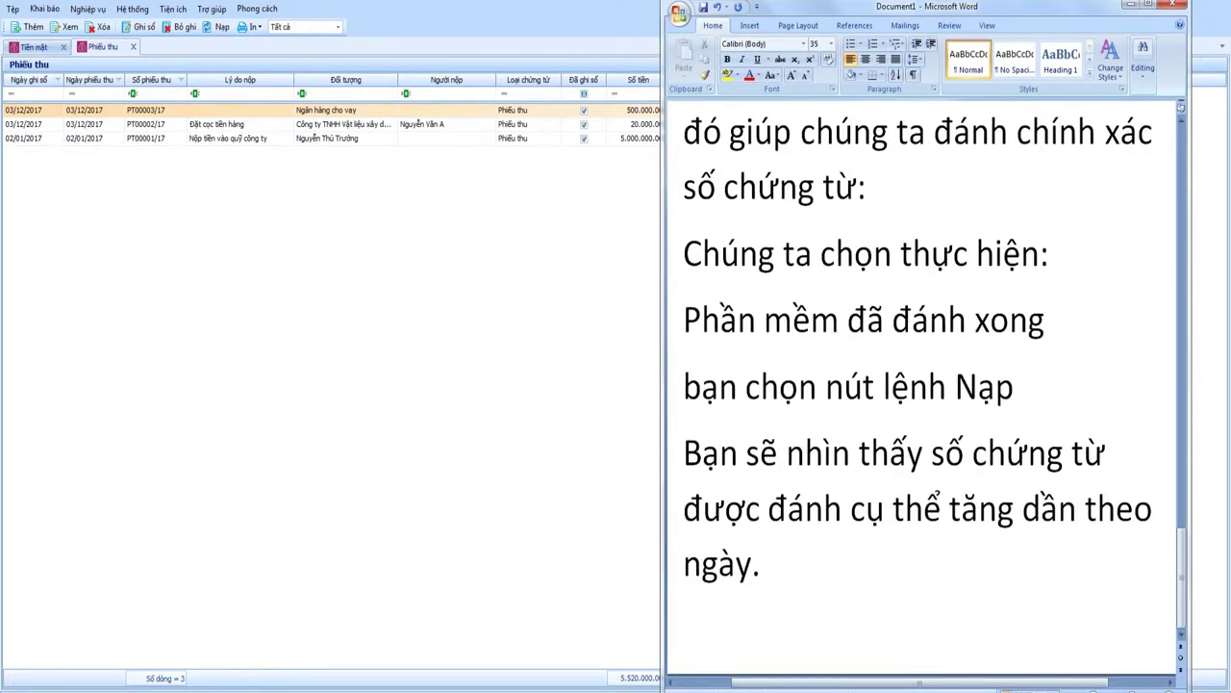
Write "Phần thứ 2 là đặt ký tự cho số chứng từ mới năm tiếp theo" as a new paragraph.
text(Phần tư)
key(BackSpace)
text(hư)
text( 2 là)
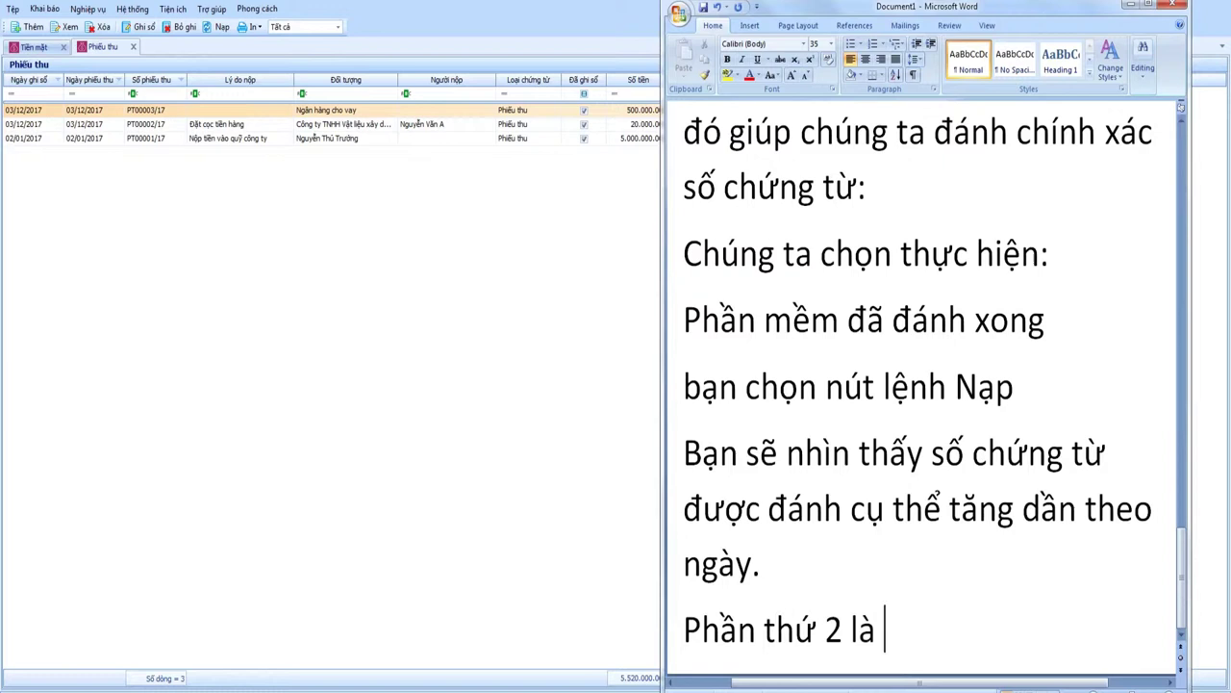
text( đat ky)
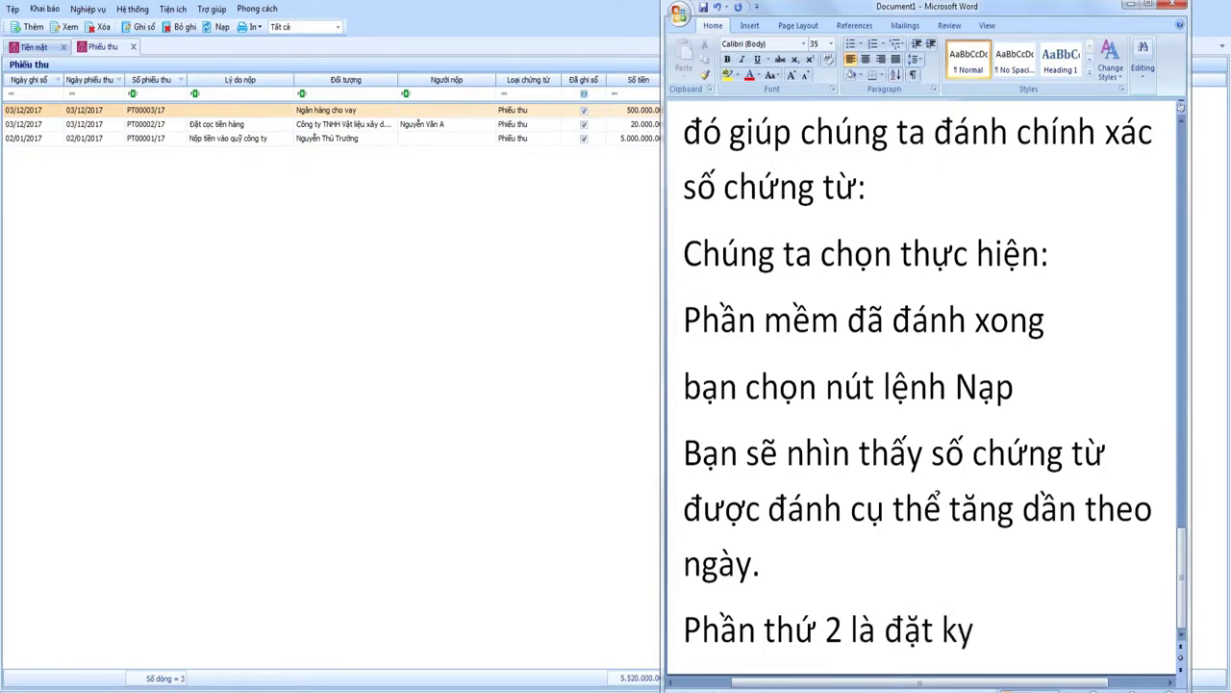
text(ự mo)
key(BackSpace)
key(BackSpace)
text(cho số chắng)
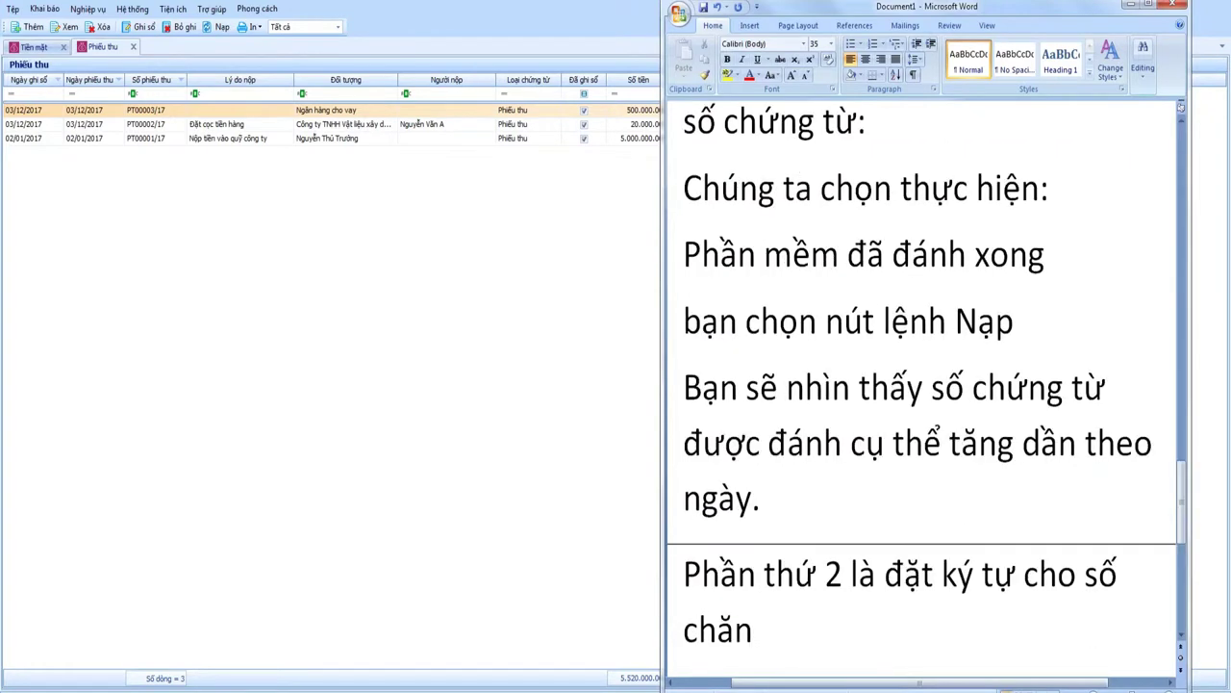
key(BackSpace)
key(BackSpace)
key(BackSpace)
text(ứng t)
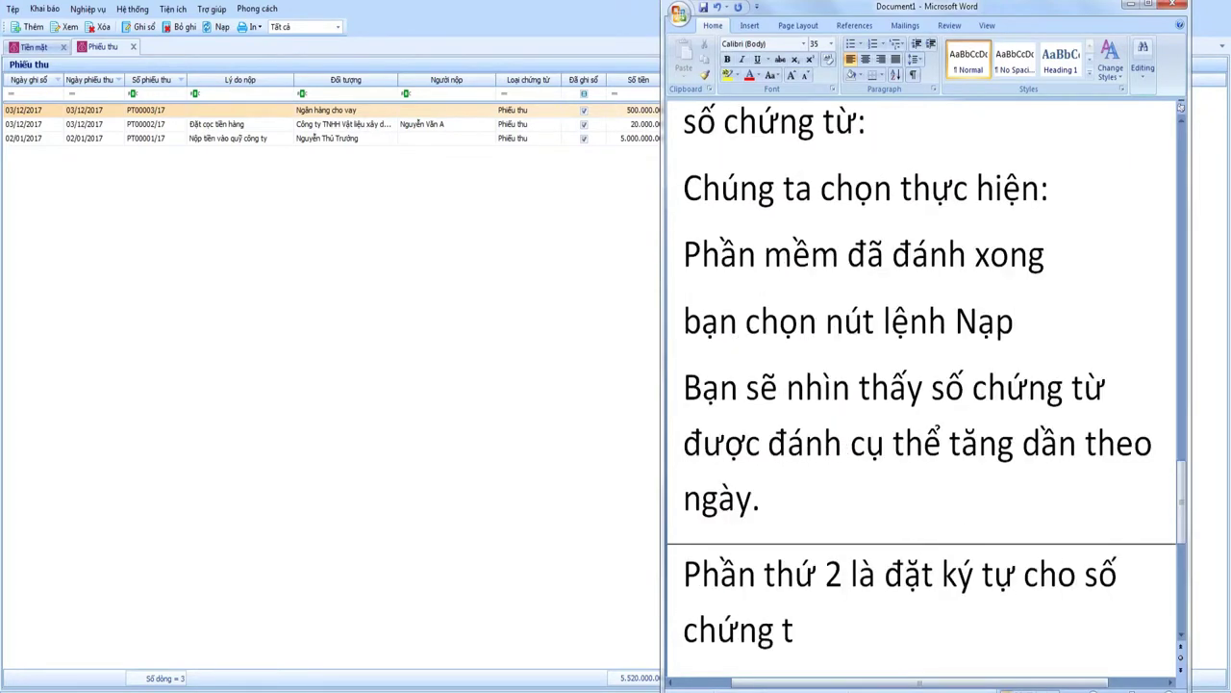
text(ừ mới năm)
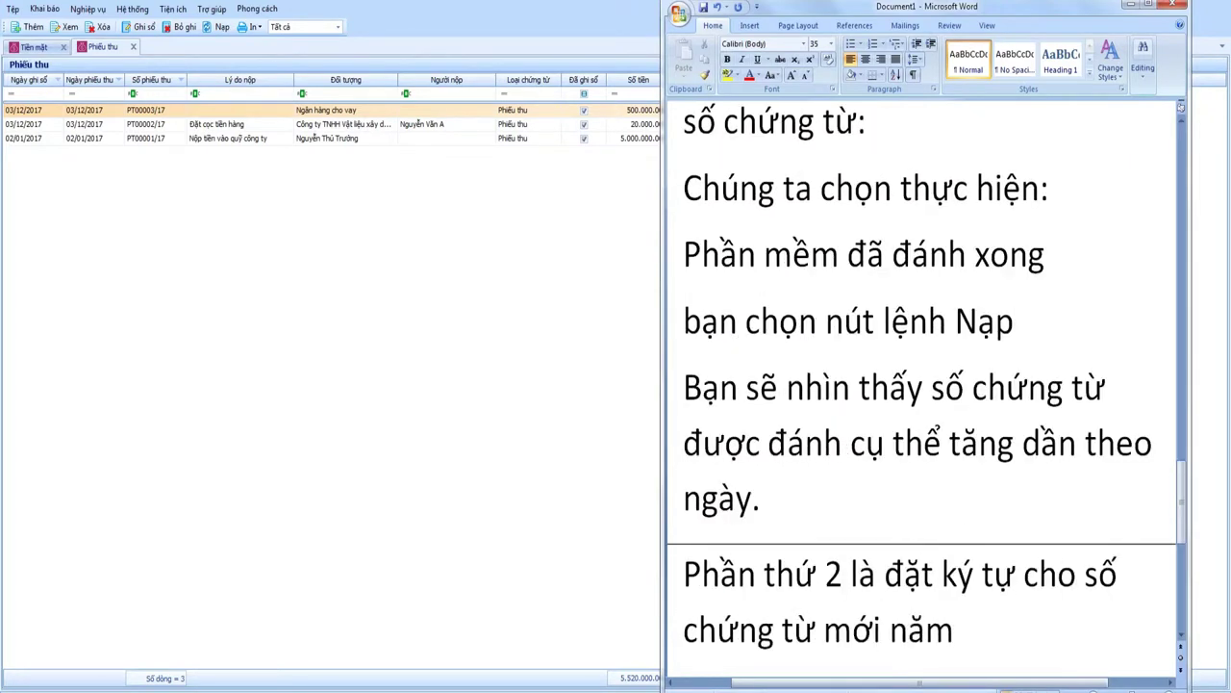
text( tiếp)
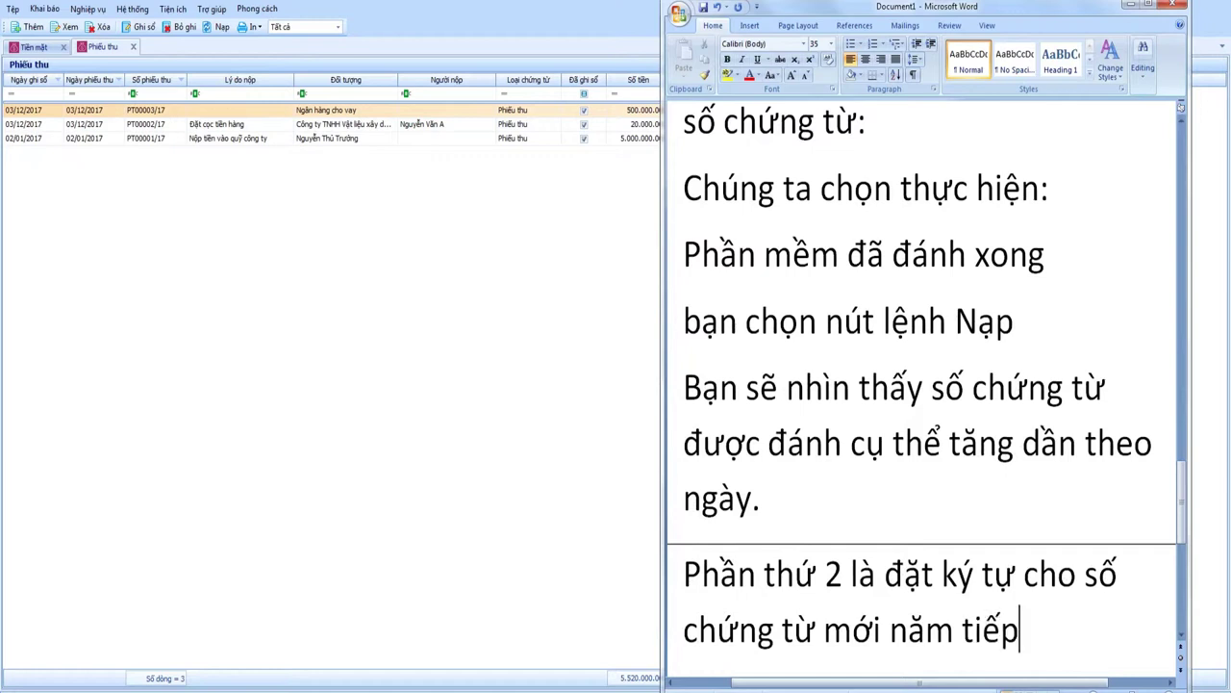
text( theo)
Add the line "ở đây là năm 2018" as a new paragraph at the end of the document.
key(Return)
text(ở đa)
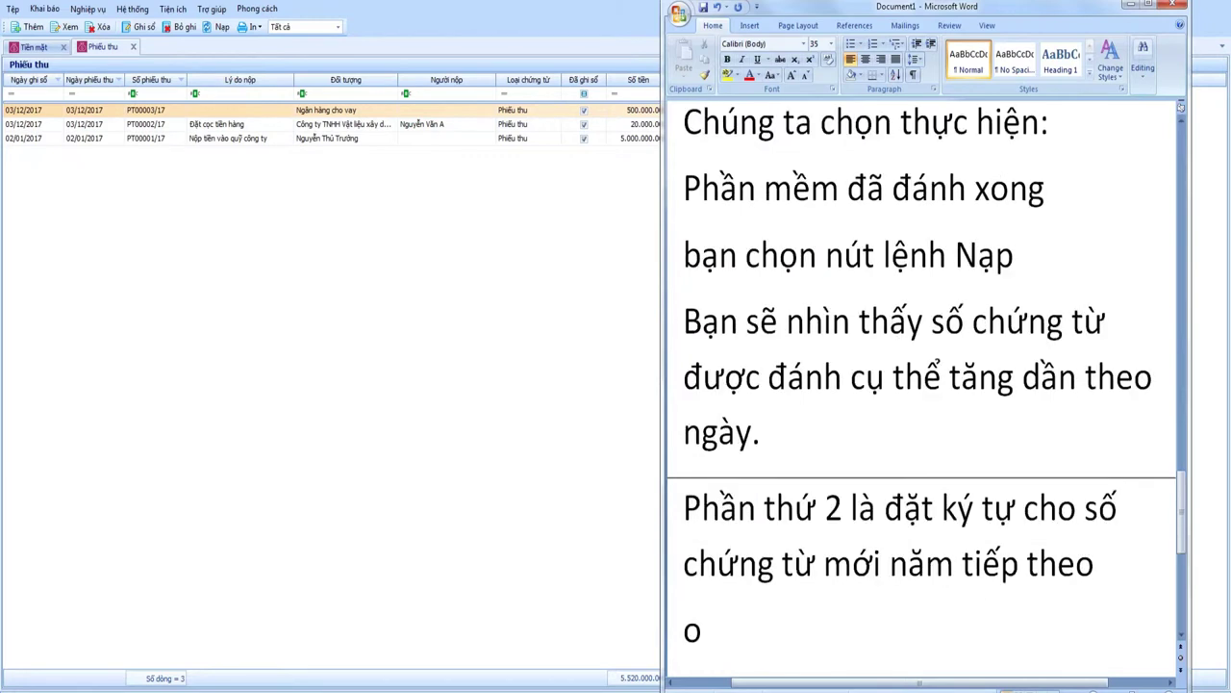
text(ây)
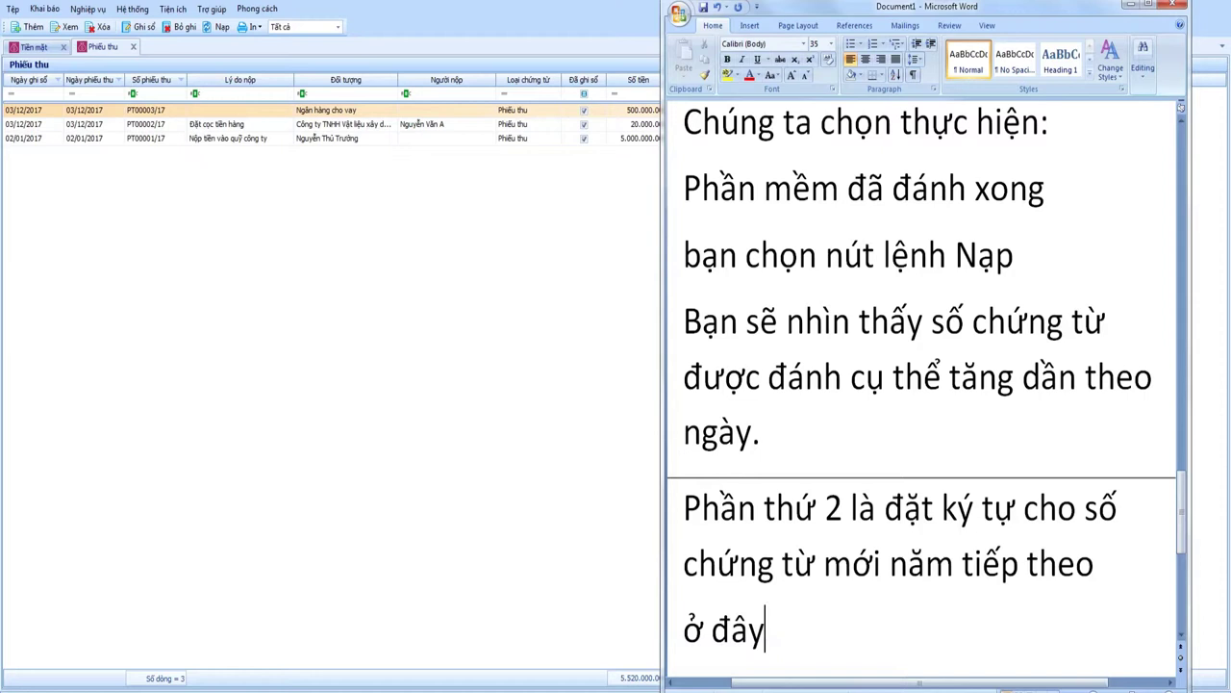
text( là naăm 2018)
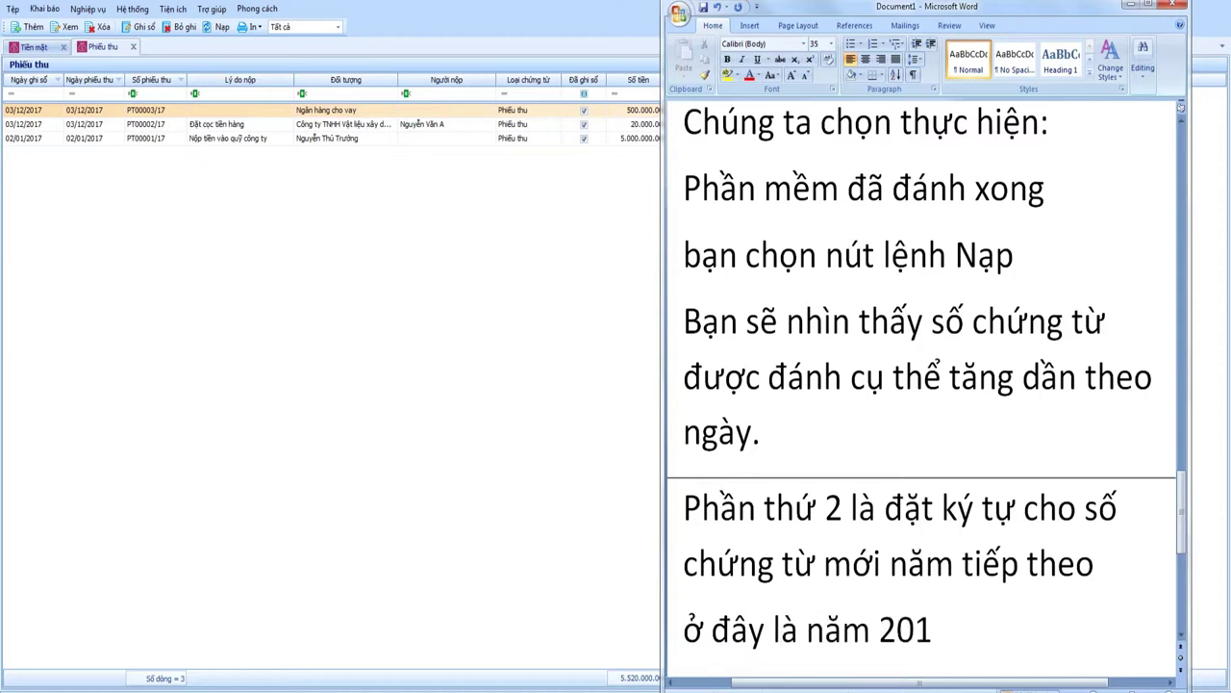
Switch to the accounting software, close the Phiếu thu list and open the Đánh lại số chứng từ utility.
click(206, 379)
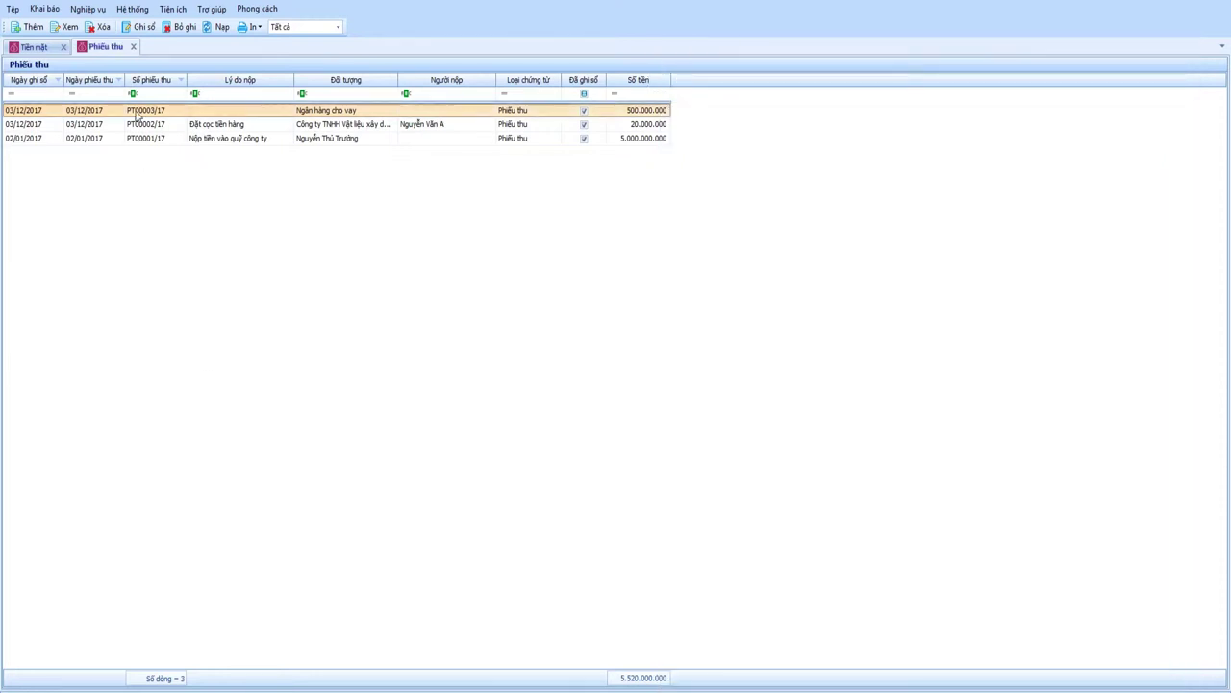
click(134, 48)
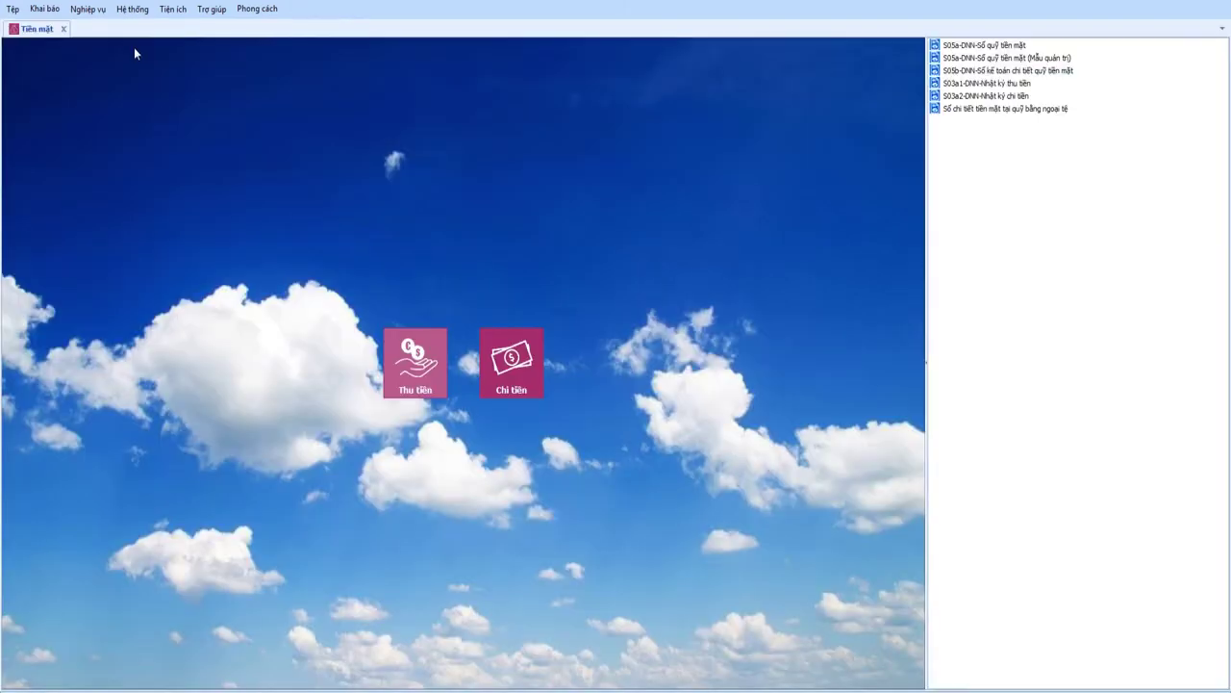
click(173, 9)
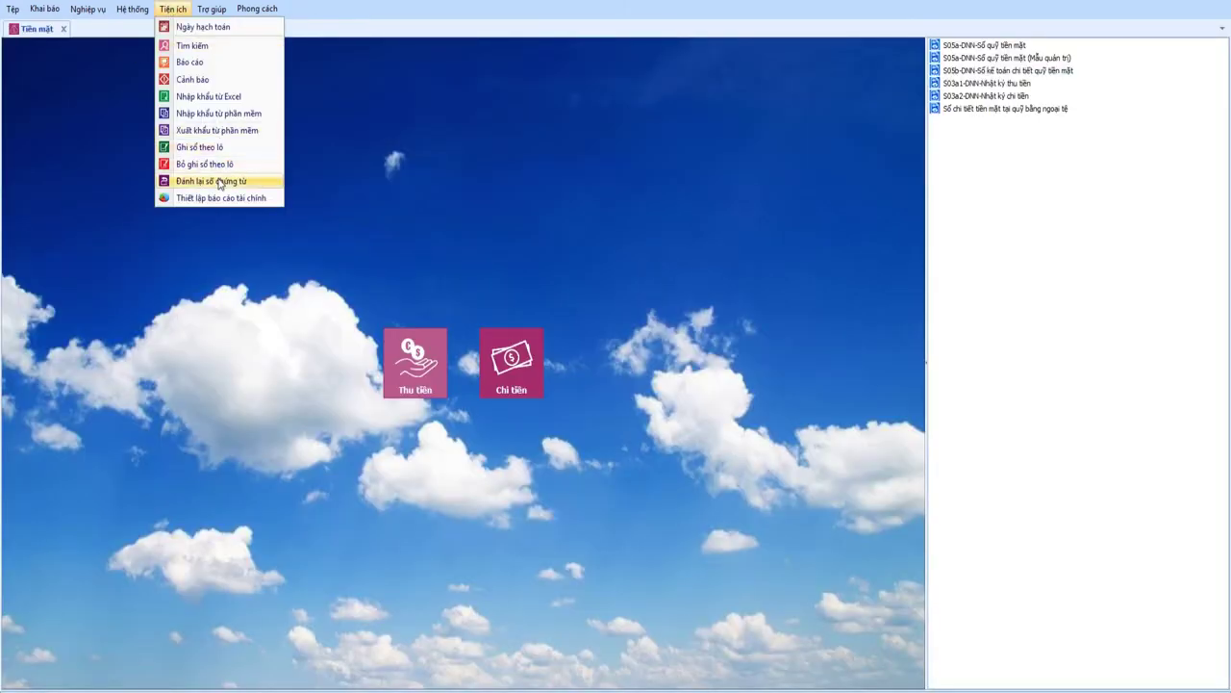
click(220, 182)
Set the Phiếu thu suffix to /18, save the numbering settings and close the utility without running the renumbering.
click(568, 406)
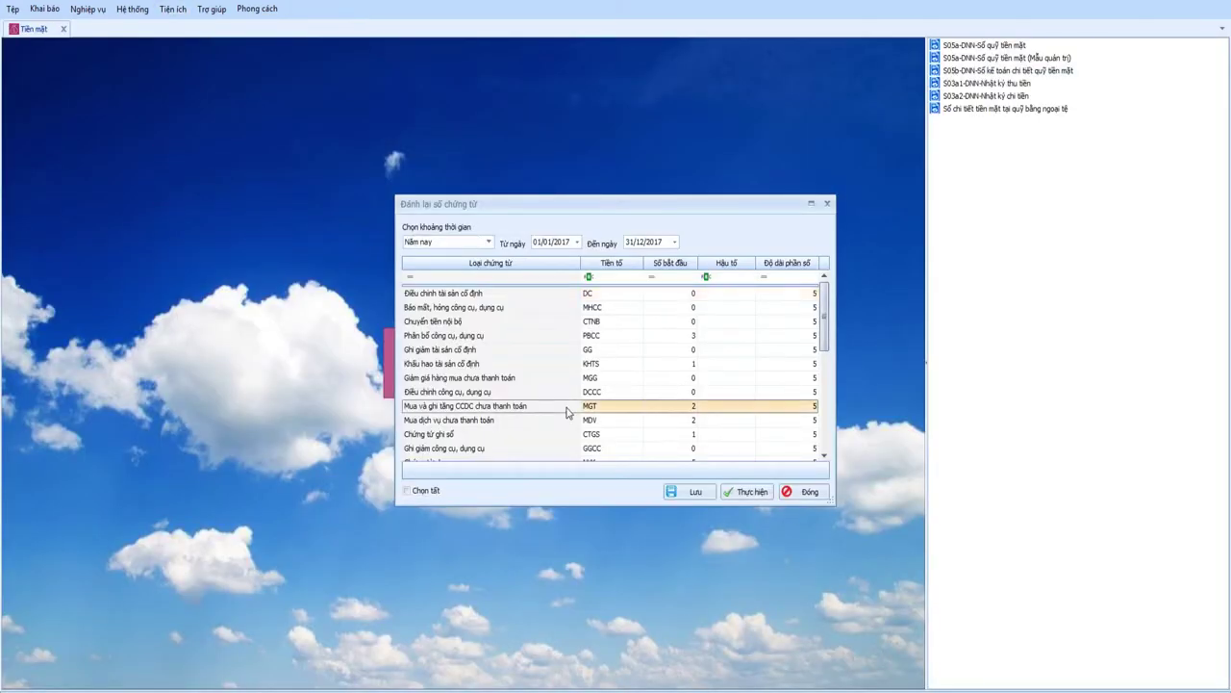
scroll(527, 332, down, 3)
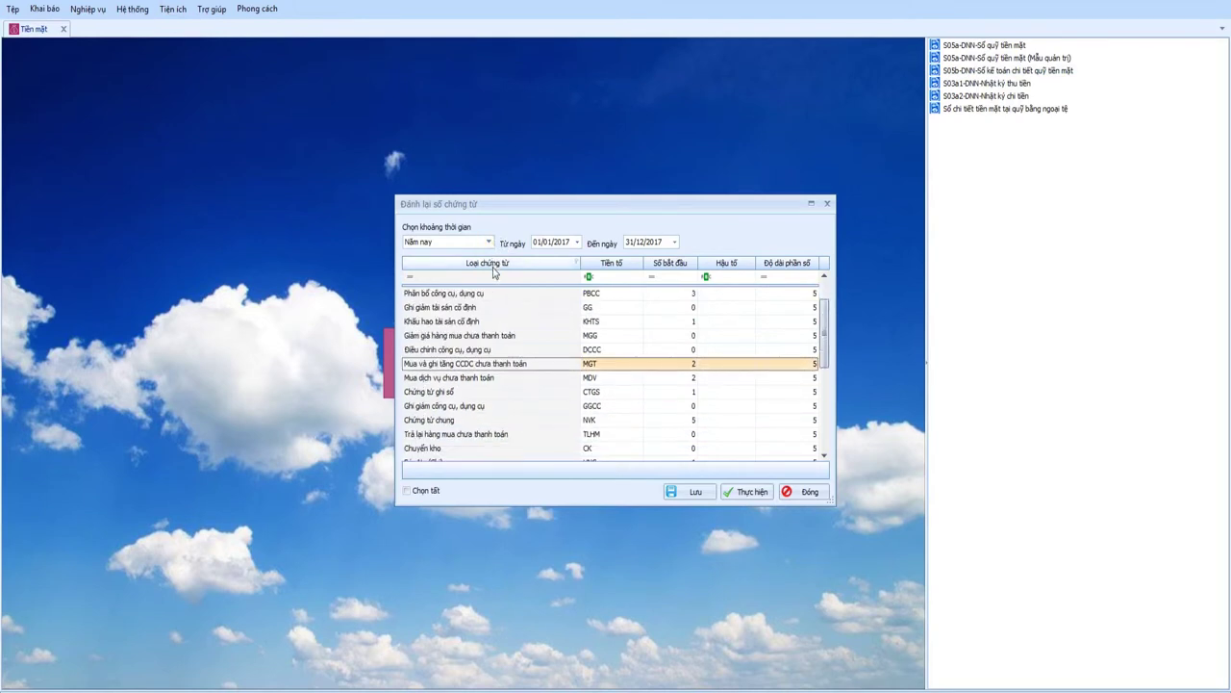
scroll(527, 332, down, 1)
click(726, 390)
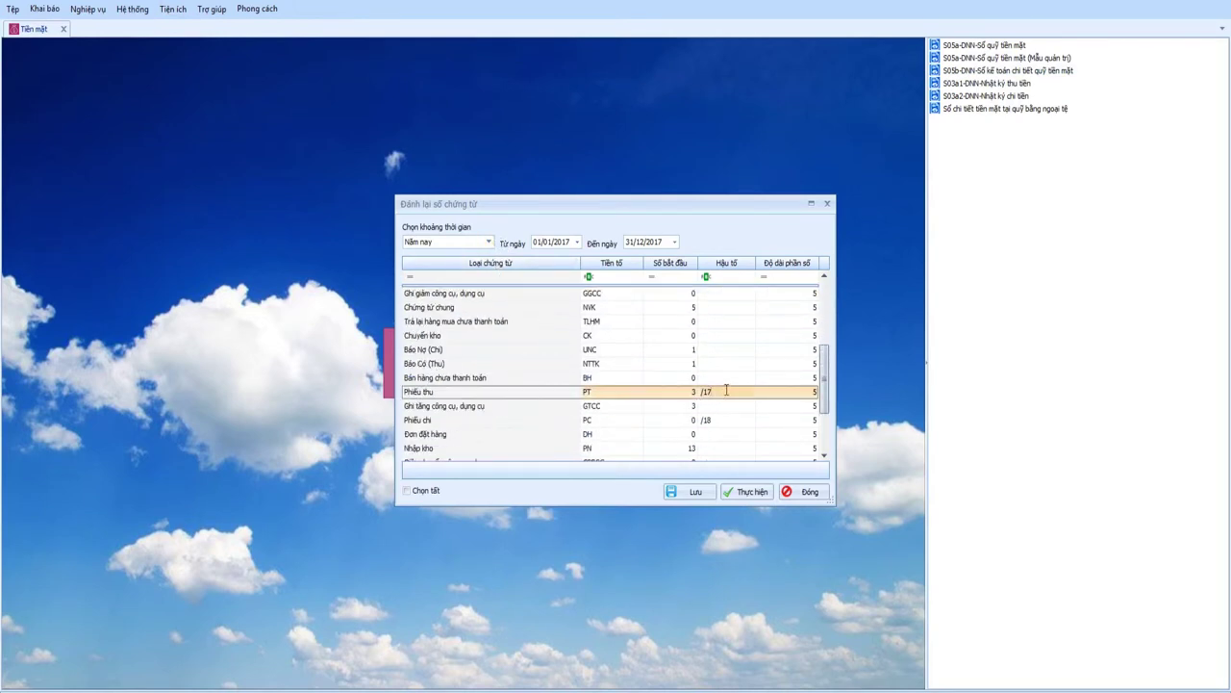
text(/18)
click(693, 491)
click(654, 410)
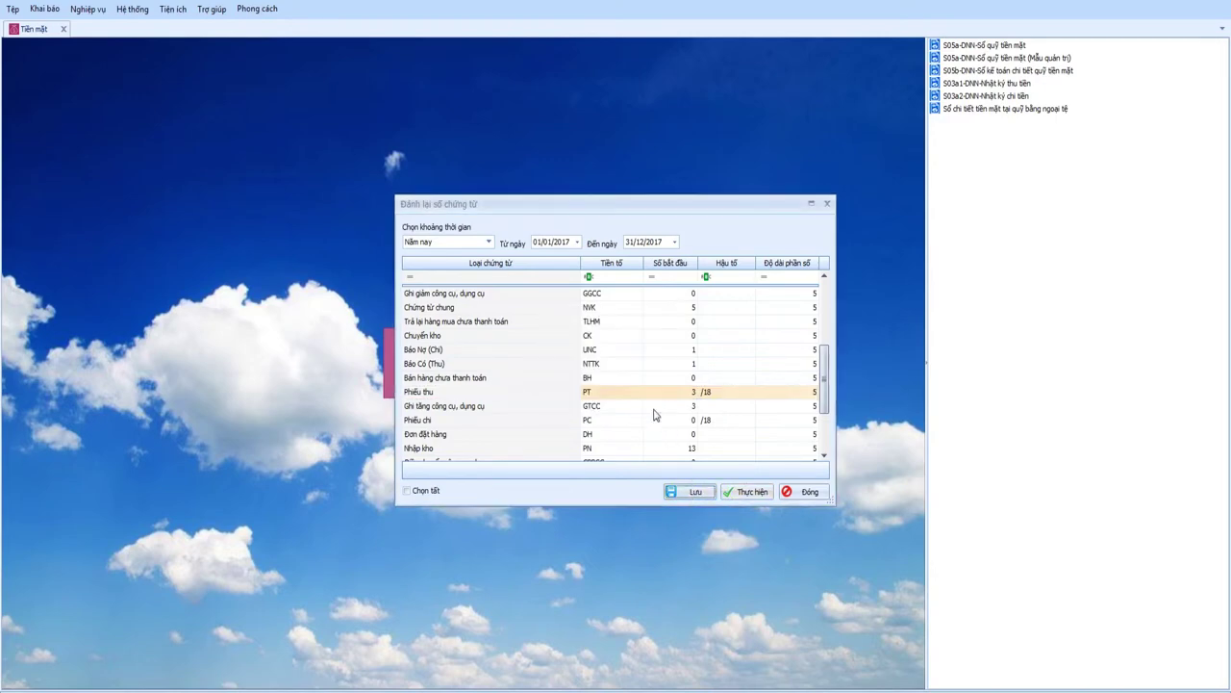
click(806, 491)
Switch to Word and write "trong phần đặt ký tự này thì lại không liên quan đến ngày" as a new paragraph.
key(alt+Tab)
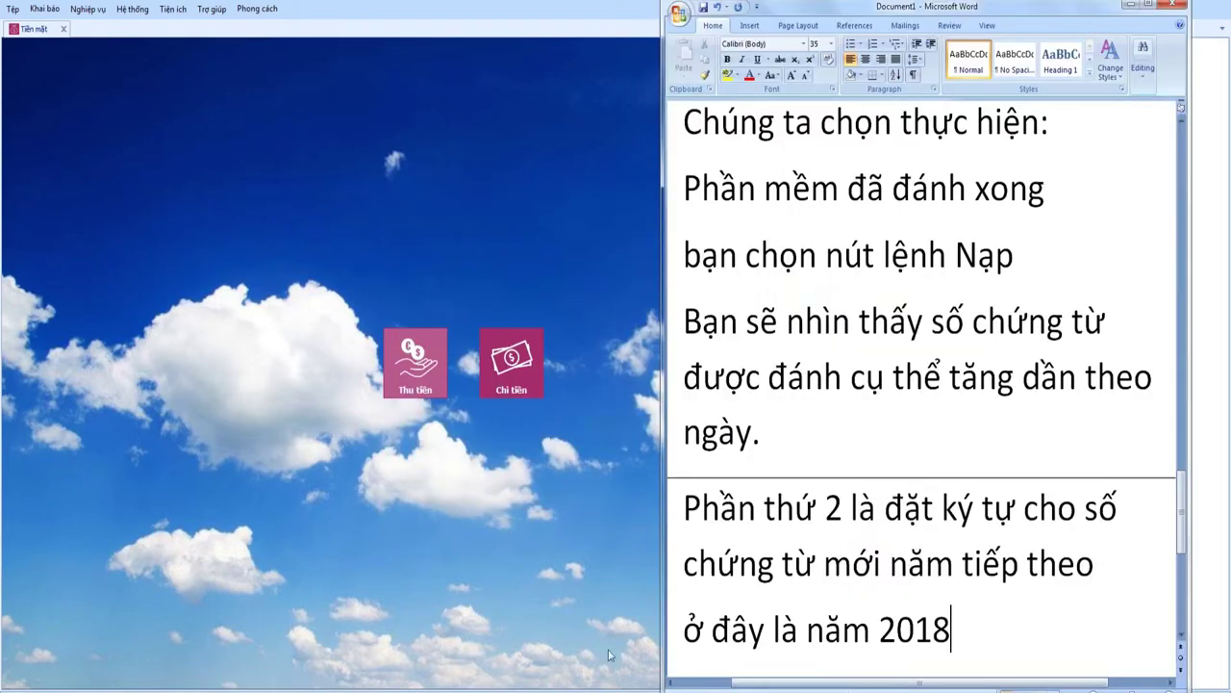
key(Return)
text(trong phần n)
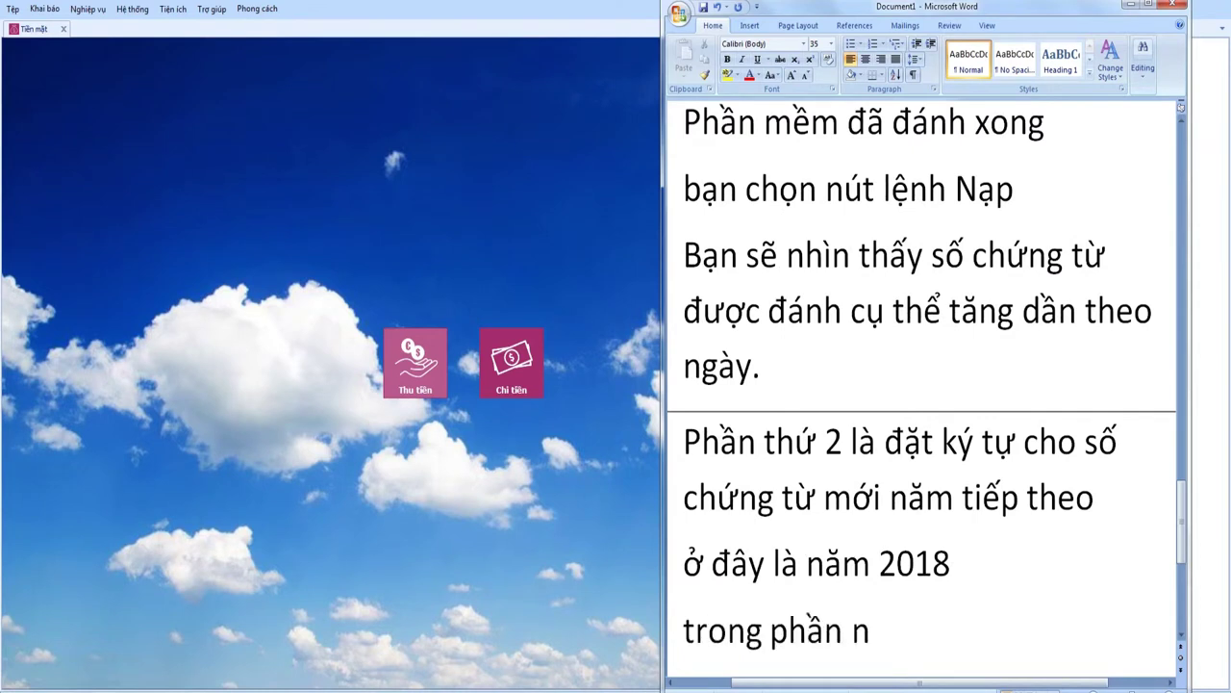
key(BackSpace)
text(đ)
text(ặt ký tự n)
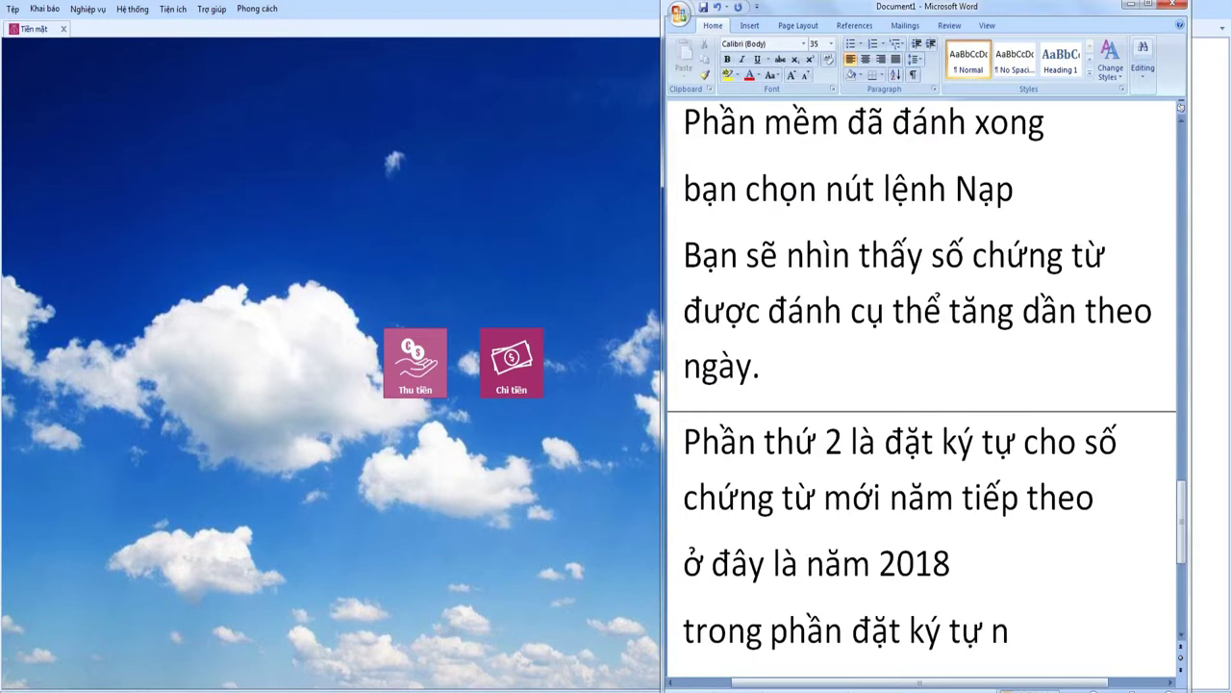
text(ày thì lại khô)
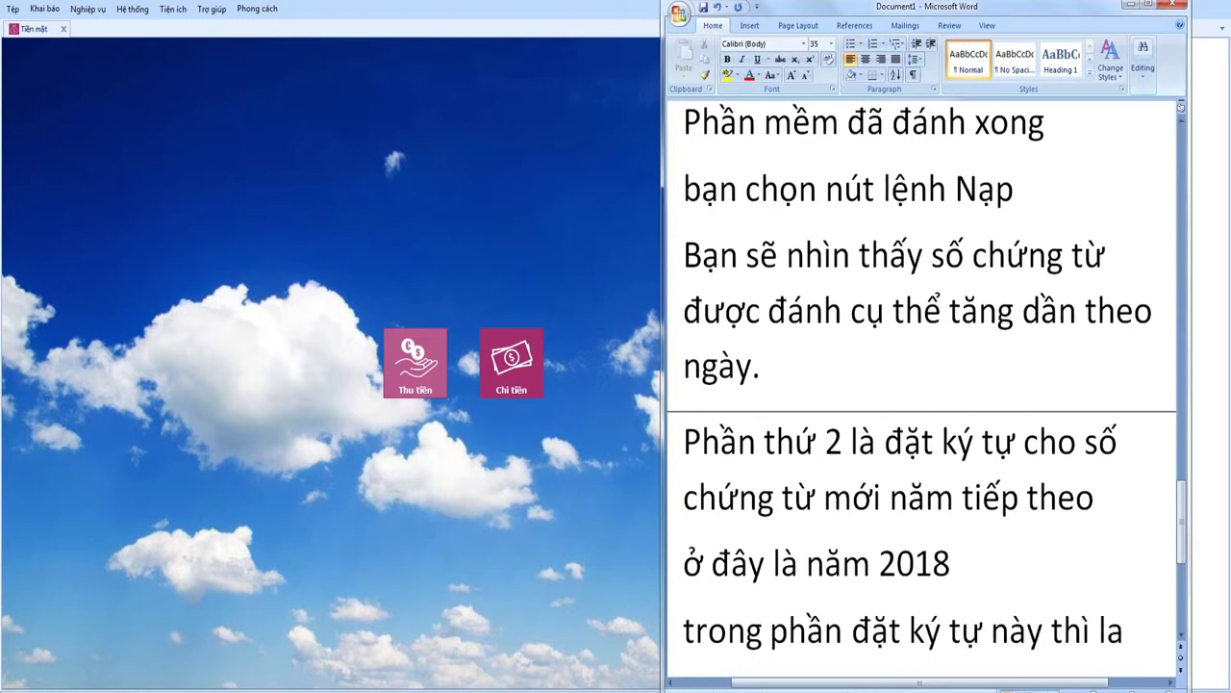
text(ng liên quan)
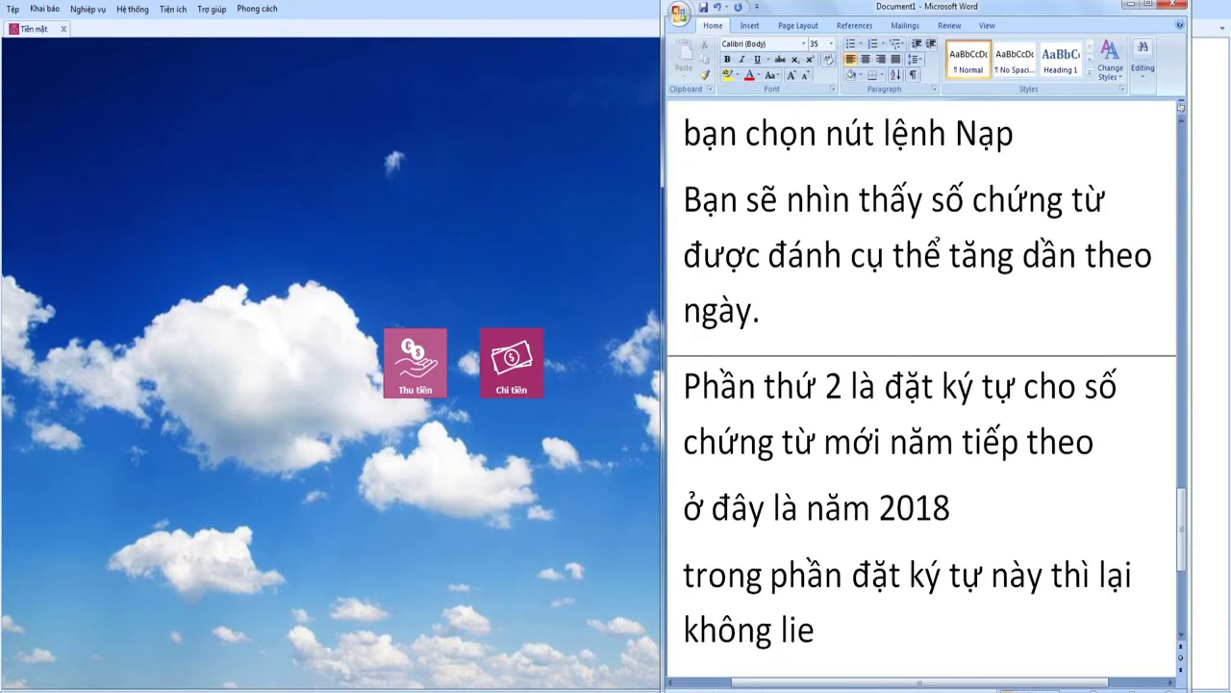
text( đến nga)
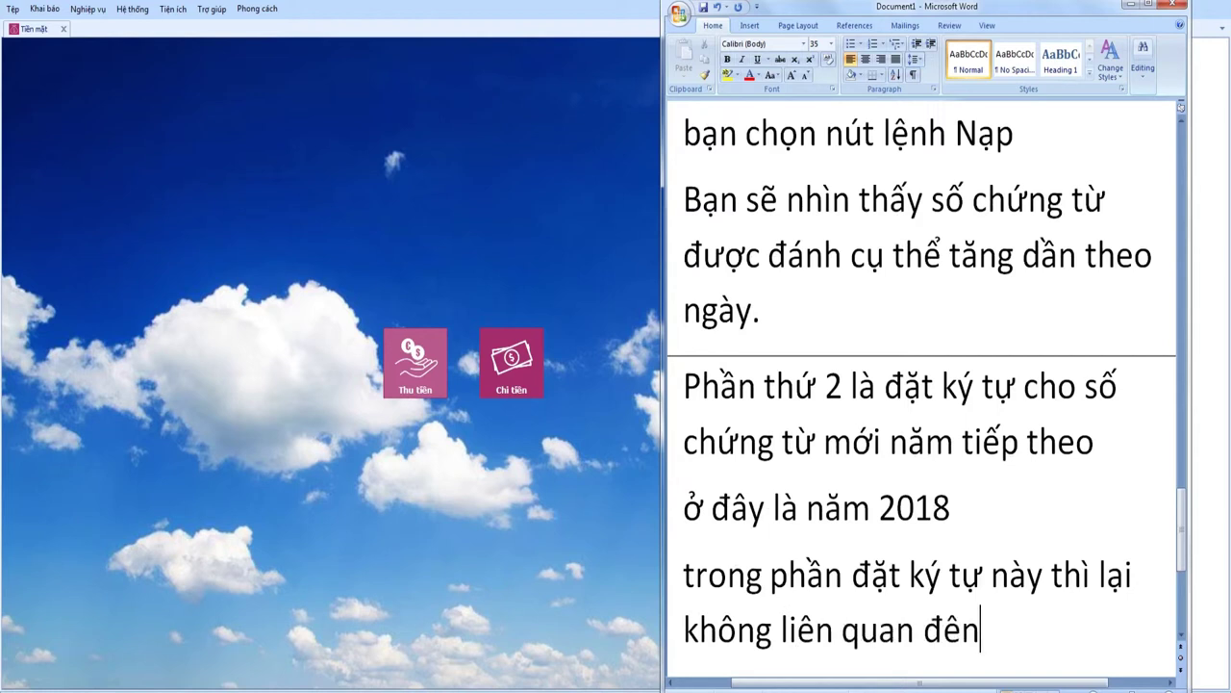
text(ày)
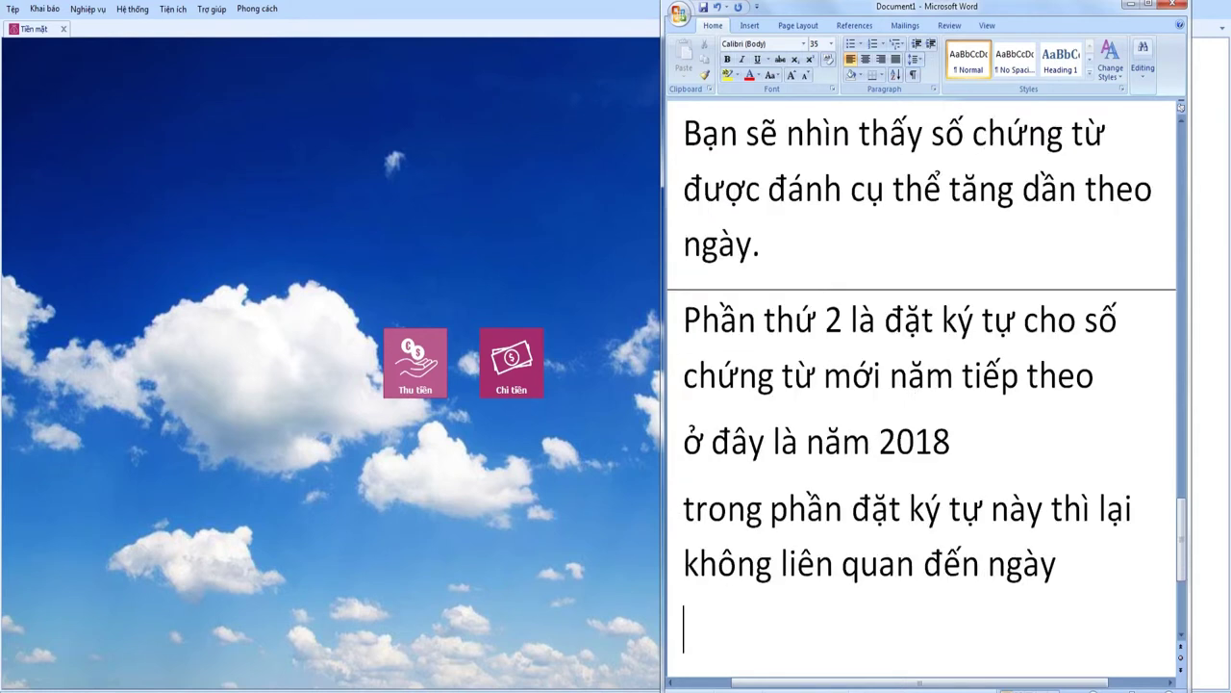
Add the paragraph "các bạn cứ đặt. phần mềm sẽ tạo số chứng từ tiếp theo có thêm ký tự/18".
key(Return)
text(các bạn)
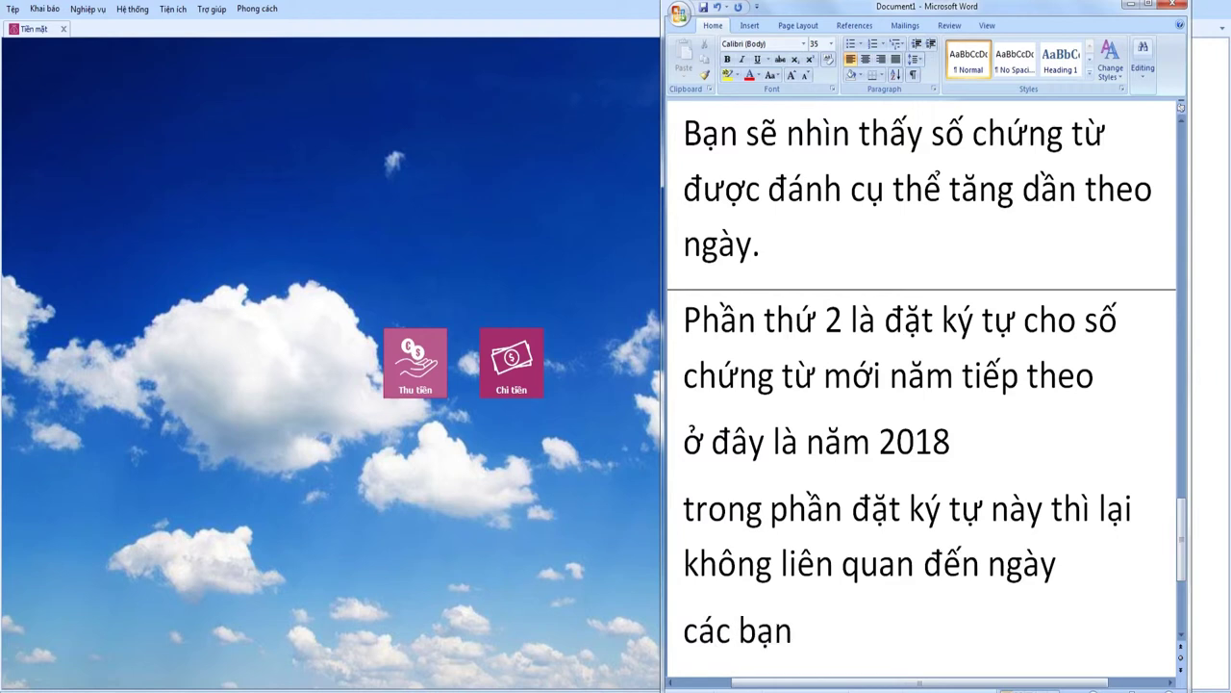
text( cưs đặt. phần mềm)
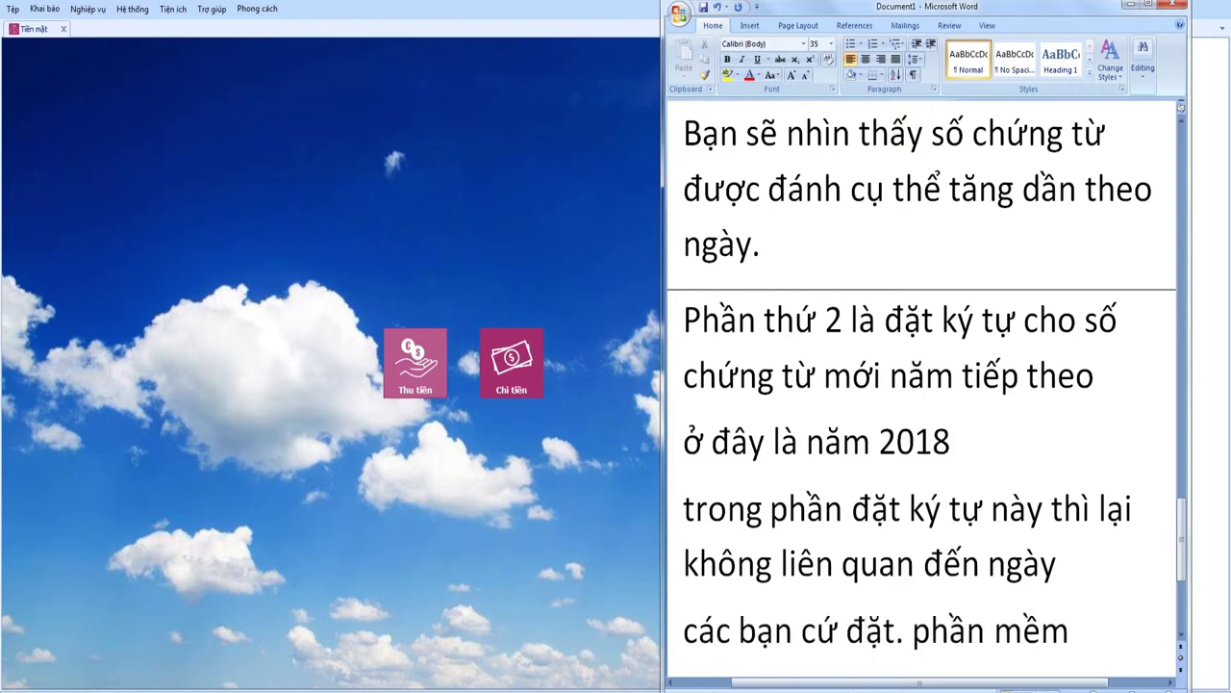
text( se tạo )
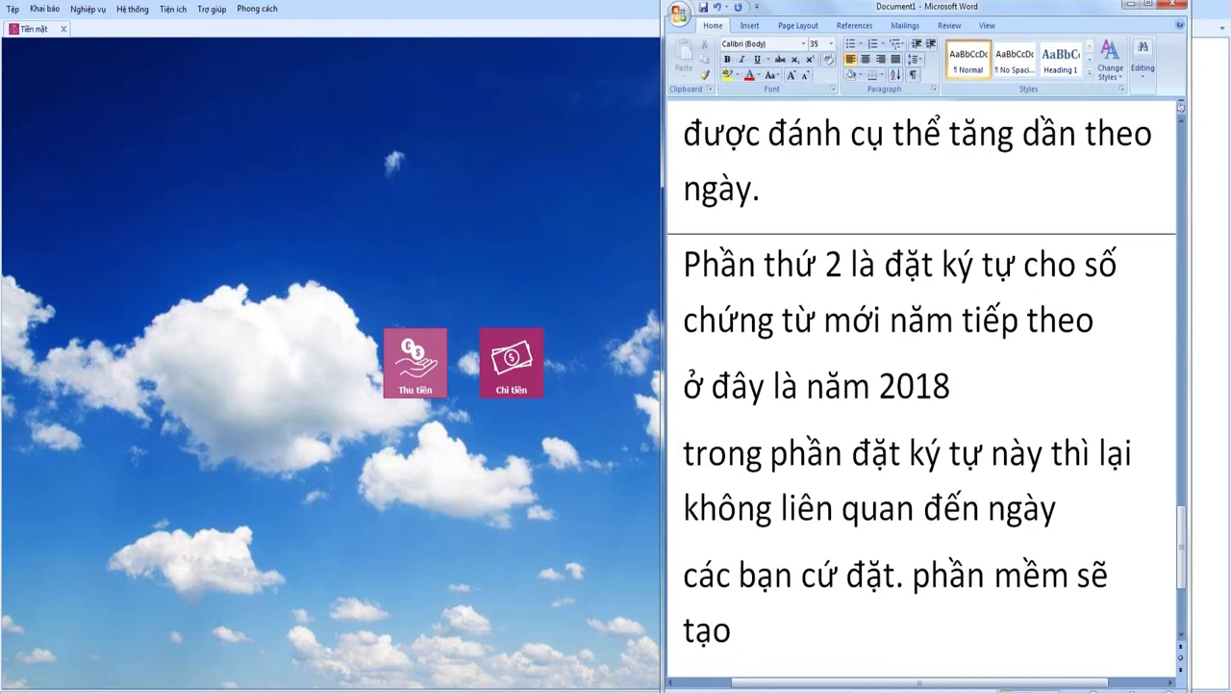
text(sốchwngs)
key(BackSpace)
key(BackSpace)
key(BackSpace)
key(BackSpace)
key(BackSpace)
key(BackSpace)
text(chứng từ tiếp)
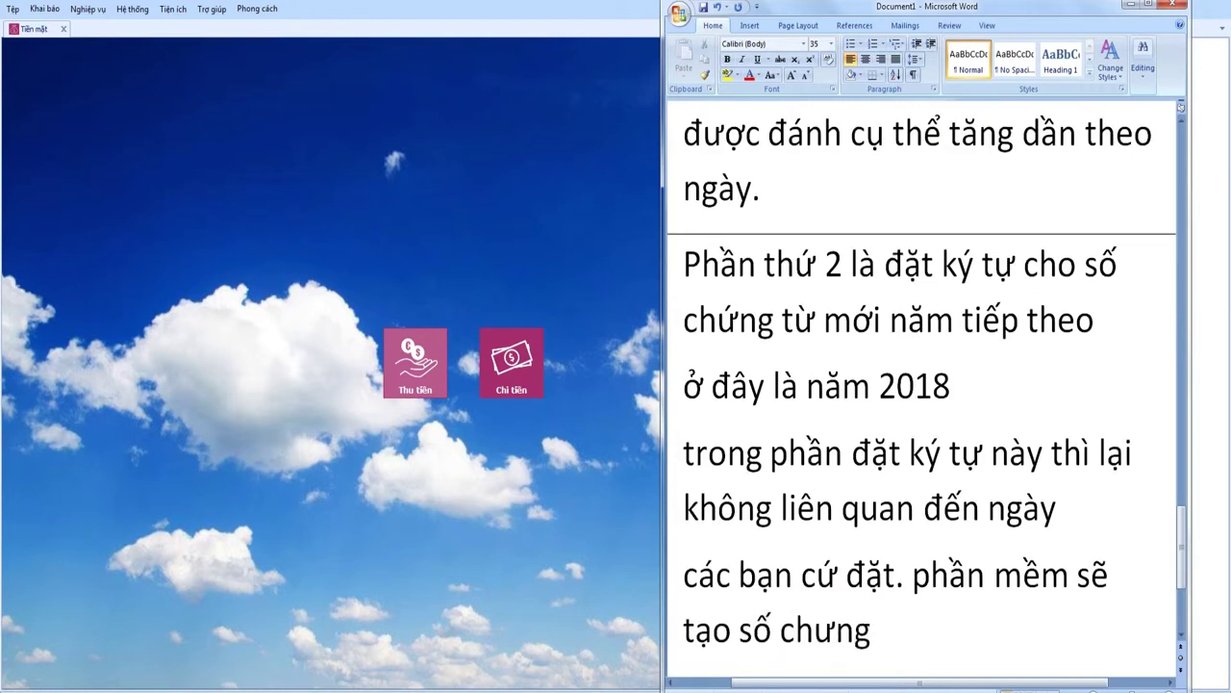
text( theo)
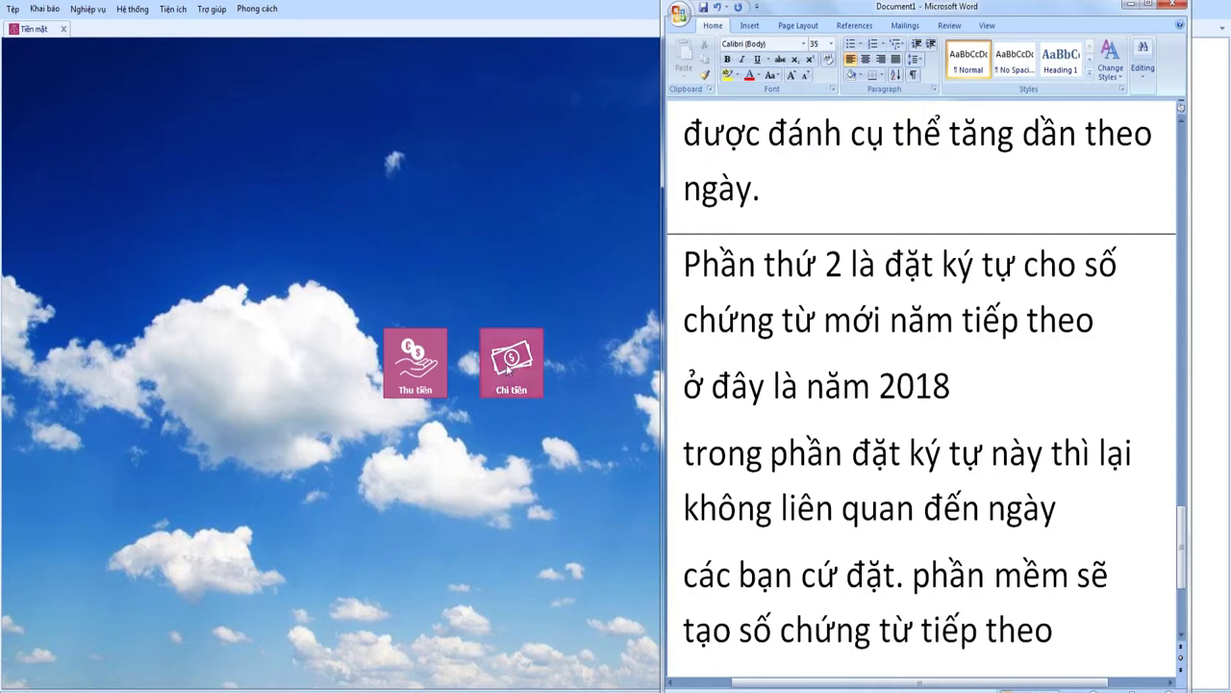
text( có thêm)
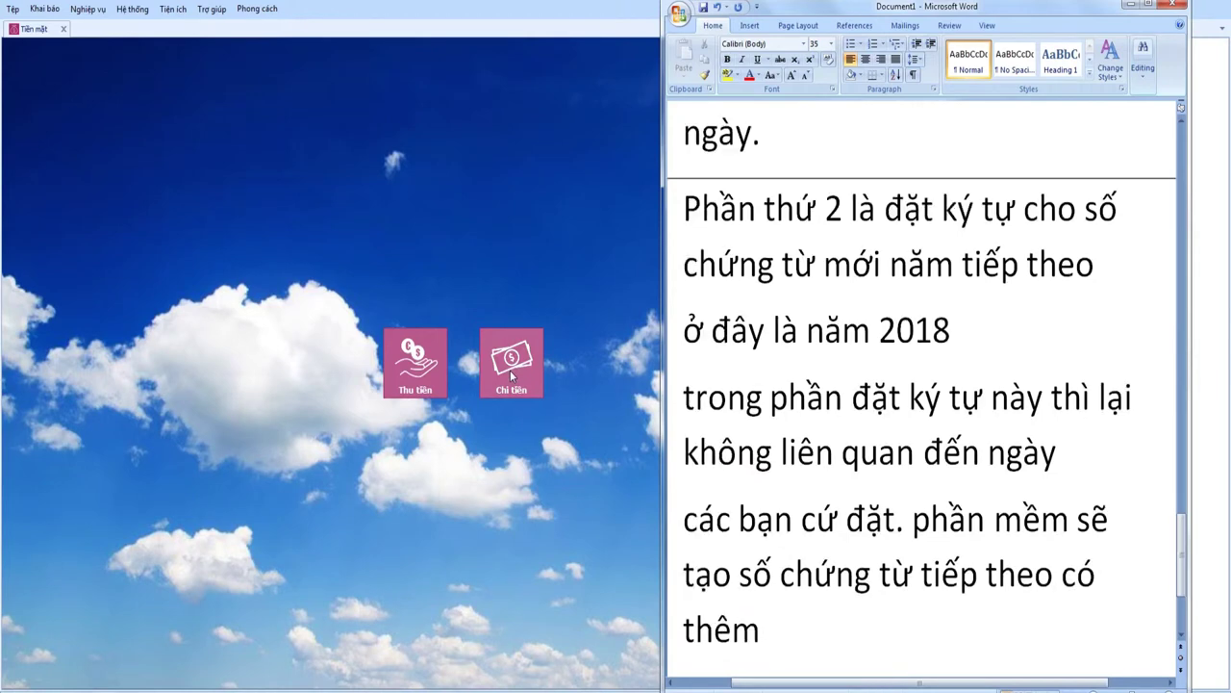
text(ky)
text( tự/18)
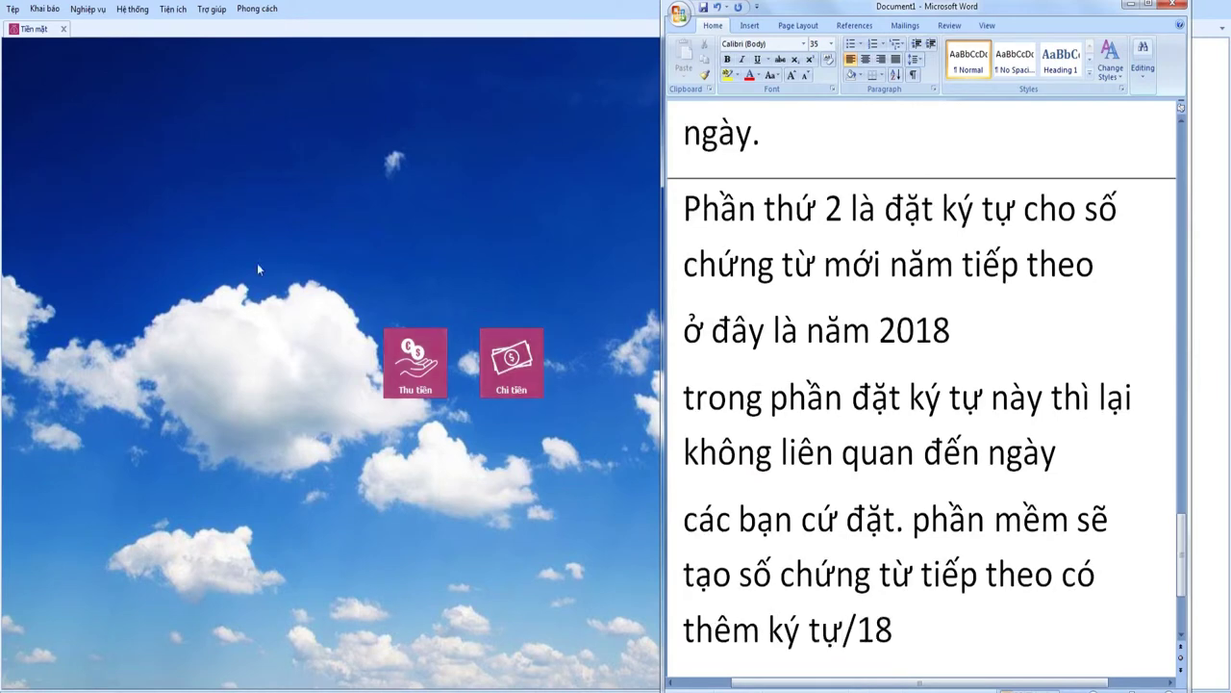
Open the Thu tiền list in the accounting software and, in Word, add "Việc đặt ký tự các bạn quan tâm đến số chứng từ bắt đầu nhé.".
click(415, 361)
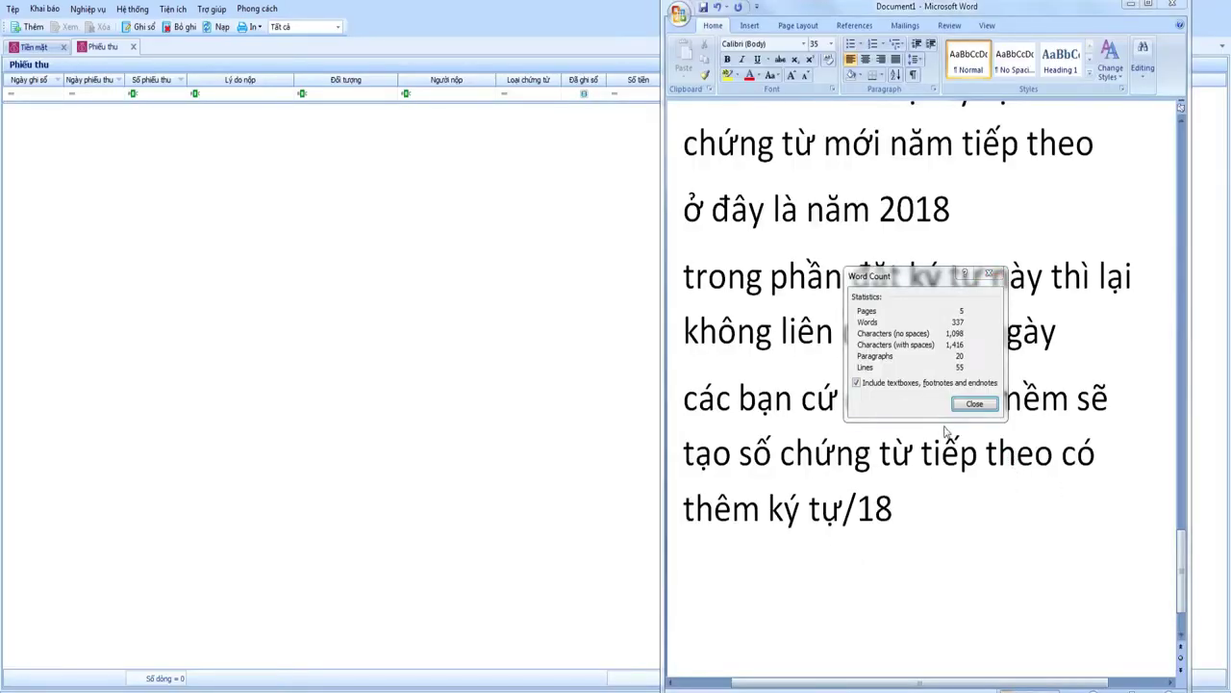
click(970, 404)
text(Viê)
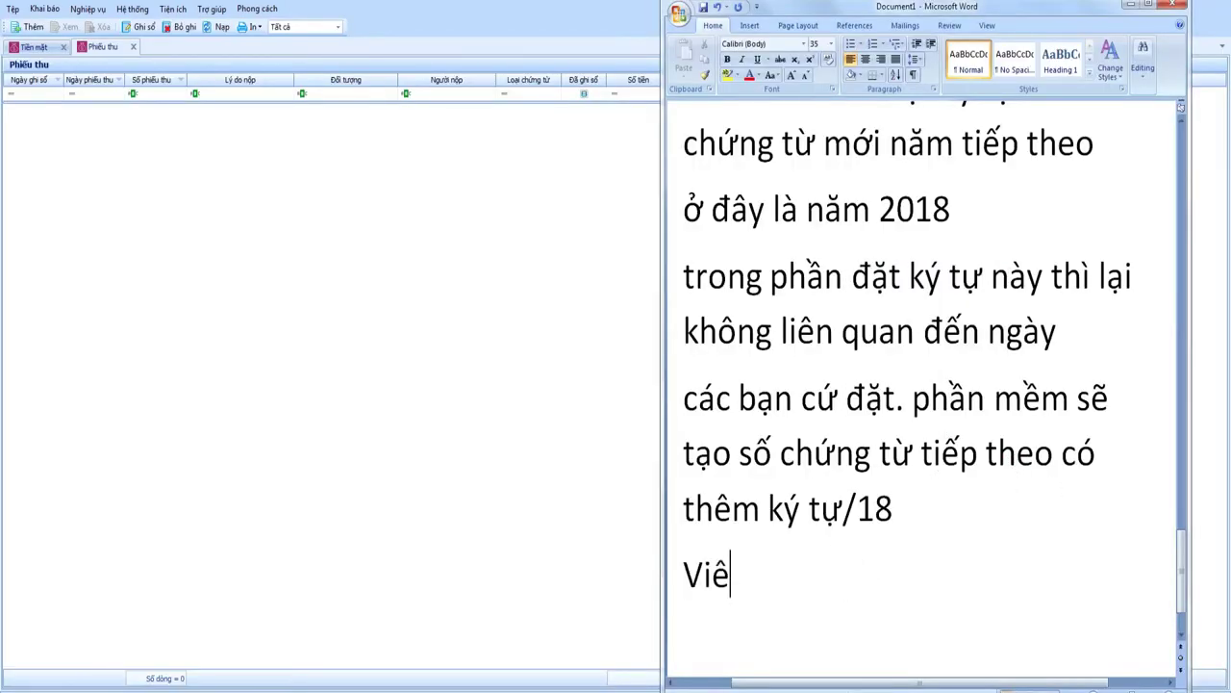
text(c đặt k)
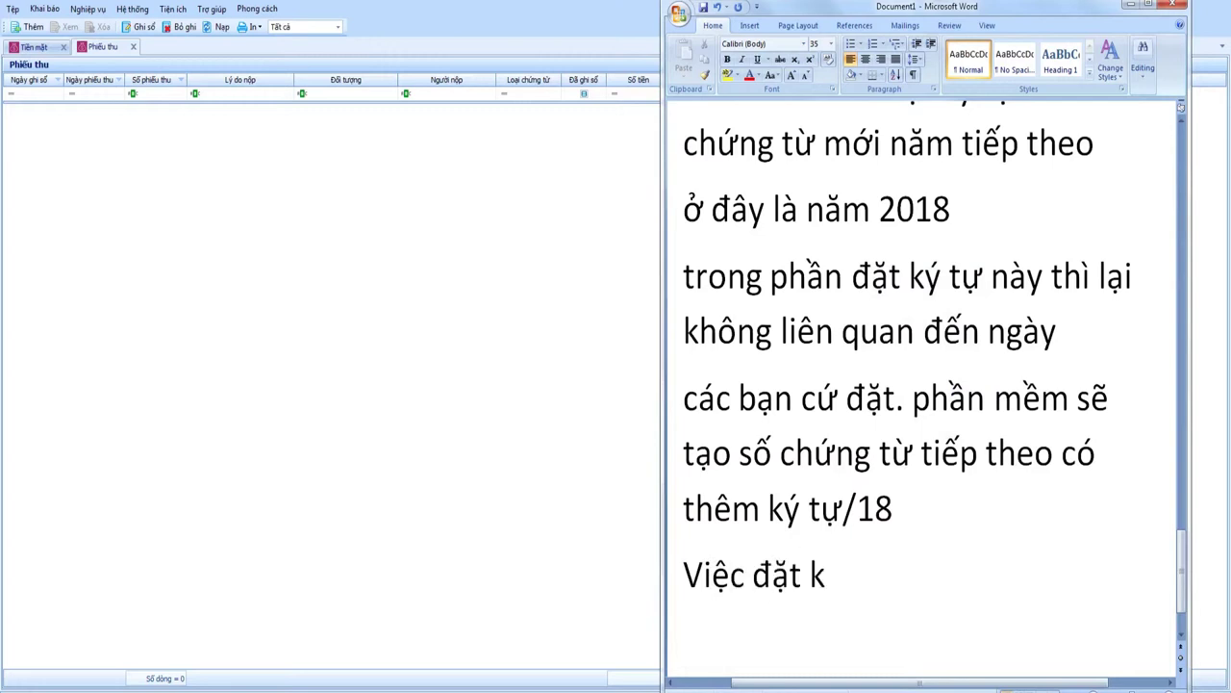
text(ý tự các bạn )
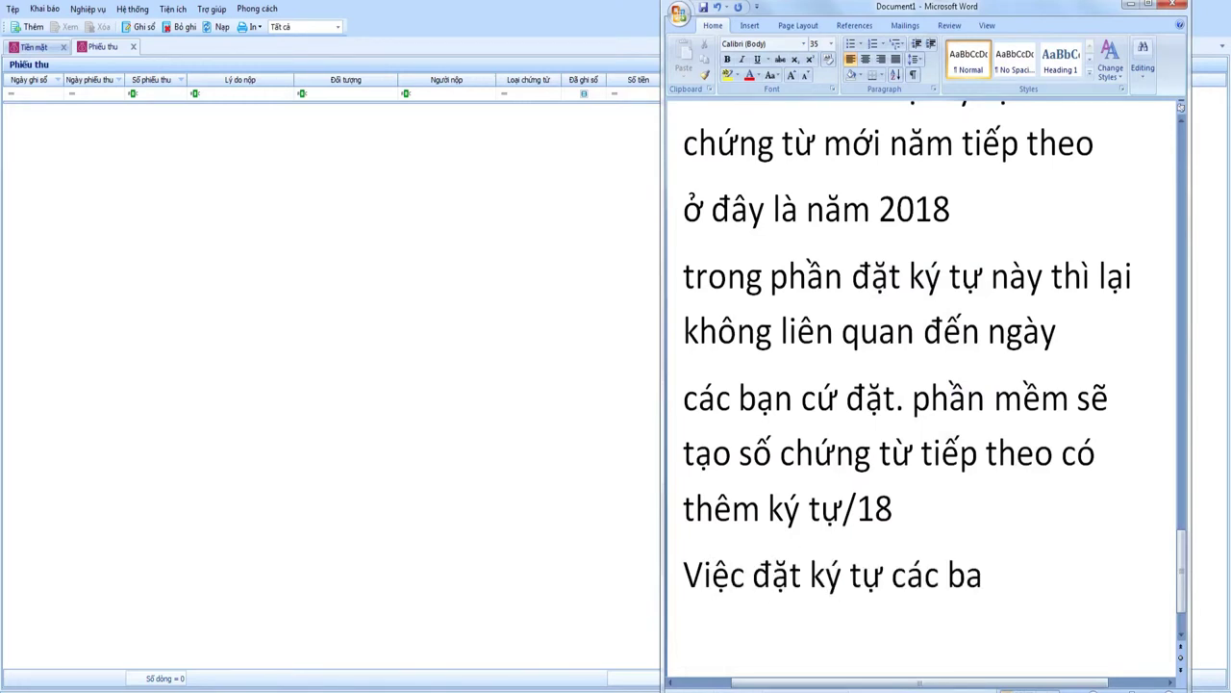
text(quan t)
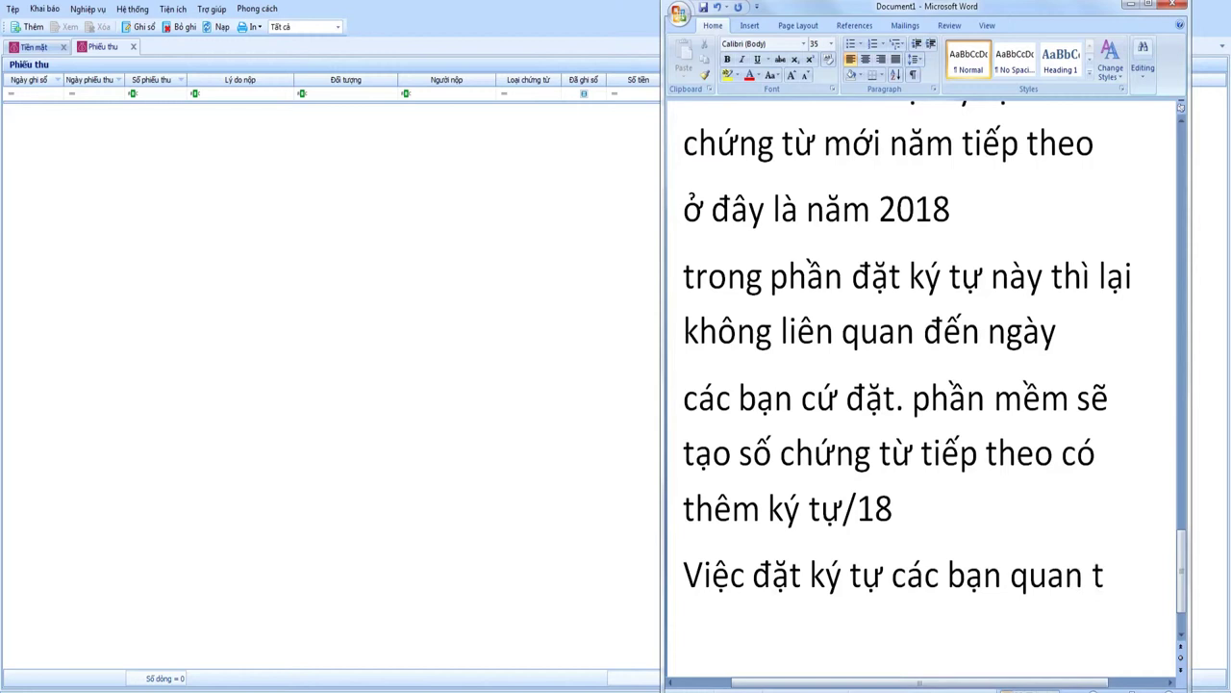
text(âm đến số c)
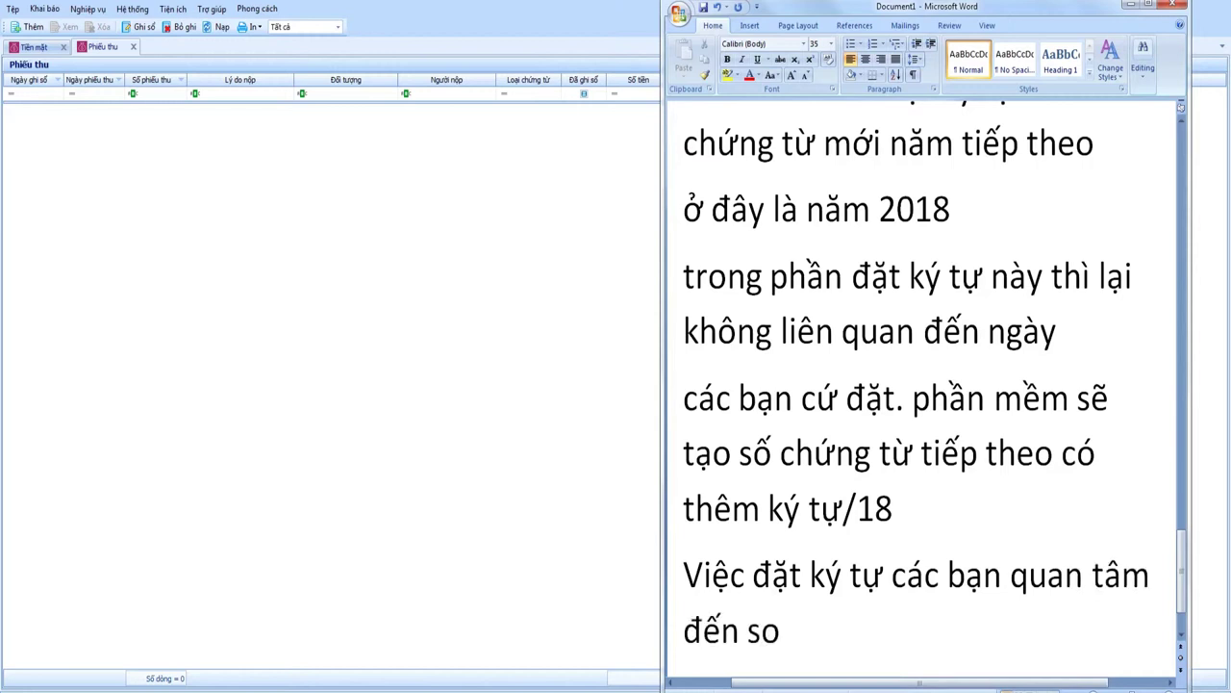
text(hứng từ bắt)
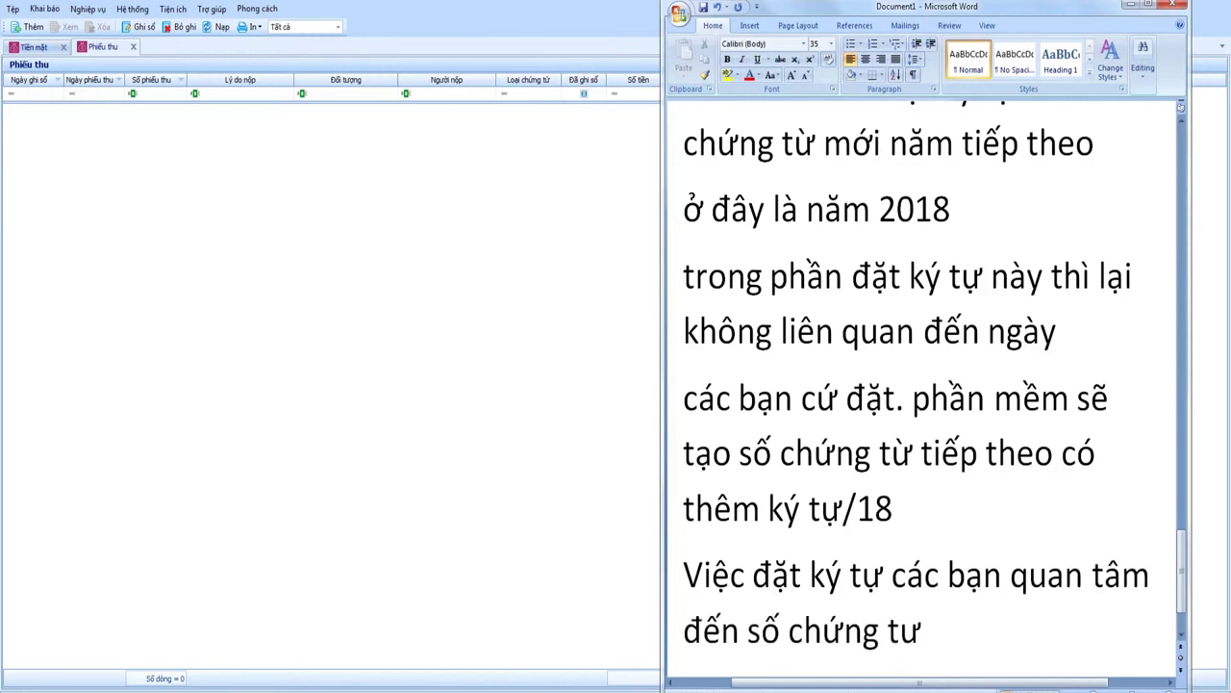
text( đầu)
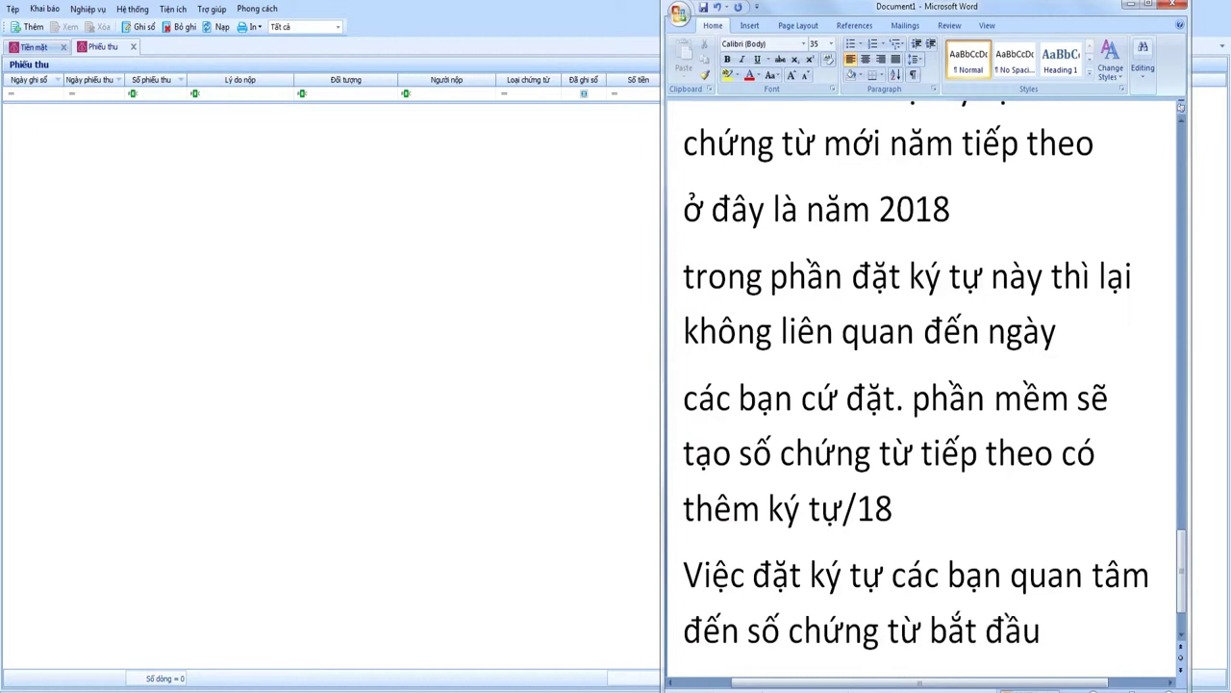
text( nhe.)
Start a new paragraph with the text "Phần mềm sẽ đánh số tiếp".
key(Return)
text(Phần êmmf)
key(BackSpace)
key(BackSpace)
key(BackSpace)
key(BackSpace)
key(BackSpace)
text(m)
key(BackSpace)
text(mềm sẽ đánh)
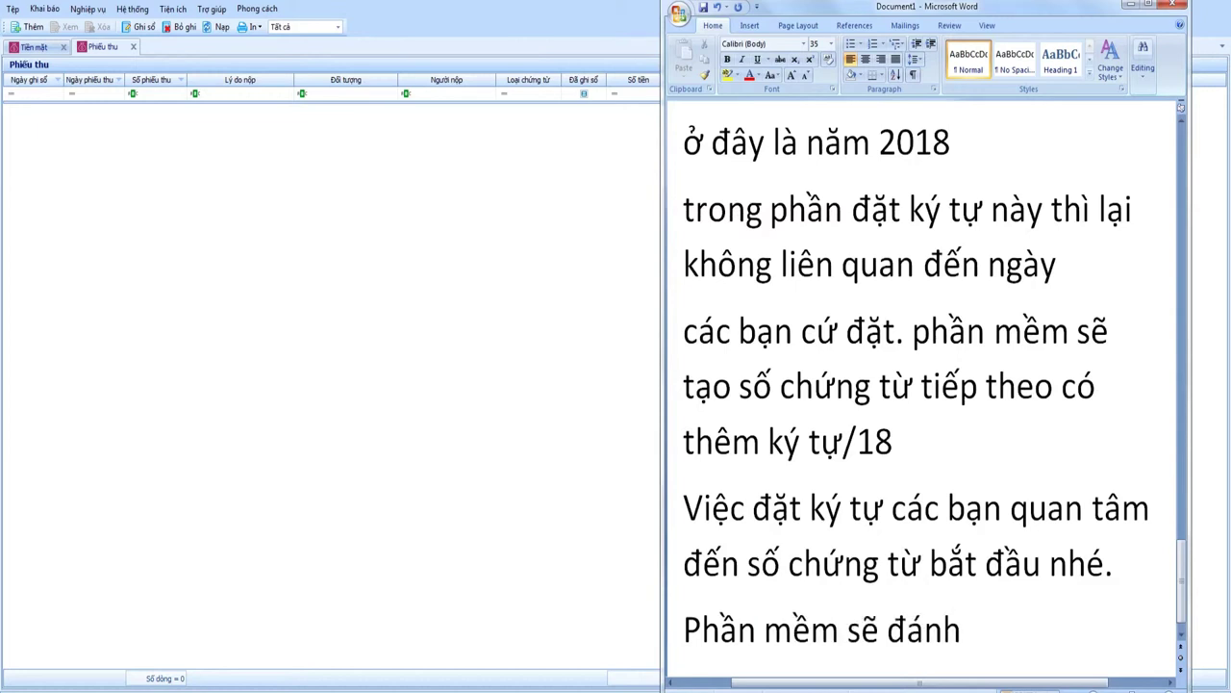
text( số tiếpth)
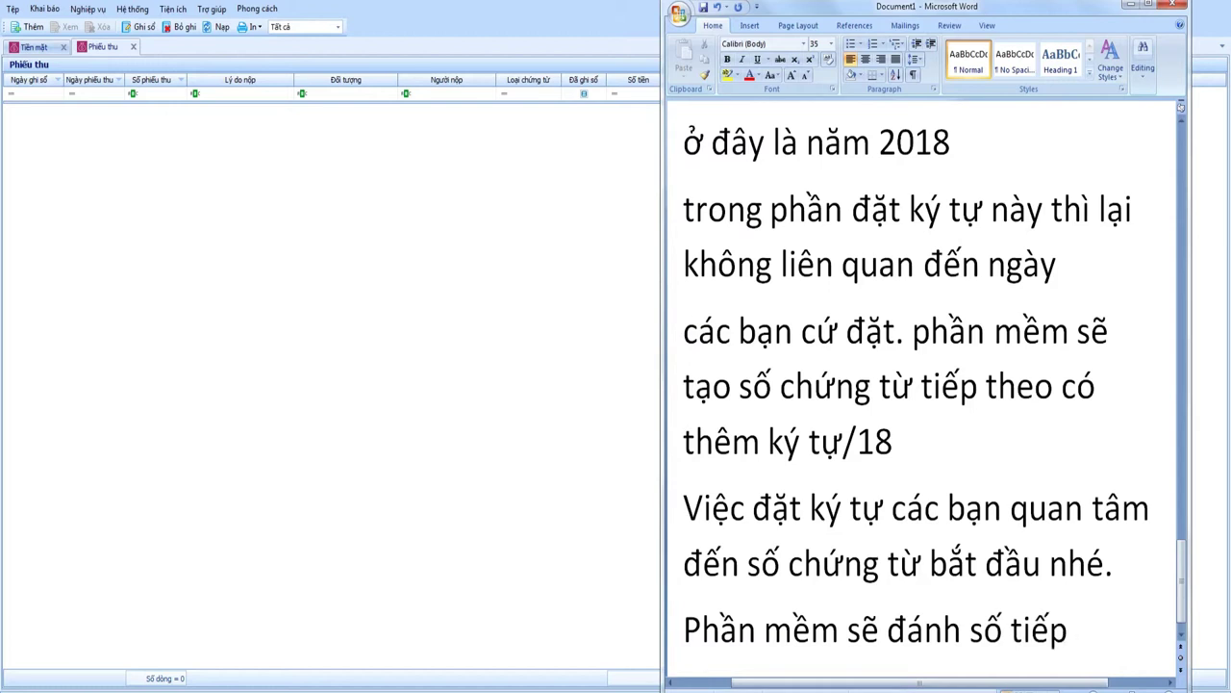